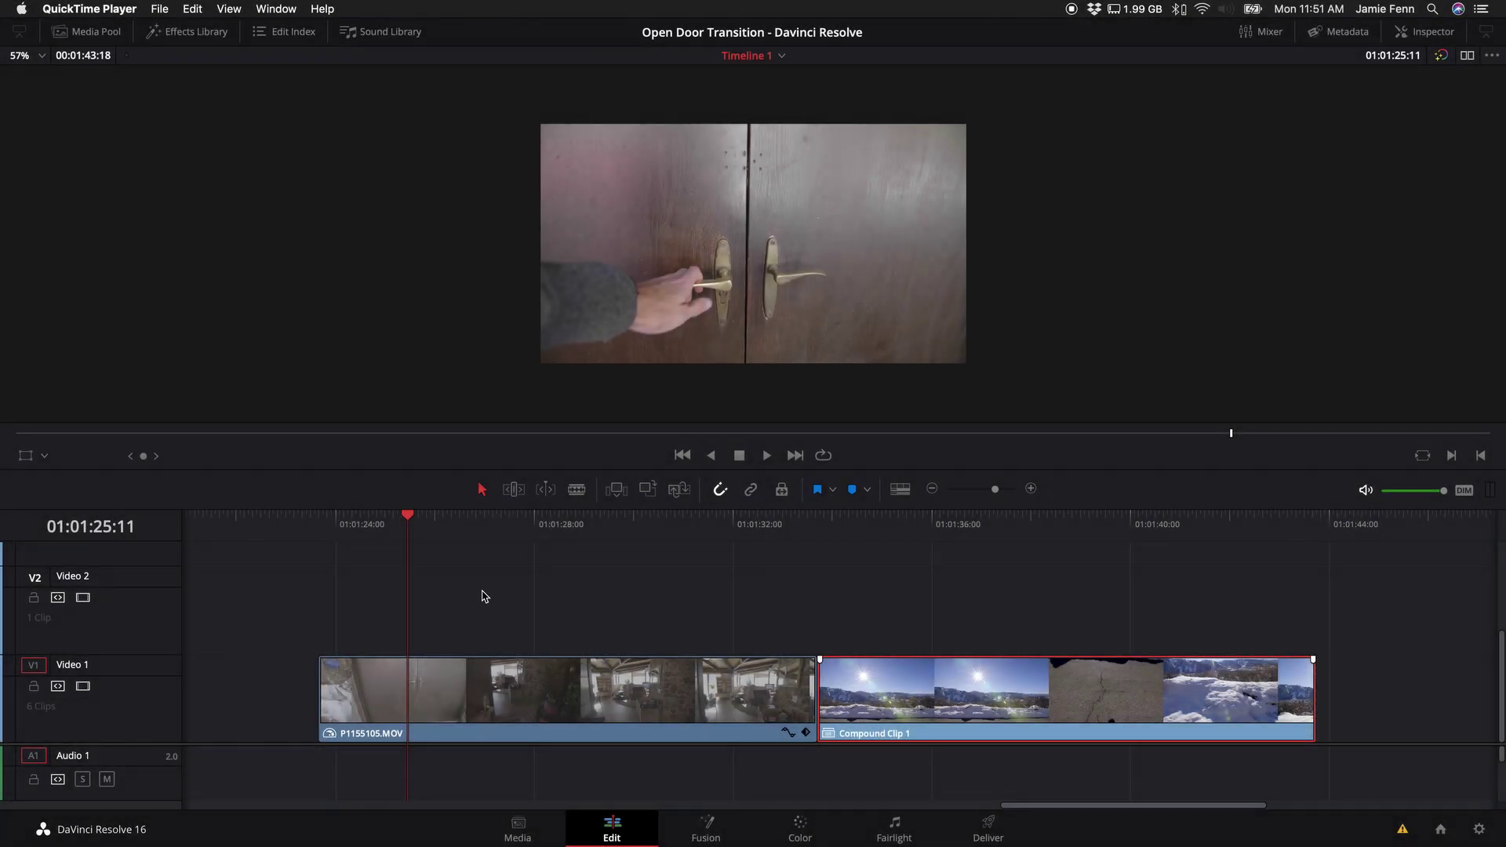
Step: Scrub through the door and mountain footage and select the door clip P1155105.MOV
{"action": "mouse_move", "coordinate": [409, 522]}
{"action": "left_mouse_down"}
{"action": "mouse_move", "coordinate": [380, 521]}
{"action": "mouse_move", "coordinate": [405, 522]}
{"action": "left_mouse_up"}
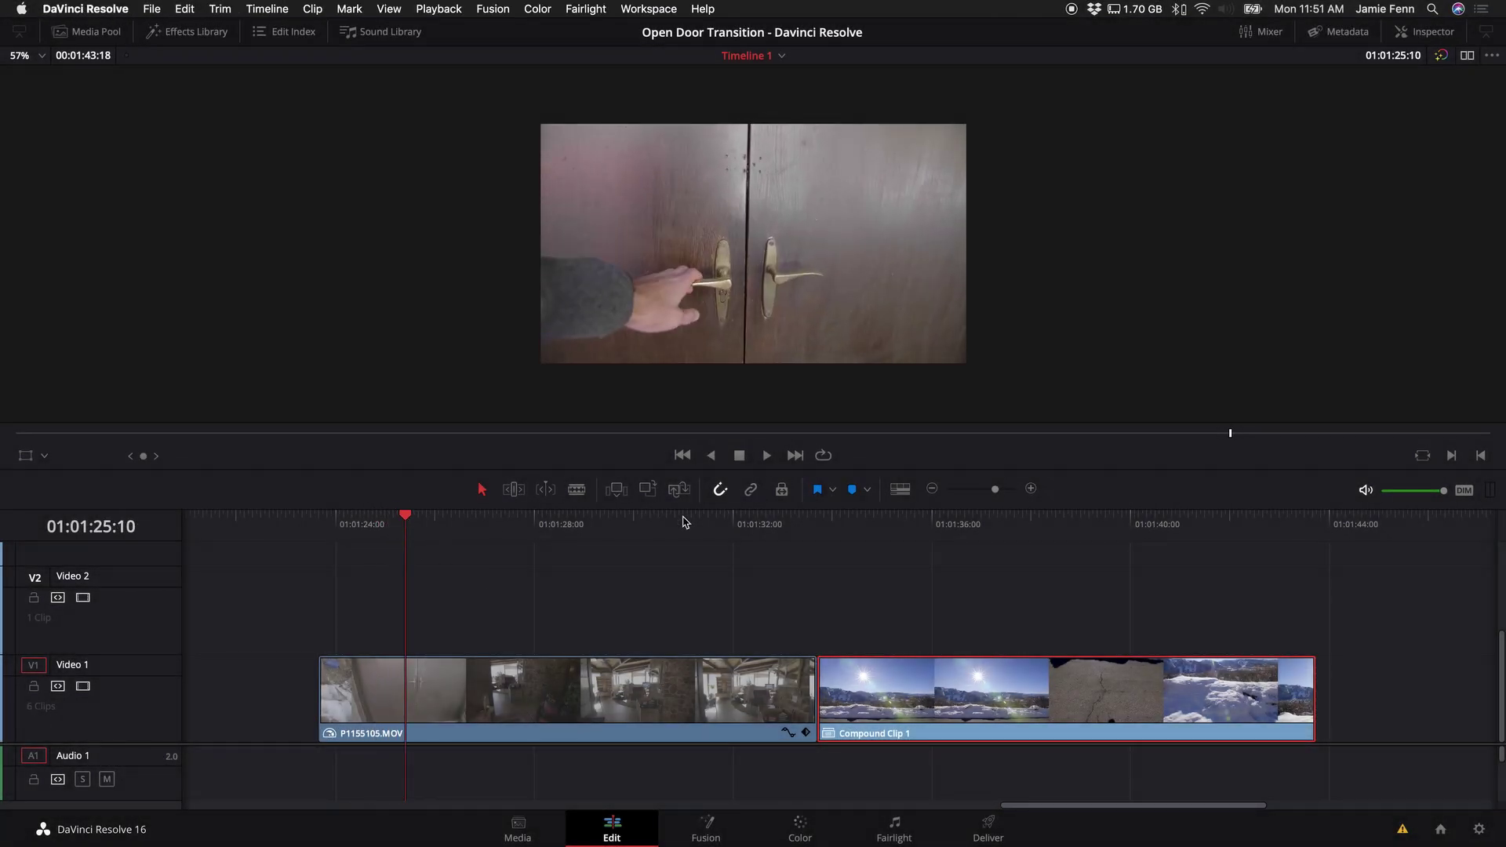
{"action": "left_click_drag", "start_coordinate": [838, 524], "coordinate": [1247, 542]}
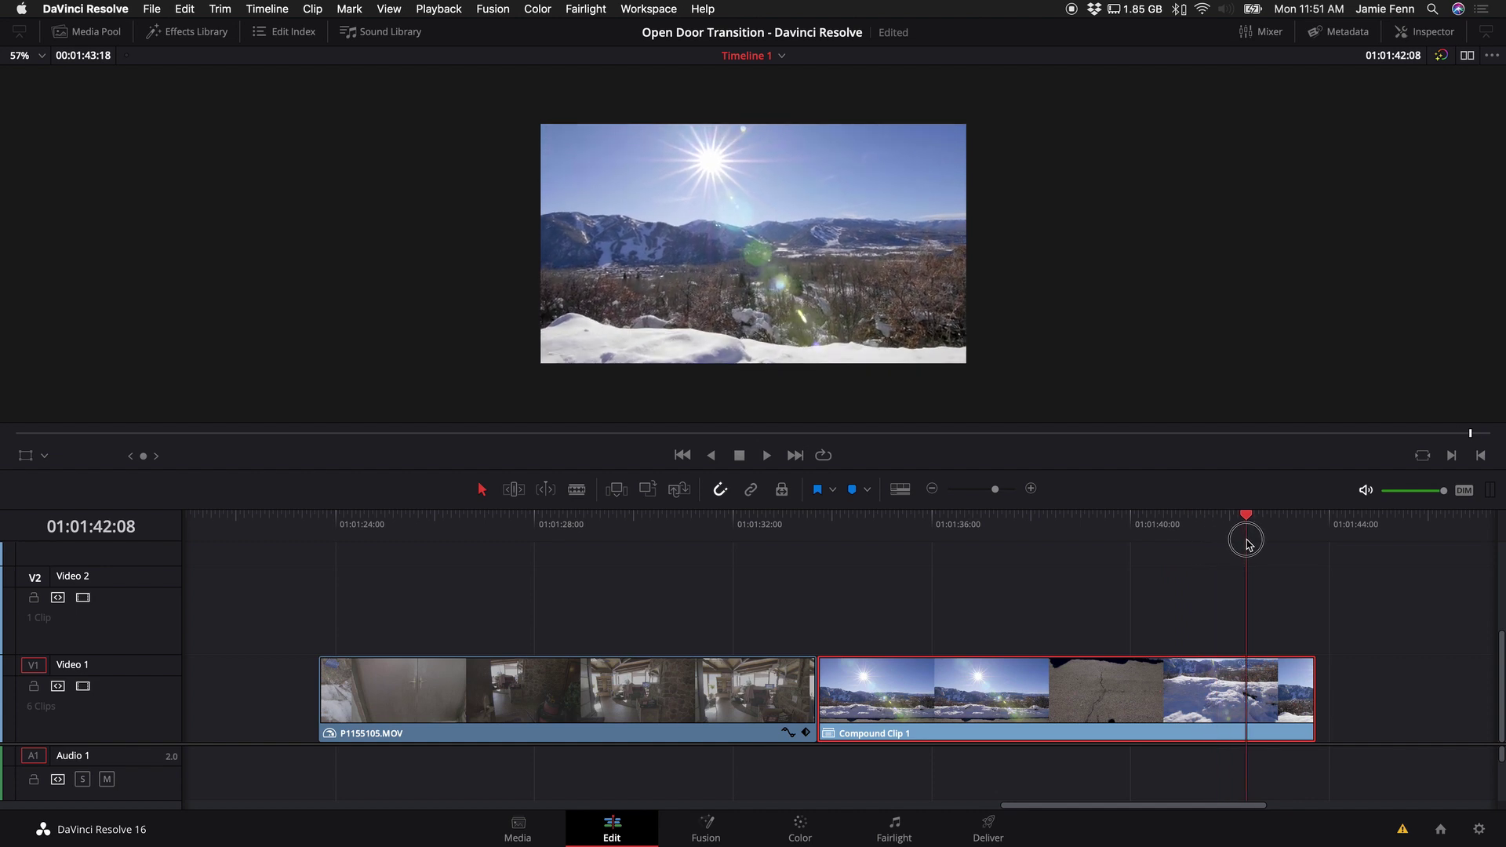
{"action": "left_click_drag", "start_coordinate": [322, 531], "coordinate": [390, 530]}
{"action": "left_click", "coordinate": [418, 708]}
{"action": "left_click", "coordinate": [398, 524]}
Step: Show the door clip's retime speed segments (100%, 144%, 34%) with Retime Controls
{"action": "right_click", "coordinate": [430, 672]}
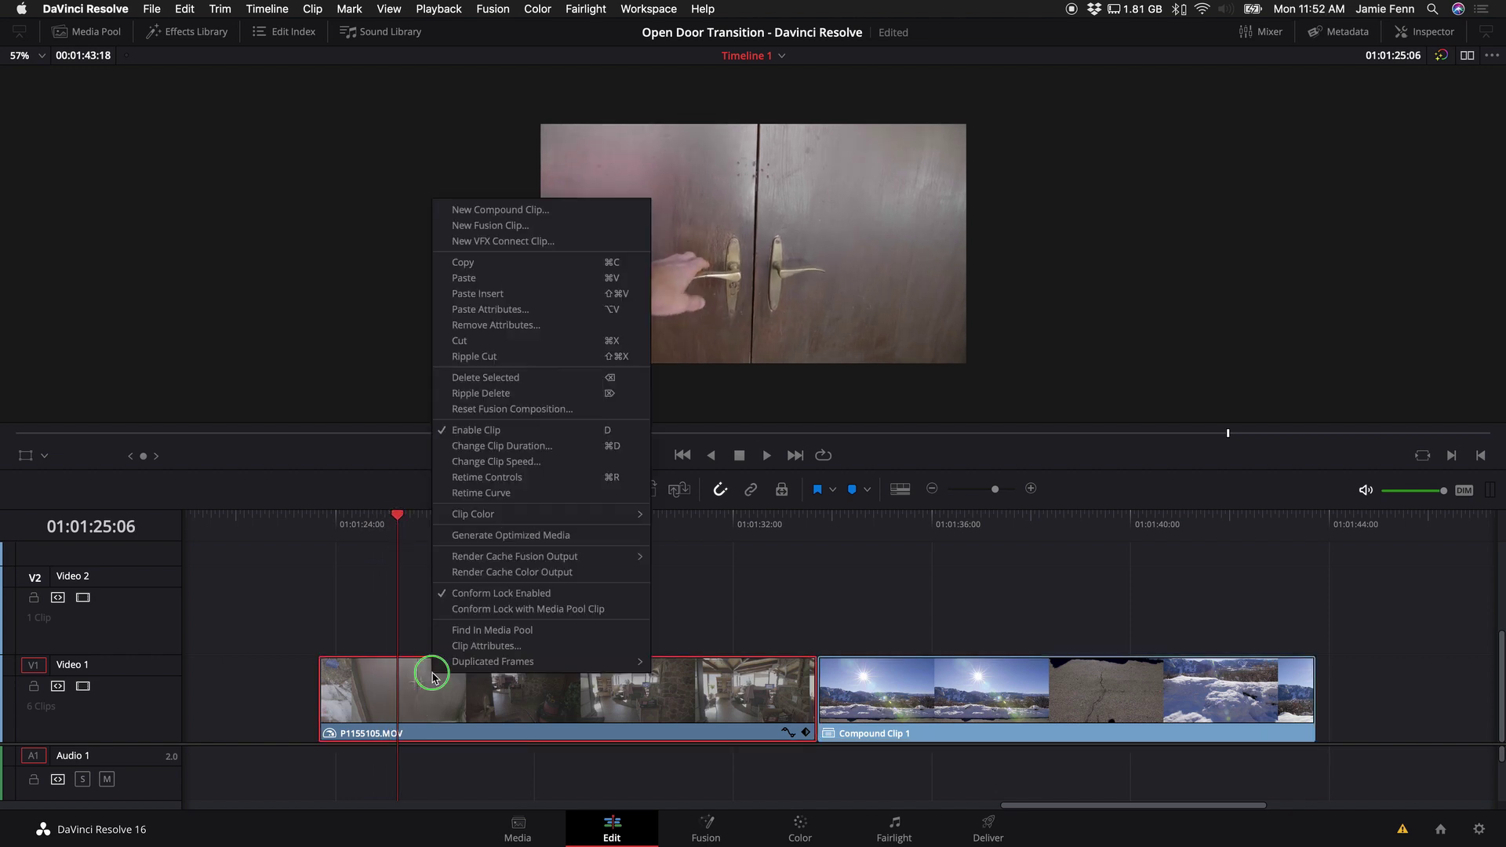
{"action": "left_click", "coordinate": [521, 462]}
{"action": "left_click", "coordinate": [590, 618]}
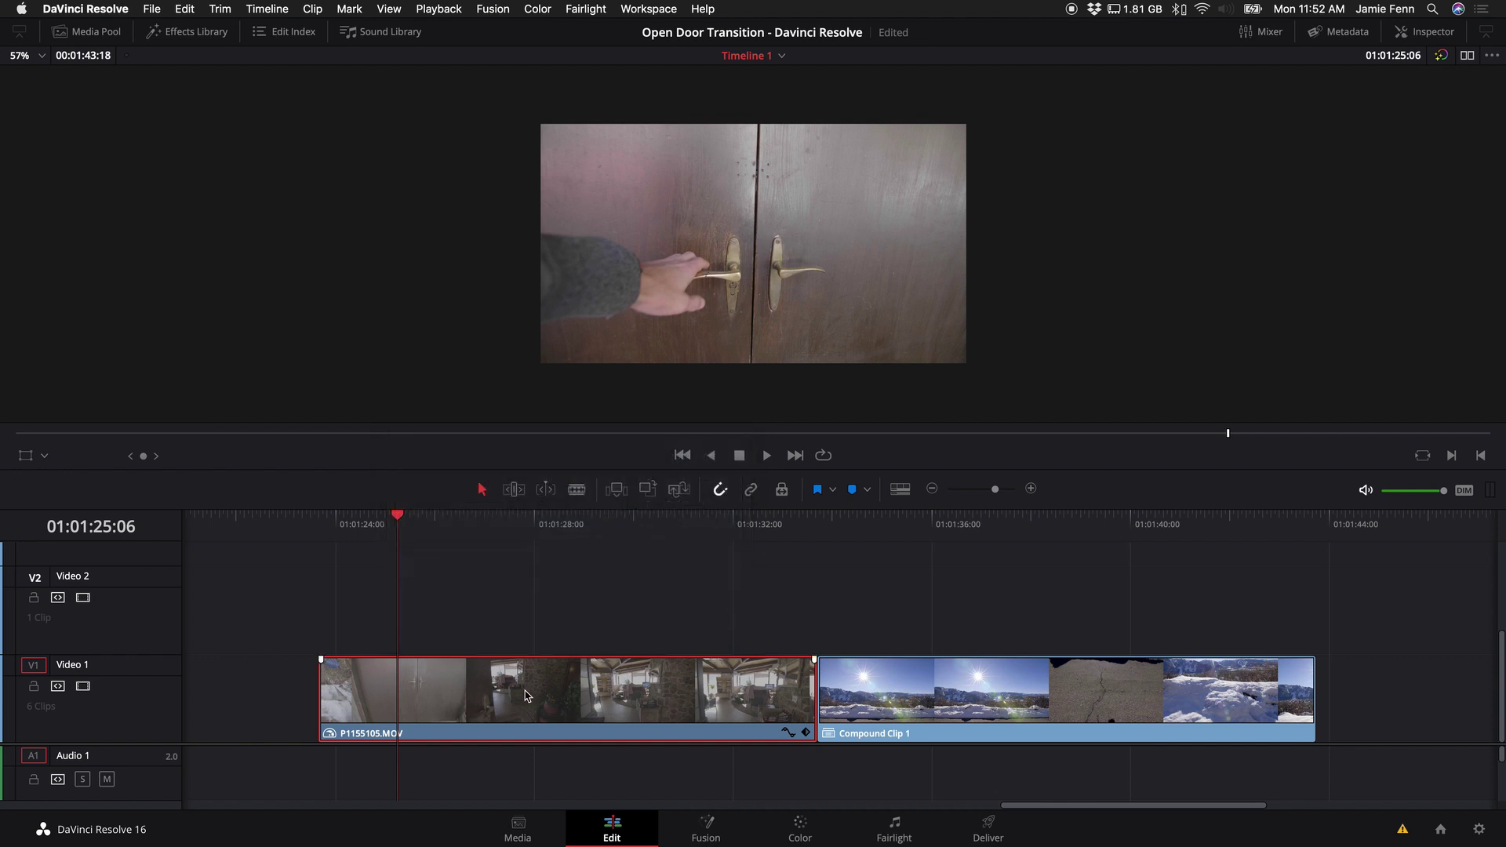
{"action": "right_click", "coordinate": [525, 696]}
{"action": "left_click", "coordinate": [580, 494]}
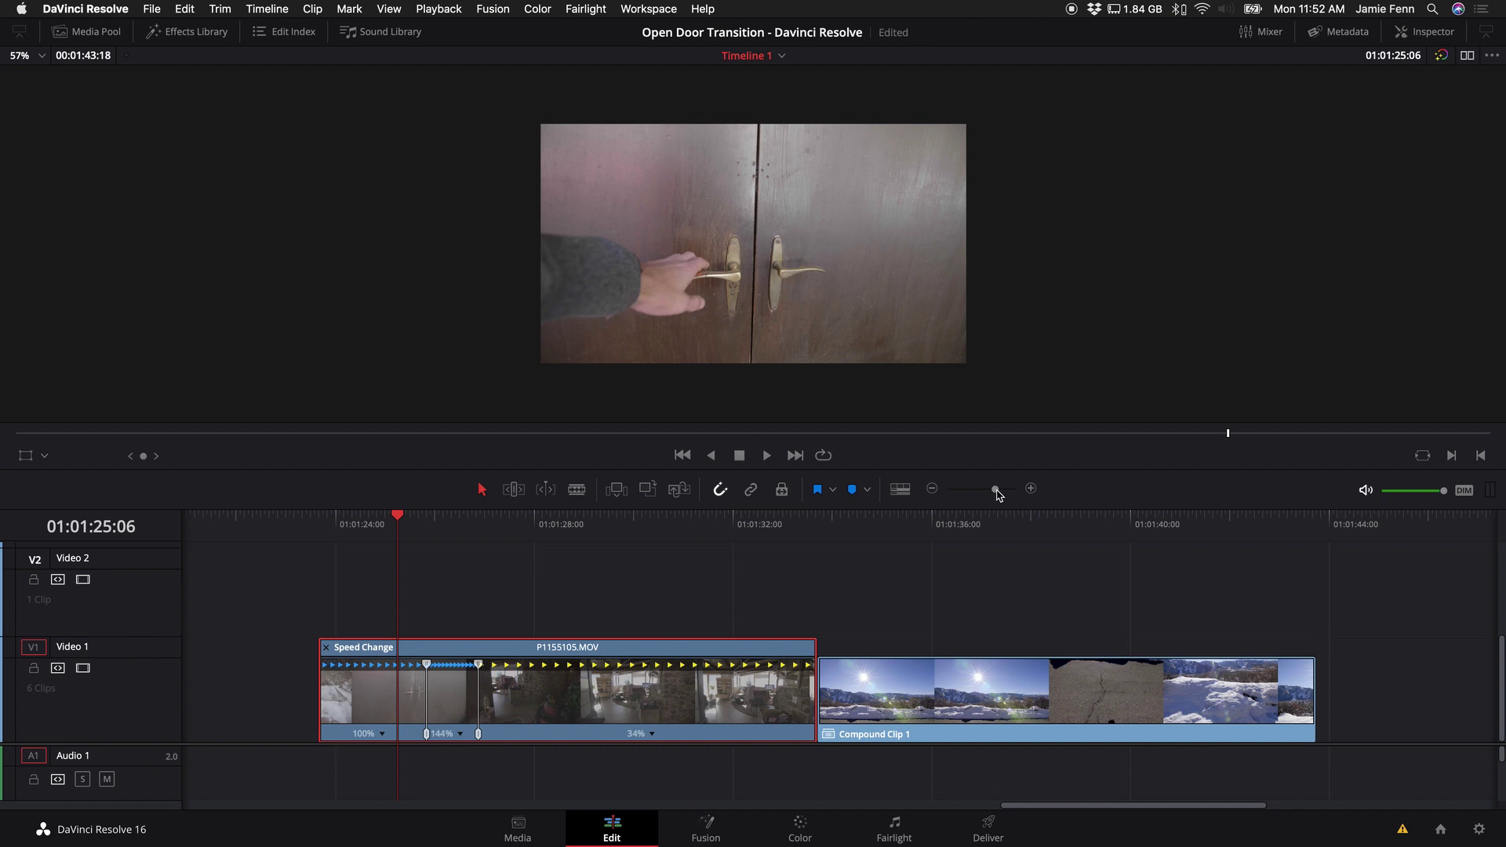
Step: Review the retimed section, then move Compound Clip 1 onto Video 2 above the door clip
{"action": "left_click_drag", "start_coordinate": [997, 489], "coordinate": [1002, 489]}
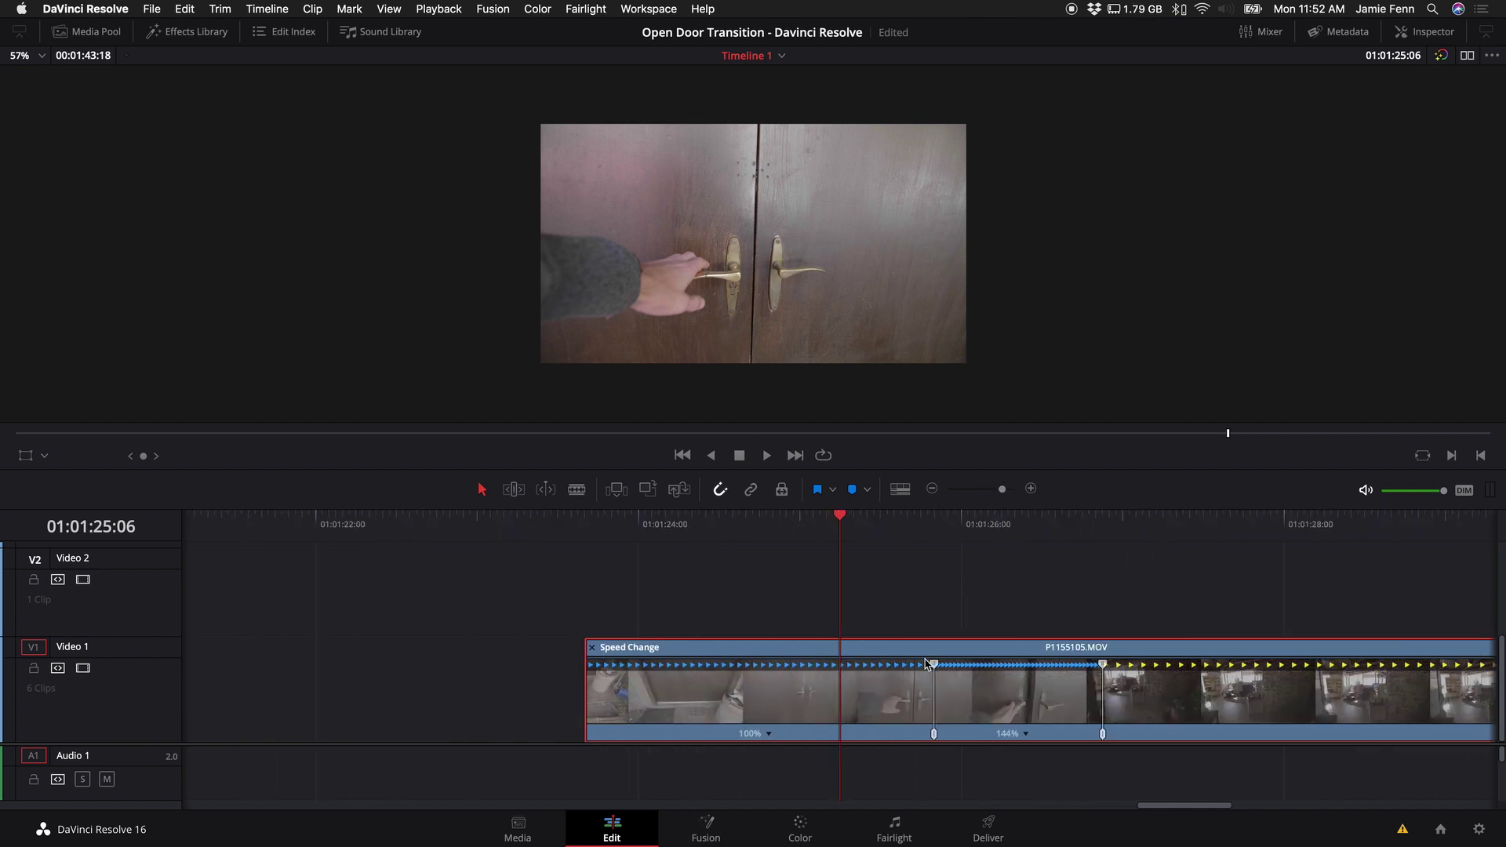
{"action": "scroll", "coordinate": [928, 665], "scroll_direction": "right", "scroll_amount": 5}
{"action": "left_click_drag", "start_coordinate": [567, 534], "coordinate": [700, 547]}
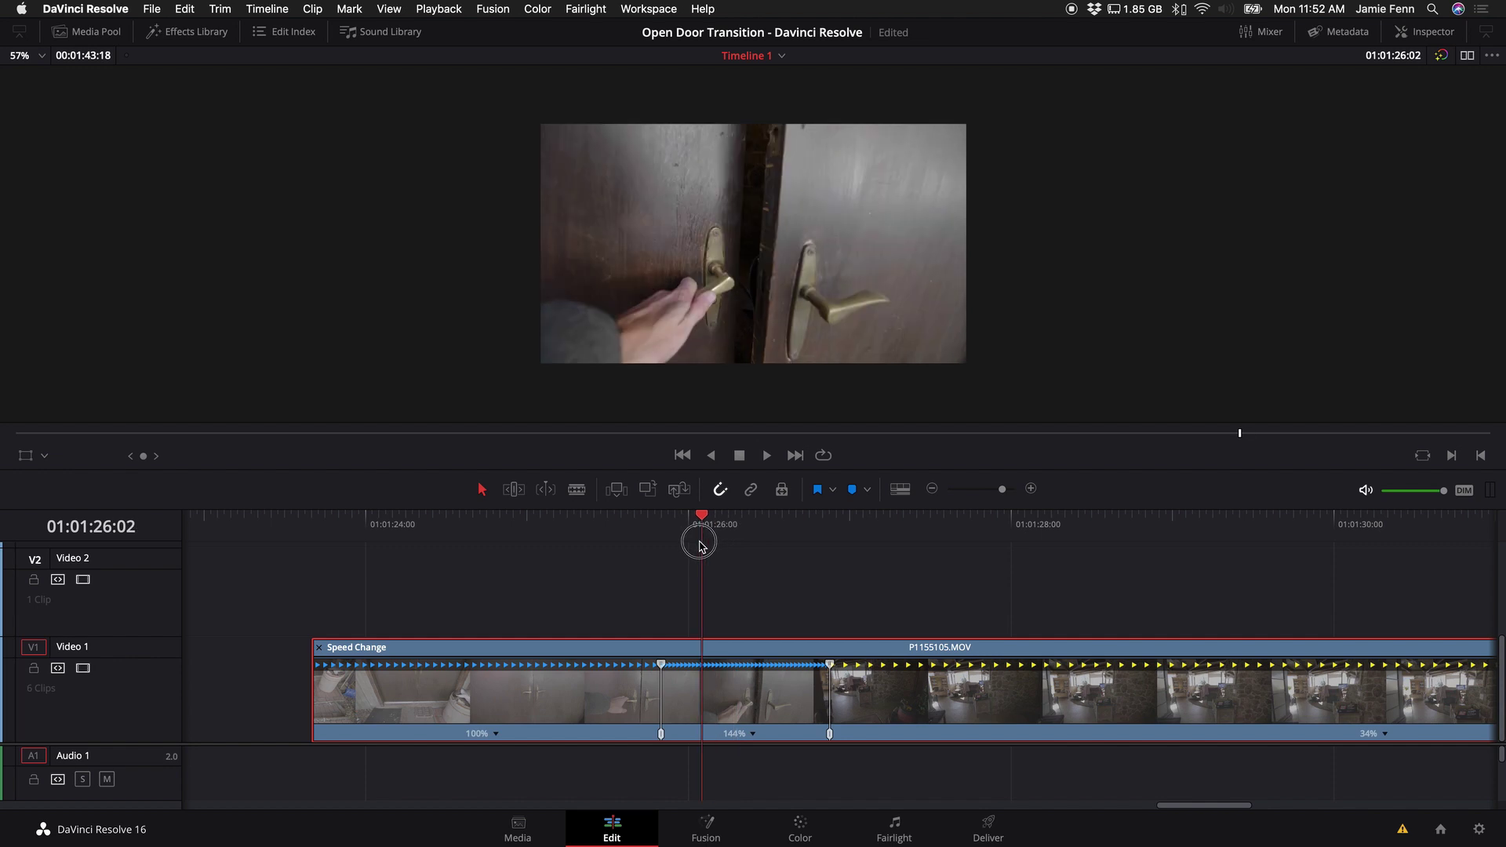
{"action": "key", "text": "super+minus"}
{"action": "key", "text": "super+minus"}
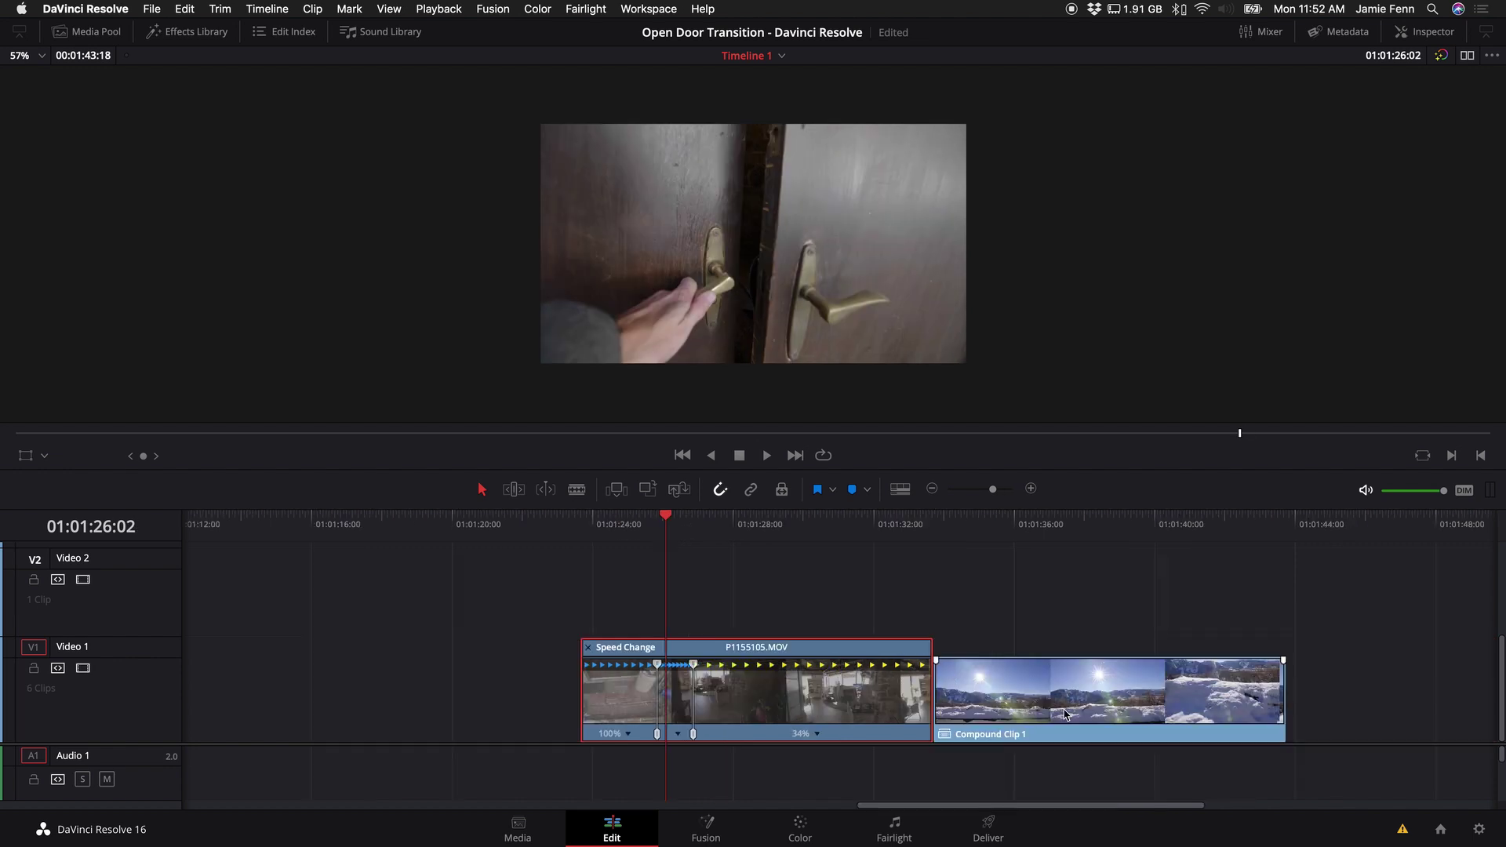
{"action": "left_click_drag", "start_coordinate": [1065, 714], "coordinate": [711, 626]}
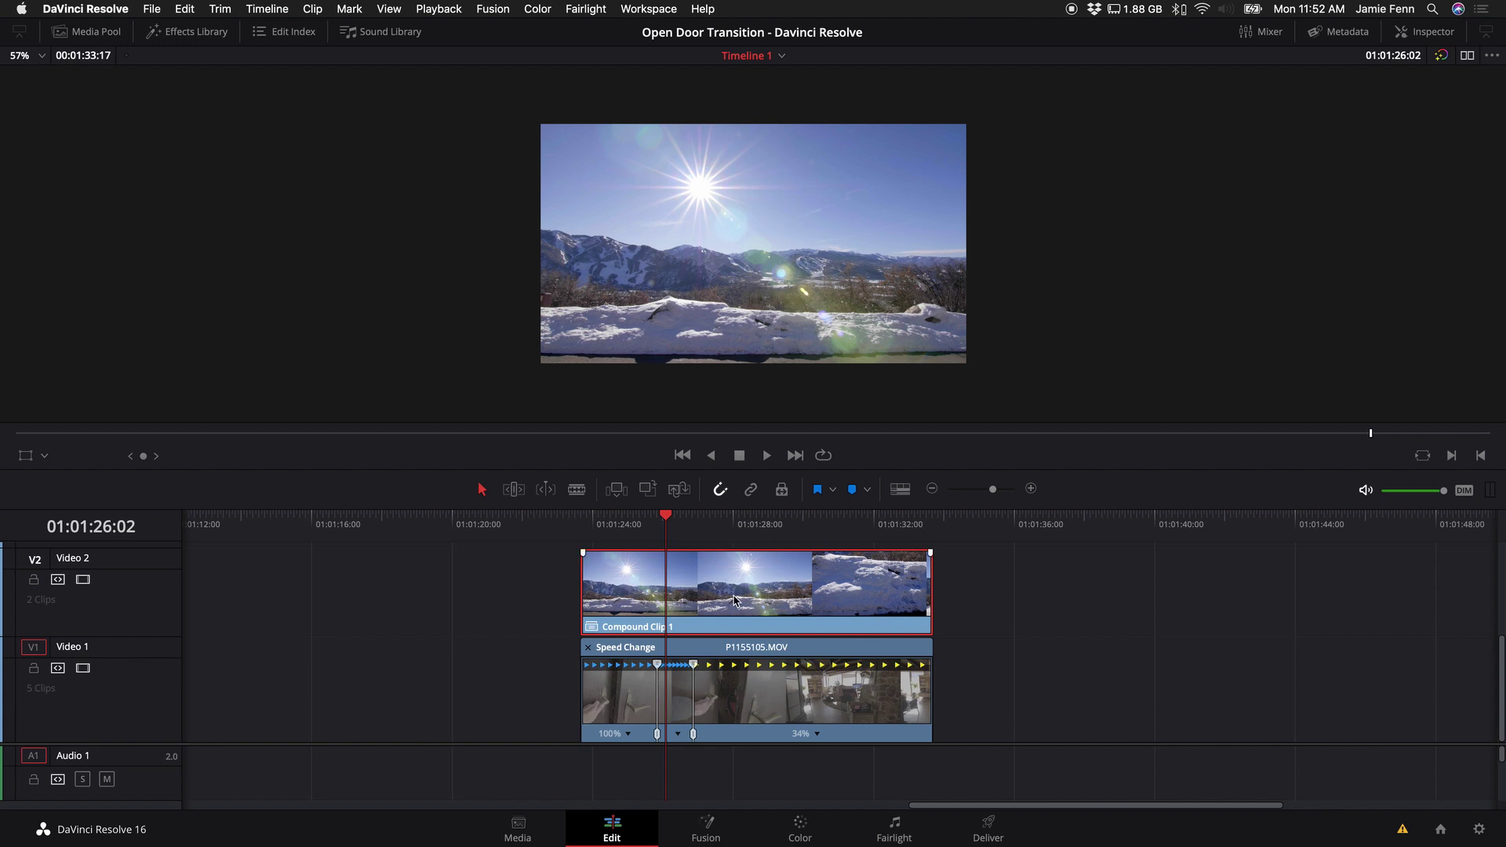
Step: Combine the stacked door and mountain clips into Fusion Clip 4
{"action": "left_click_drag", "start_coordinate": [1005, 578], "coordinate": [682, 743]}
{"action": "right_click", "coordinate": [790, 696]}
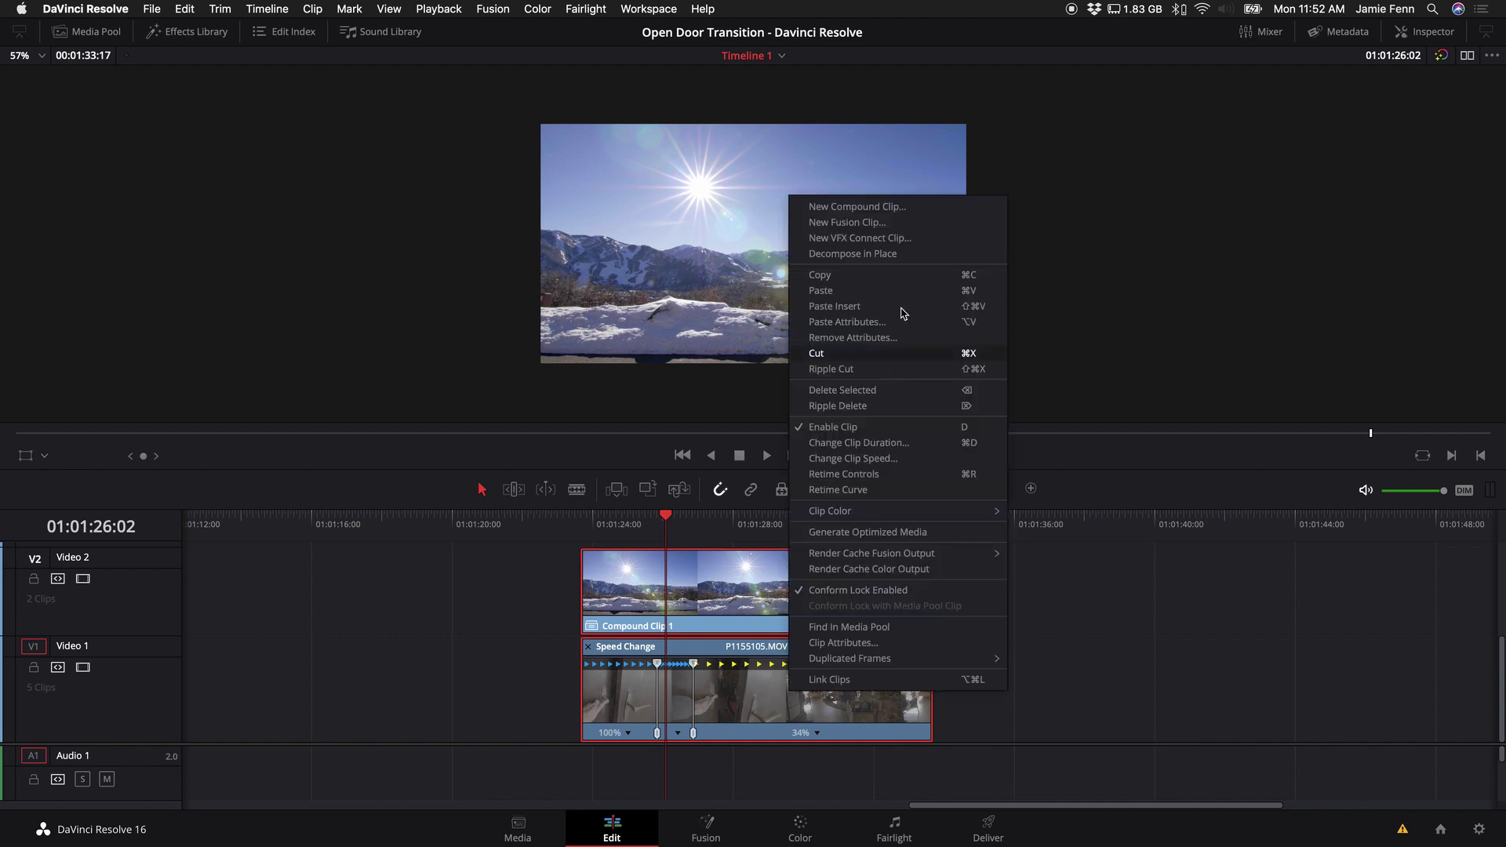
{"action": "left_click", "coordinate": [900, 228]}
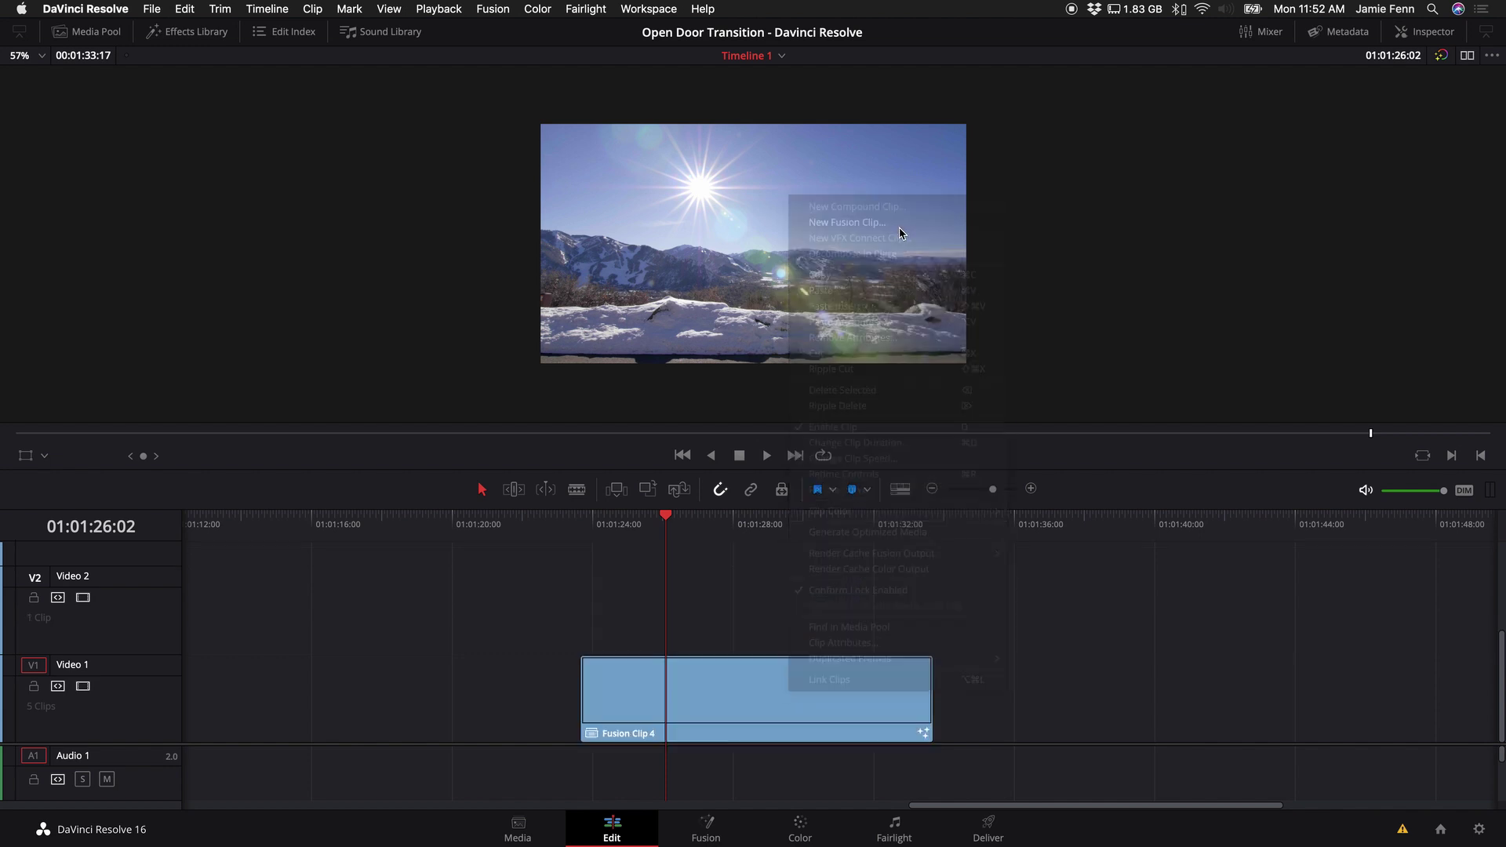
Step: Open Fusion Clip 4 on the Fusion page with enlarged viewers
{"action": "left_click_drag", "start_coordinate": [691, 521], "coordinate": [715, 547]}
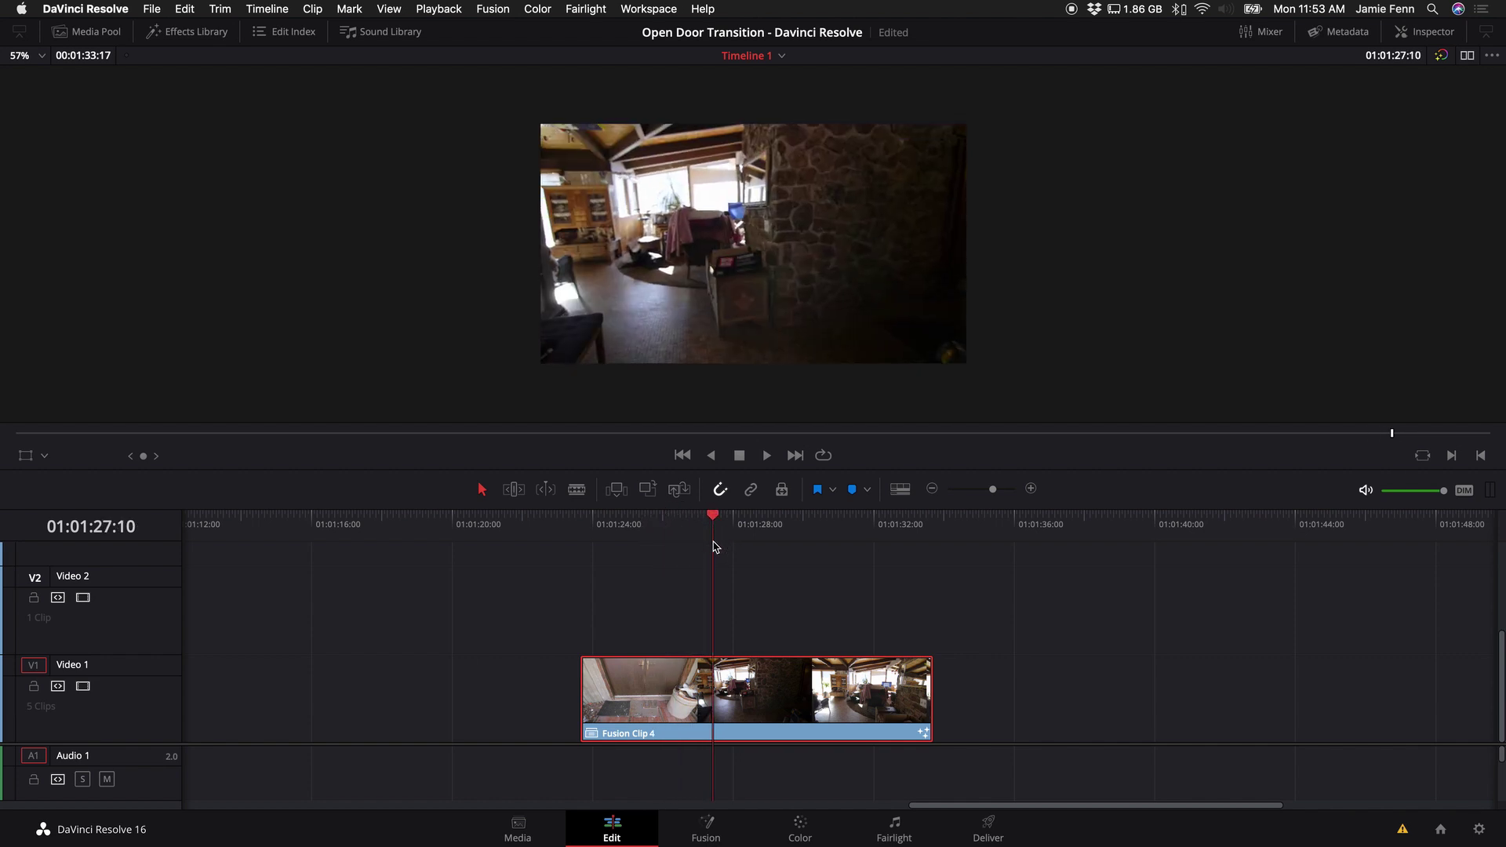
{"action": "left_click", "coordinate": [715, 830]}
{"action": "left_click_drag", "start_coordinate": [720, 399], "coordinate": [720, 498]}
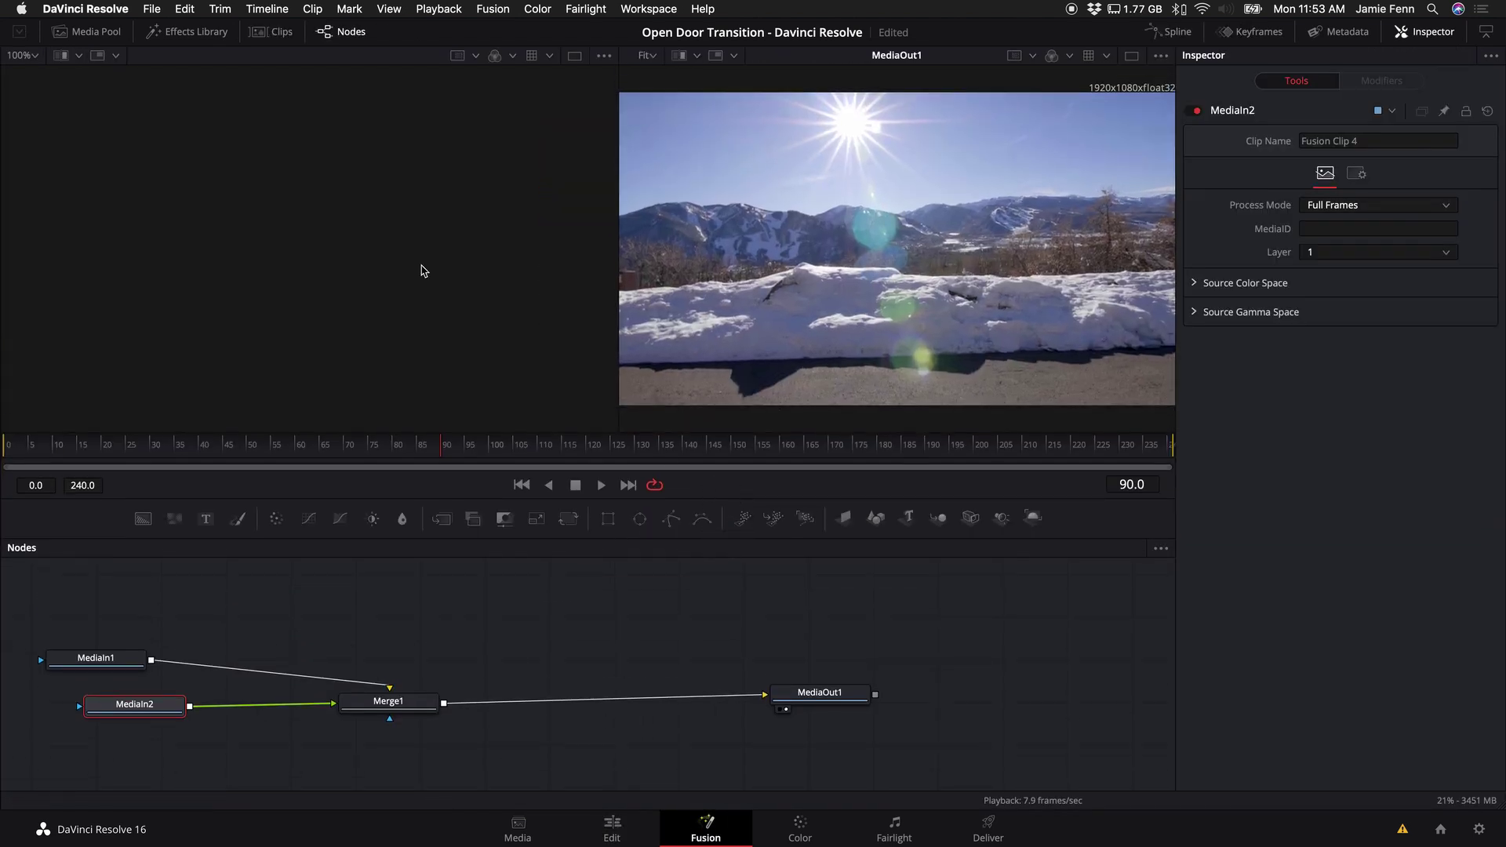
Step: Show MediaIn1's door footage in the left viewer at frame 7
{"action": "left_click", "coordinate": [1132, 56]}
{"action": "left_click", "coordinate": [1132, 56]}
{"action": "mouse_move", "coordinate": [127, 668]}
{"action": "left_mouse_down"}
{"action": "mouse_move", "coordinate": [193, 667]}
{"action": "mouse_move", "coordinate": [118, 639]}
{"action": "mouse_move", "coordinate": [127, 668]}
{"action": "left_mouse_up"}
{"action": "left_click", "coordinate": [171, 520]}
{"action": "left_click_drag", "start_coordinate": [171, 520], "coordinate": [209, 276]}
{"action": "left_click", "coordinate": [116, 446]}
{"action": "left_click_drag", "start_coordinate": [117, 448], "coordinate": [39, 445]}
{"action": "scroll", "coordinate": [222, 375], "scroll_direction": "down", "scroll_amount": 2}
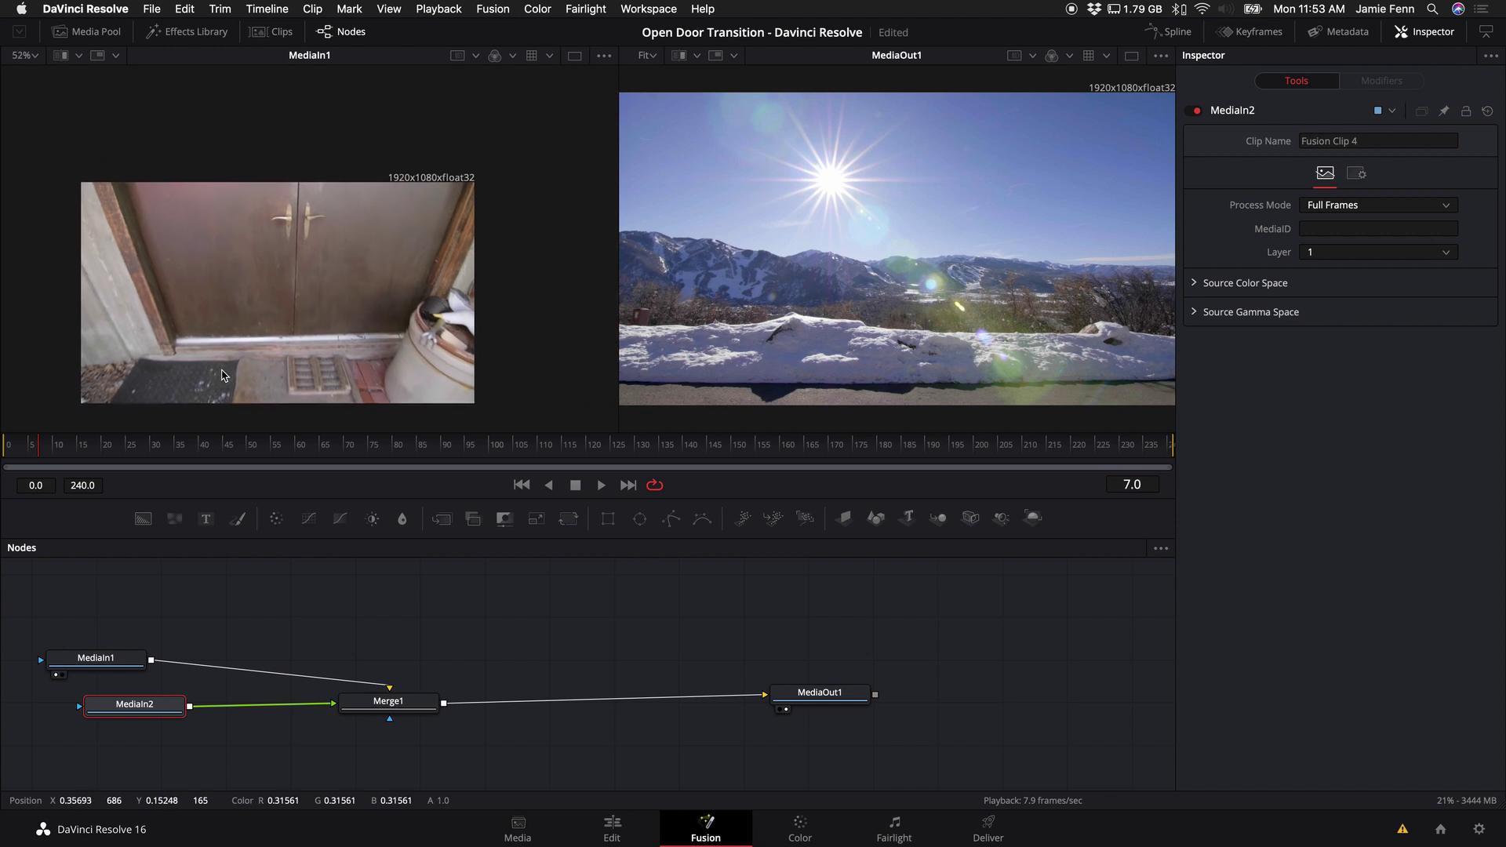
Step: Rename the MediaIn1 node to Door
{"action": "left_click_drag", "start_coordinate": [108, 661], "coordinate": [150, 658]}
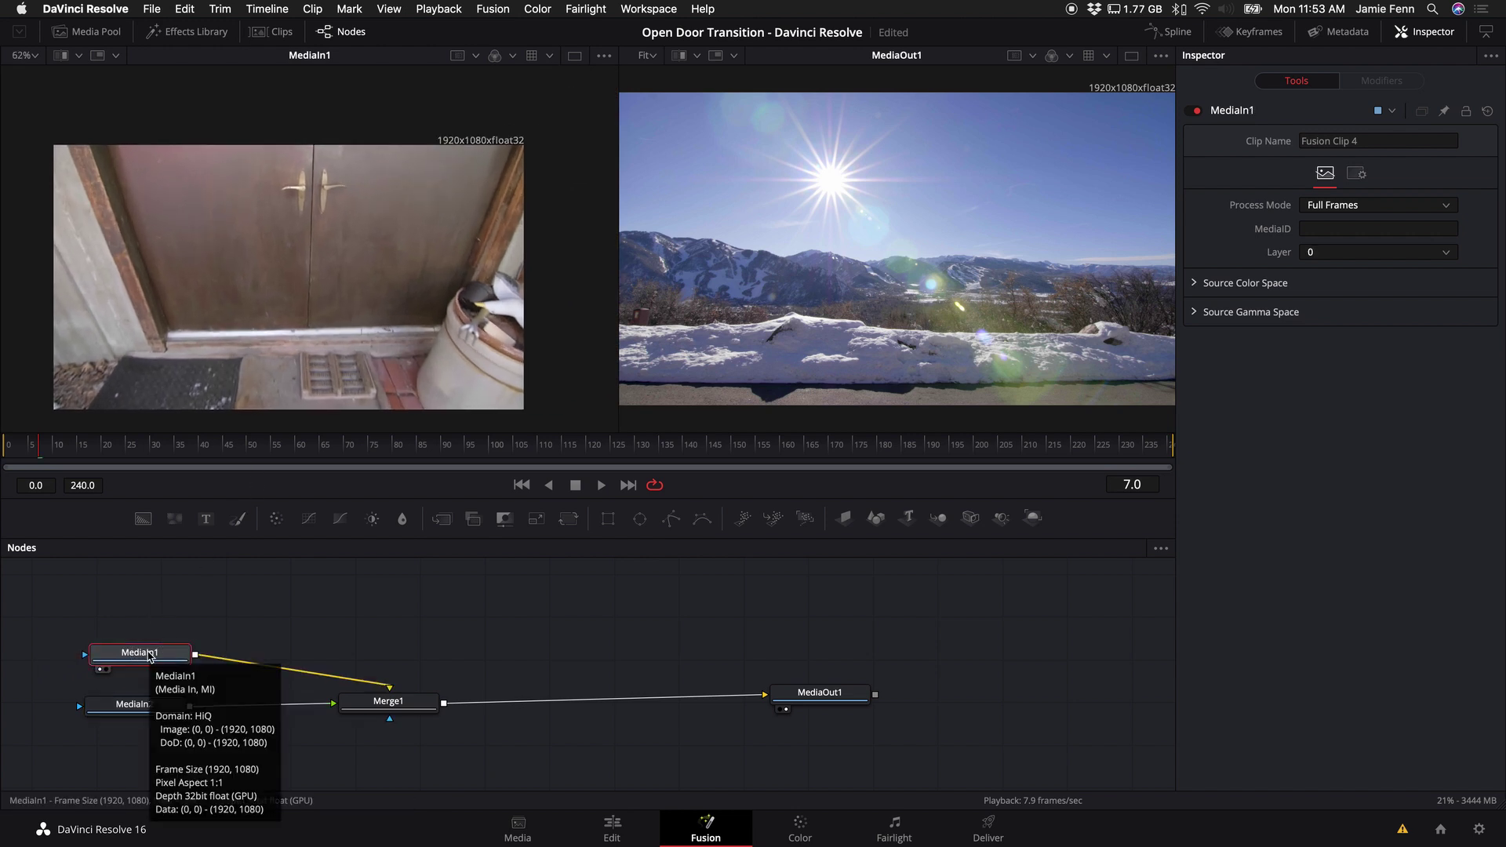
{"action": "key", "text": "F2"}
{"action": "key", "text": "Tab"}
{"action": "left_click", "coordinate": [839, 453]}
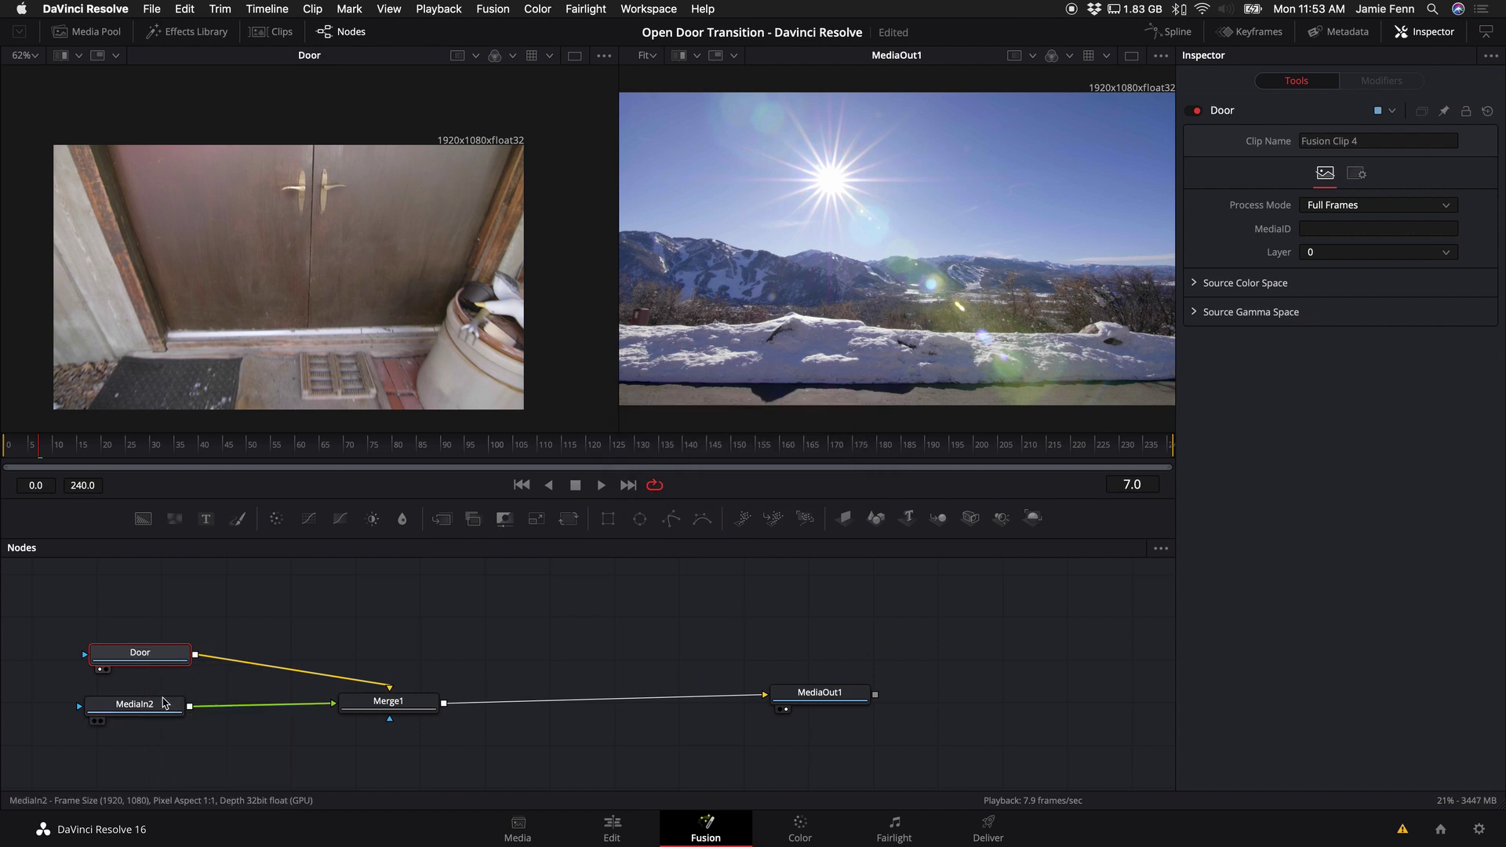
Step: Rename MediaIn2 to mountains and detach Merge1 from both inputs
{"action": "left_click", "coordinate": [149, 708]}
{"action": "key", "text": "F2"}
{"action": "key", "text": "Return"}
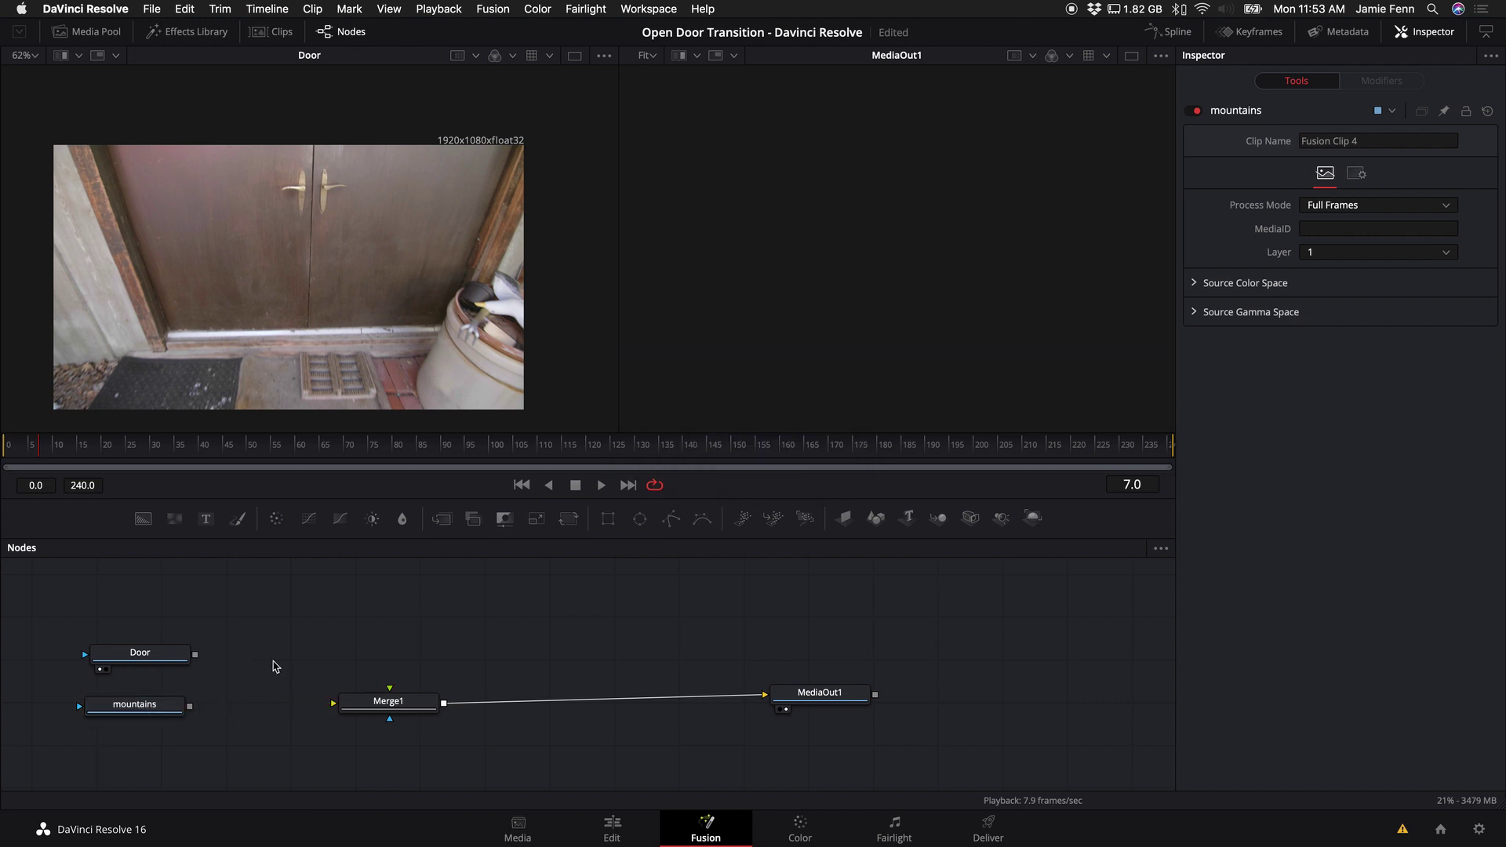
{"action": "left_click_drag", "start_coordinate": [375, 704], "coordinate": [338, 700]}
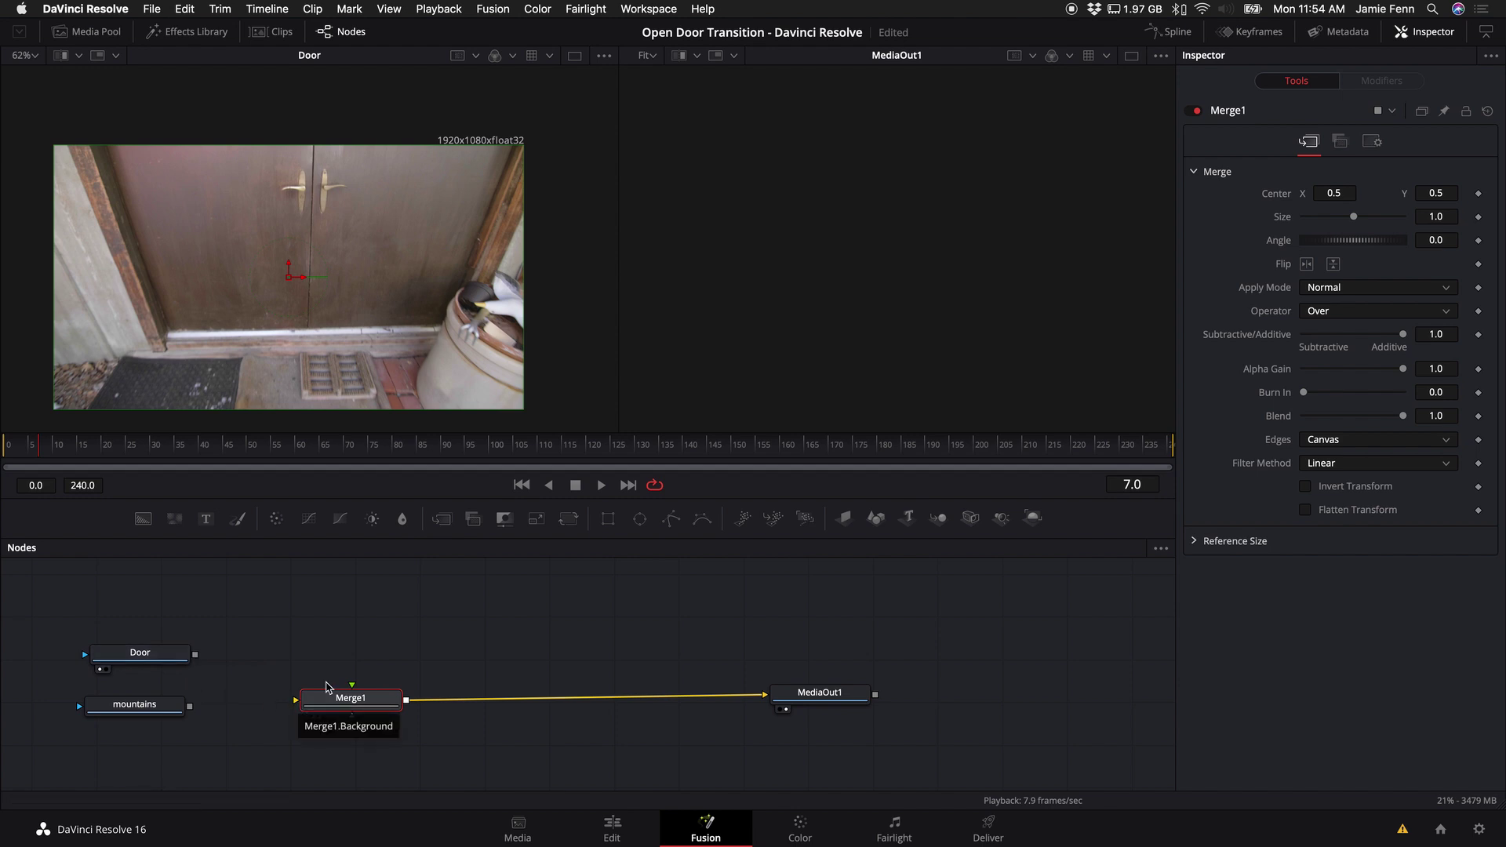
Step: Connect Door as Merge1's foreground and mountains as background, viewing the composite in one large viewer
{"action": "left_click_drag", "start_coordinate": [195, 654], "coordinate": [354, 681]}
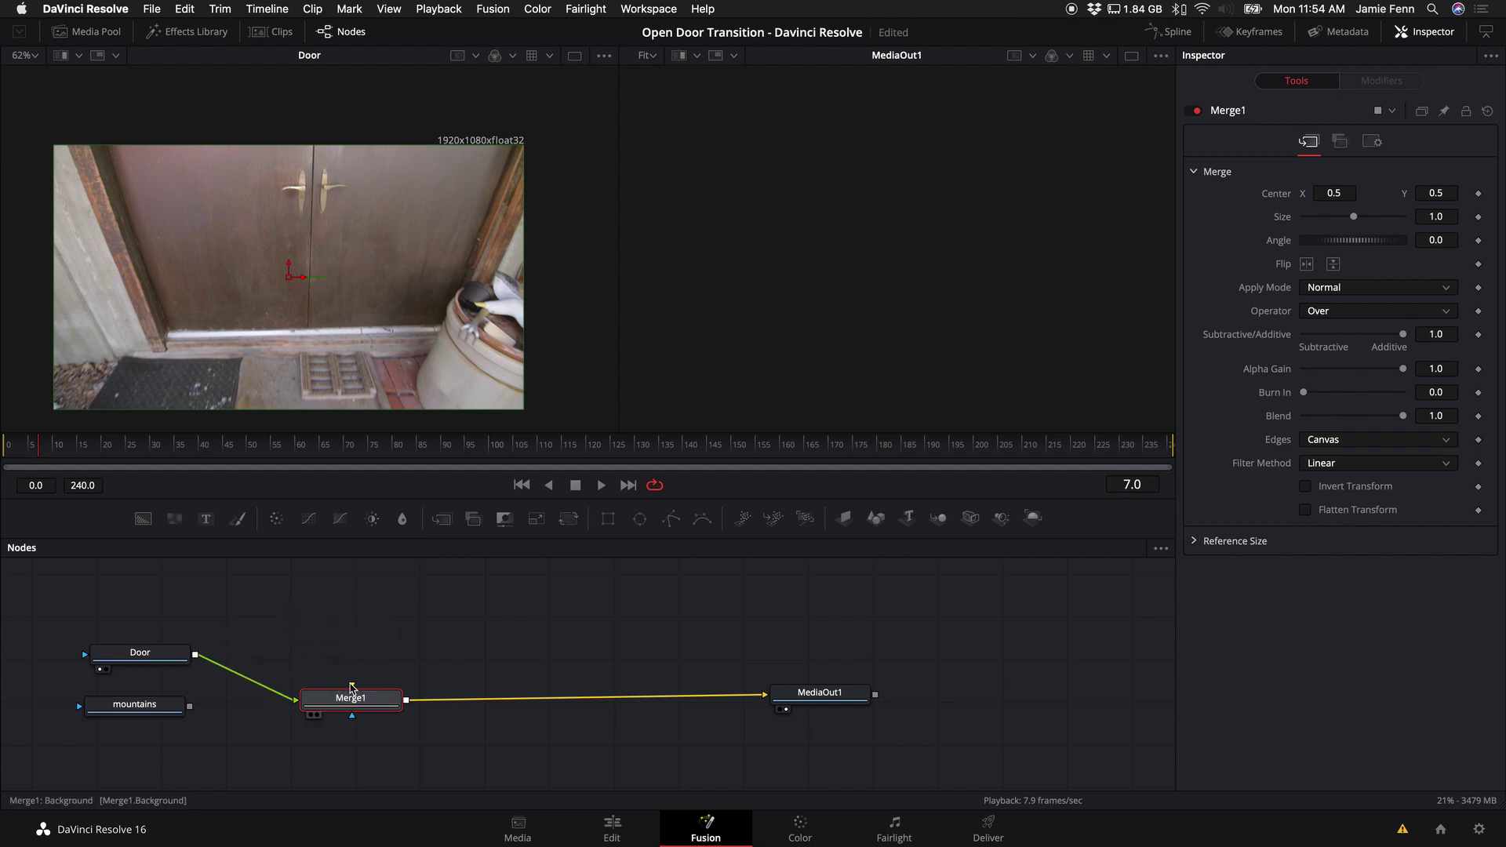
{"action": "left_click_drag", "start_coordinate": [190, 706], "coordinate": [352, 689]}
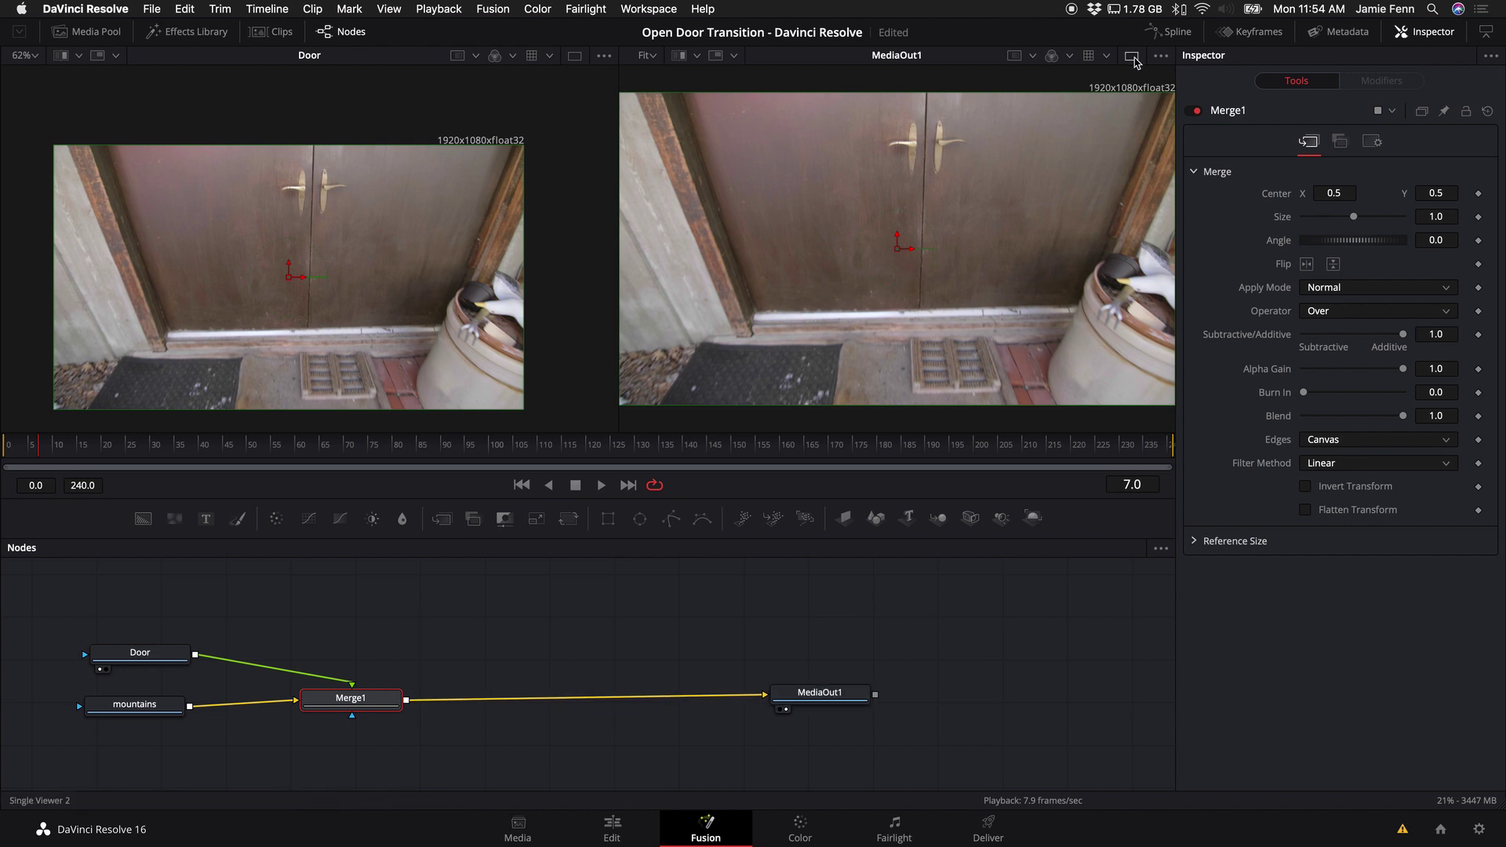
{"action": "left_click", "coordinate": [1132, 58]}
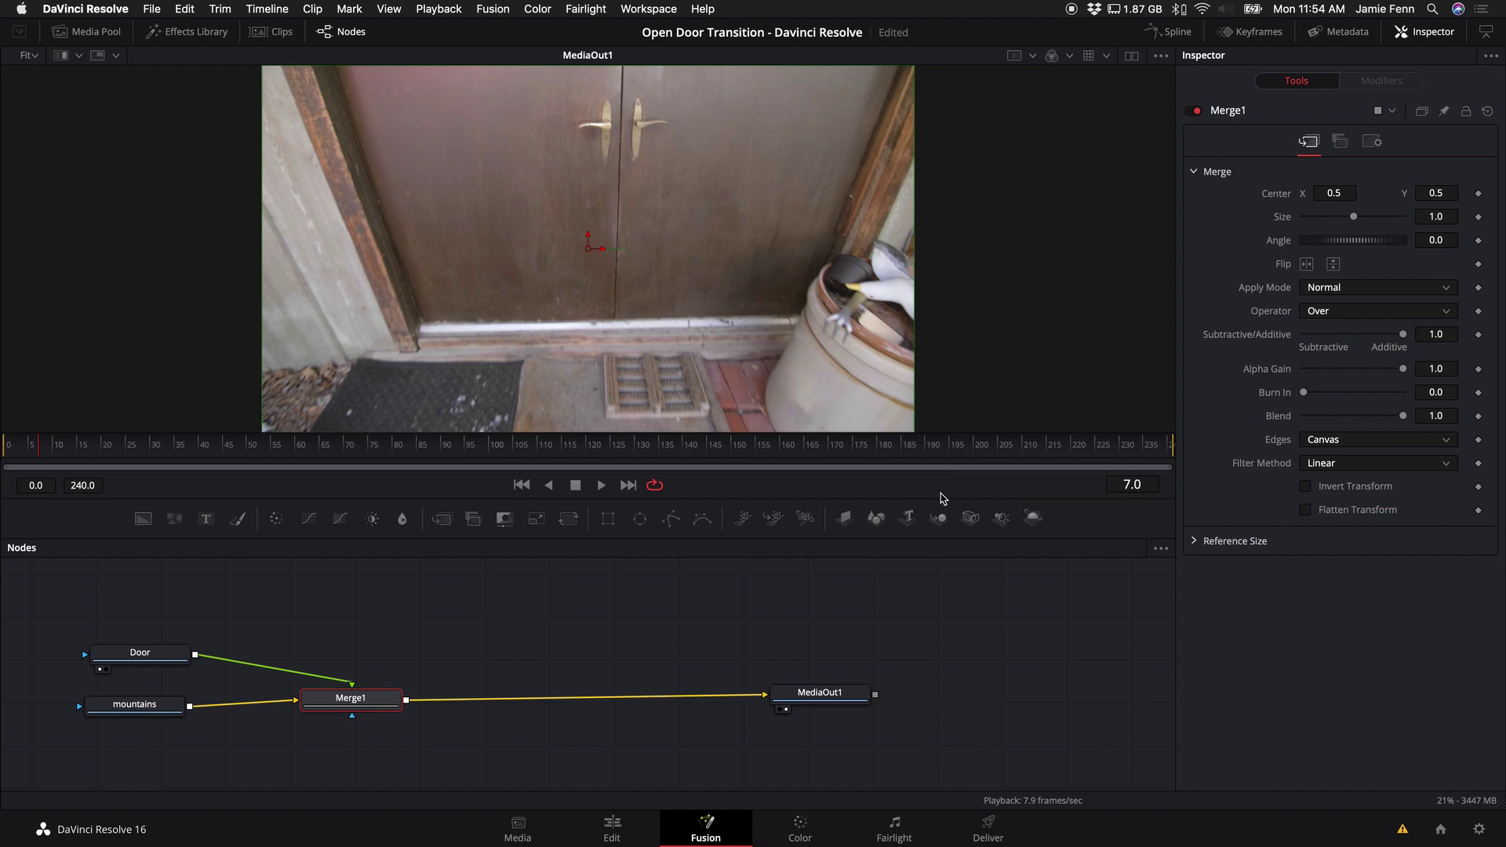
{"action": "left_click_drag", "start_coordinate": [939, 496], "coordinate": [939, 561]}
Step: Nudge the Door node up and left in the node graph
{"action": "scroll", "coordinate": [696, 360], "scroll_direction": "down", "scroll_amount": 2}
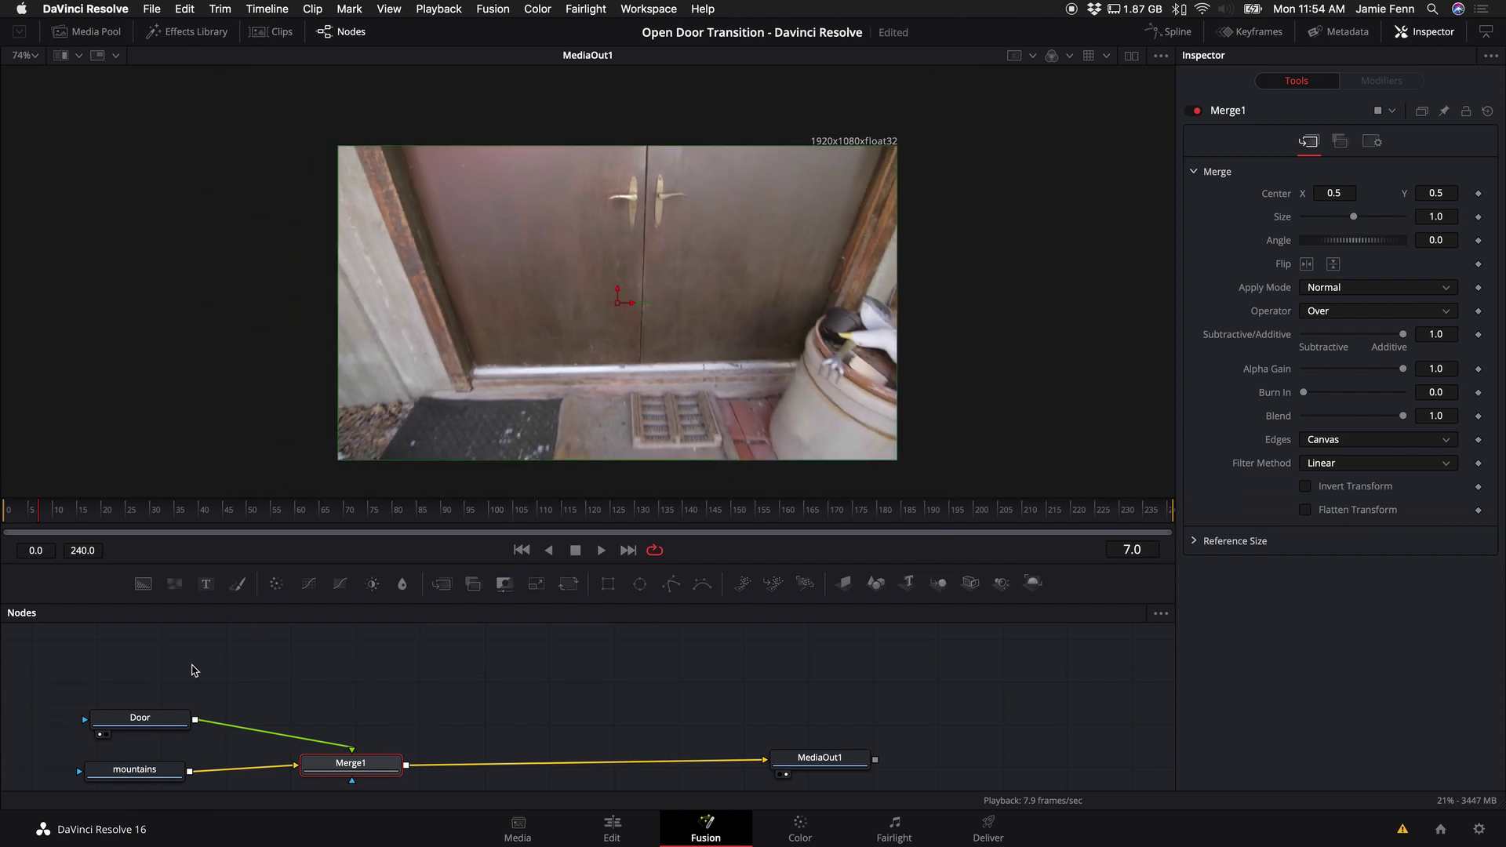
{"action": "left_click", "coordinate": [159, 722]}
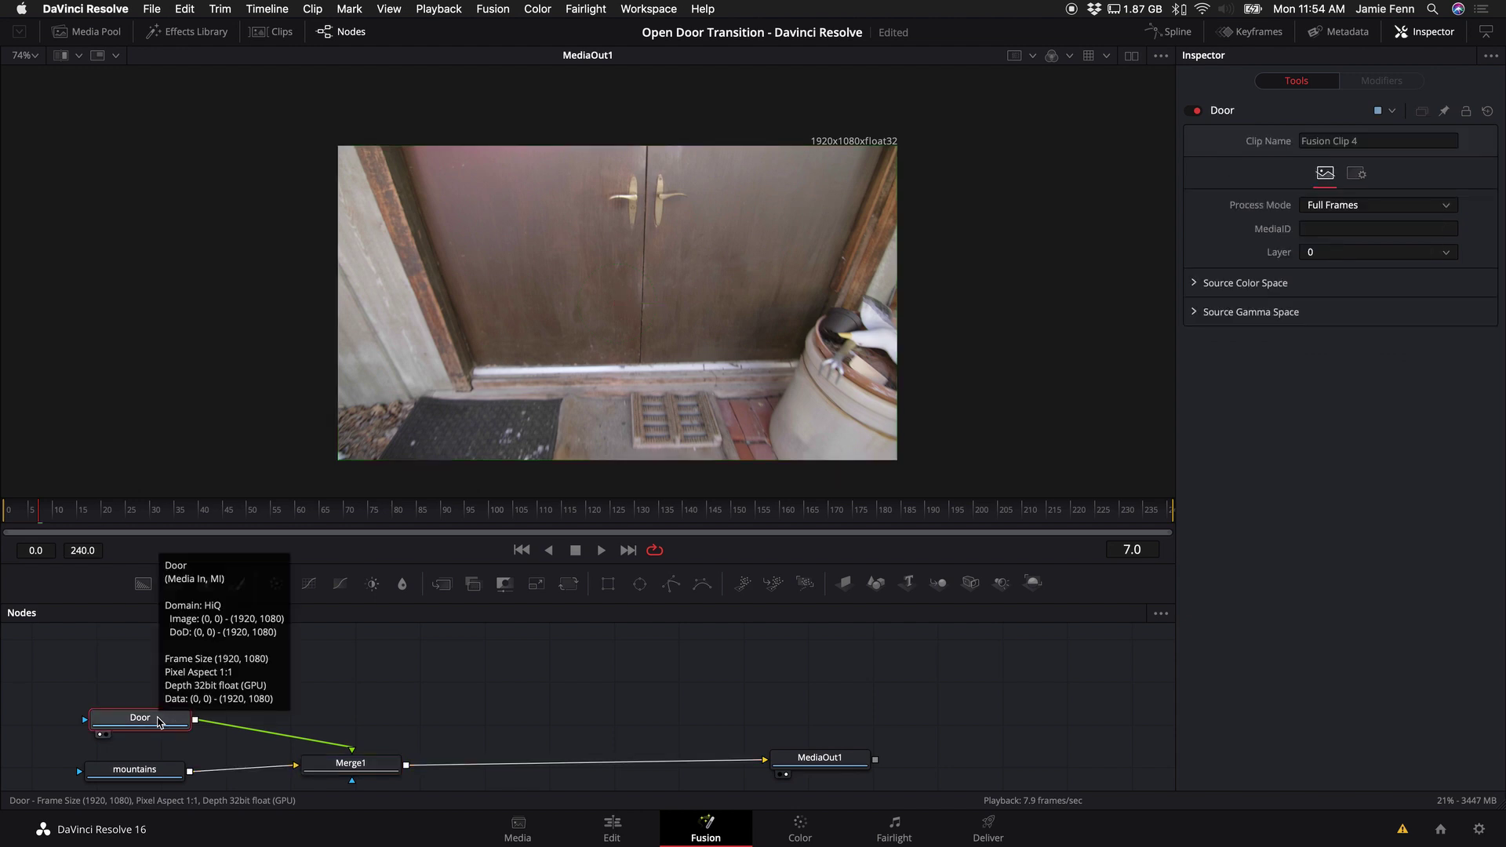
{"action": "mouse_move", "coordinate": [157, 723]}
{"action": "left_mouse_down"}
{"action": "mouse_move", "coordinate": [146, 696]}
{"action": "mouse_move", "coordinate": [149, 712]}
{"action": "left_mouse_up"}
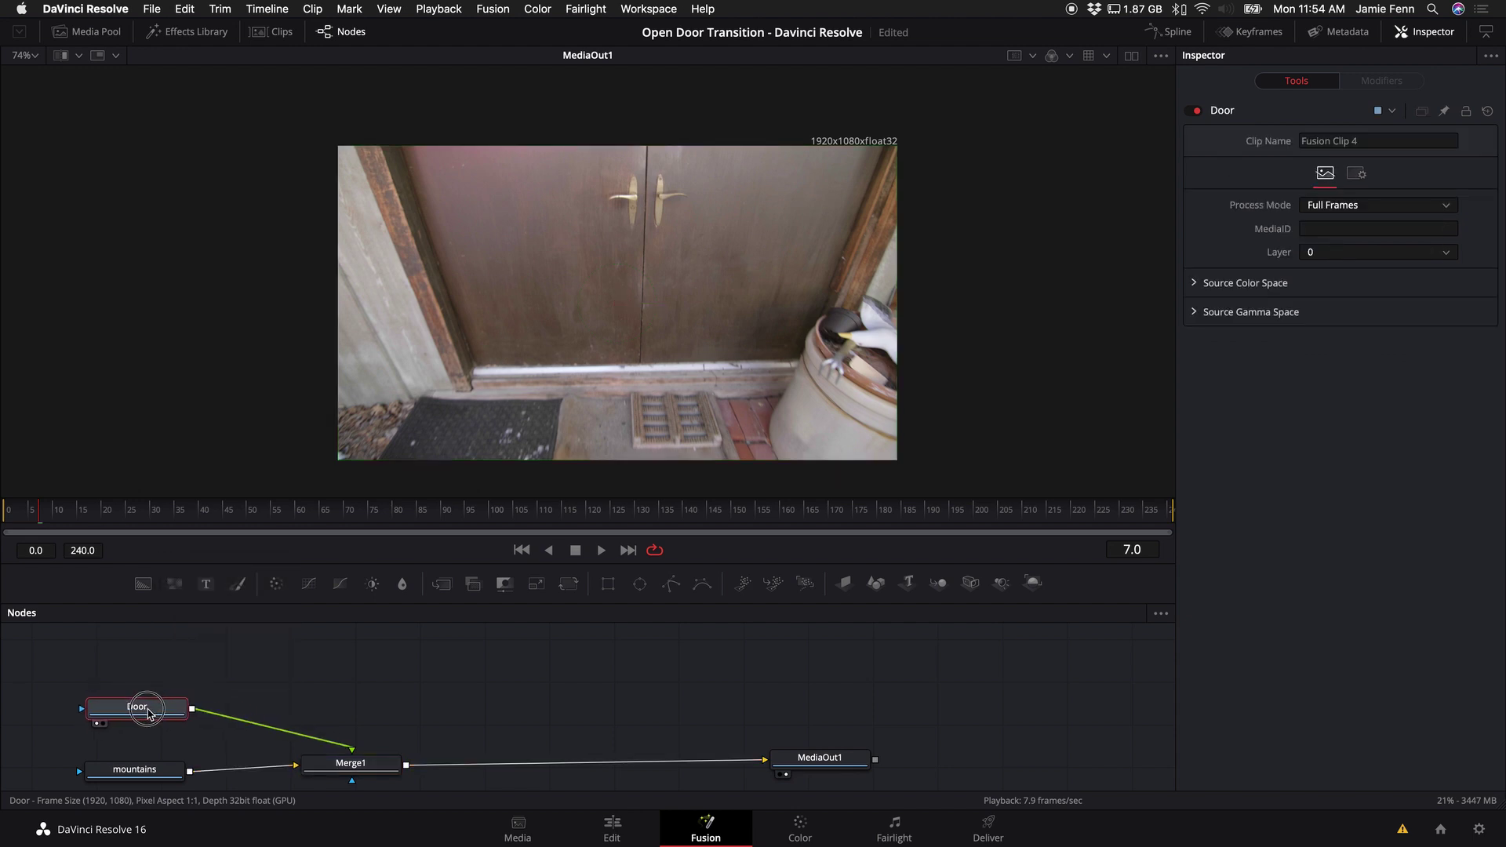
Step: Attach a Polygon1 mask to the Door node and set it to Invert
{"action": "left_click", "coordinate": [673, 587]}
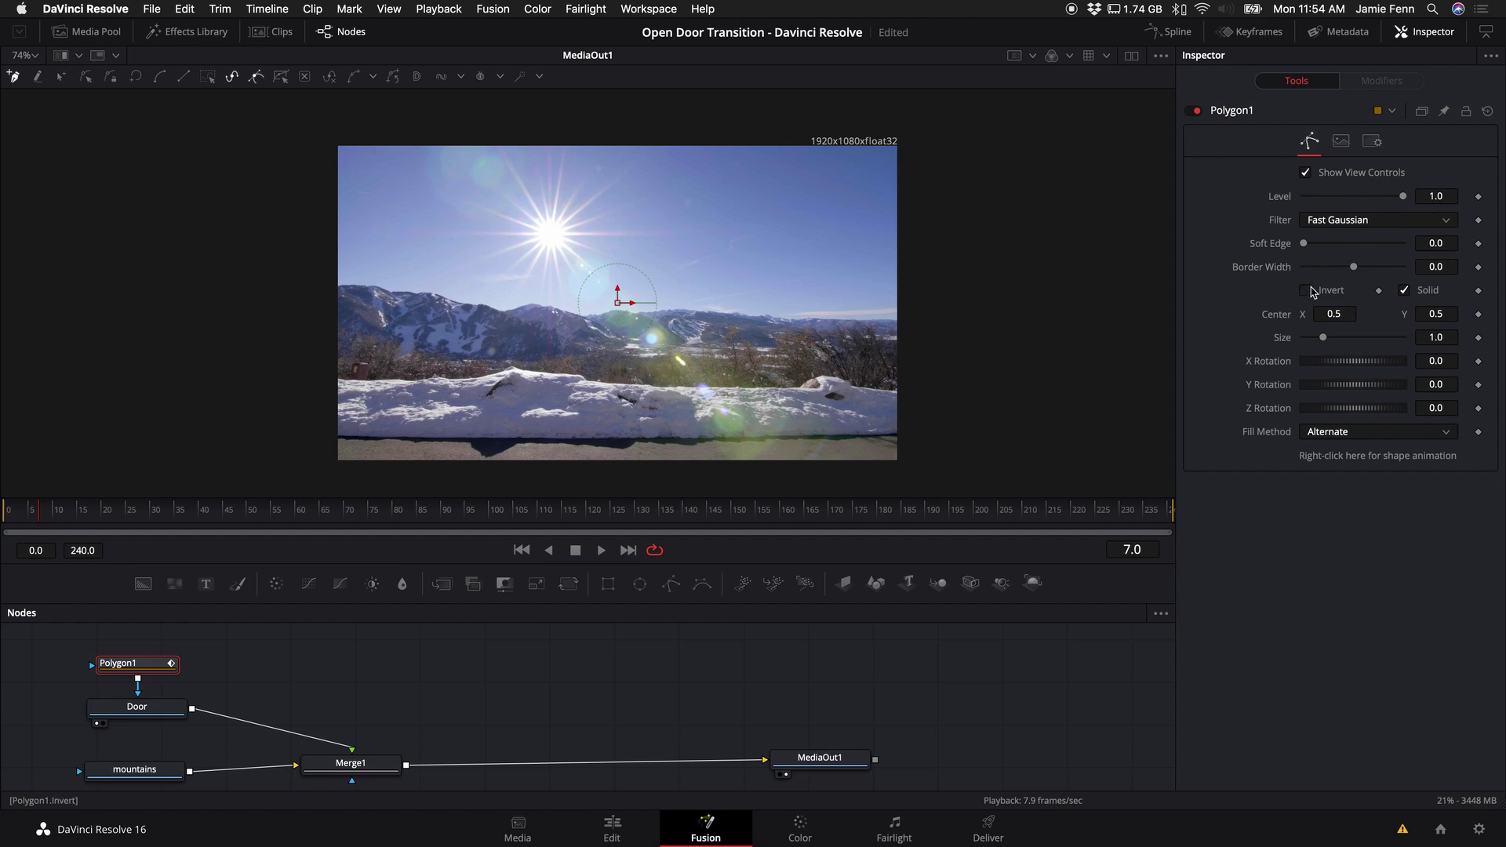
{"action": "left_click", "coordinate": [1306, 292]}
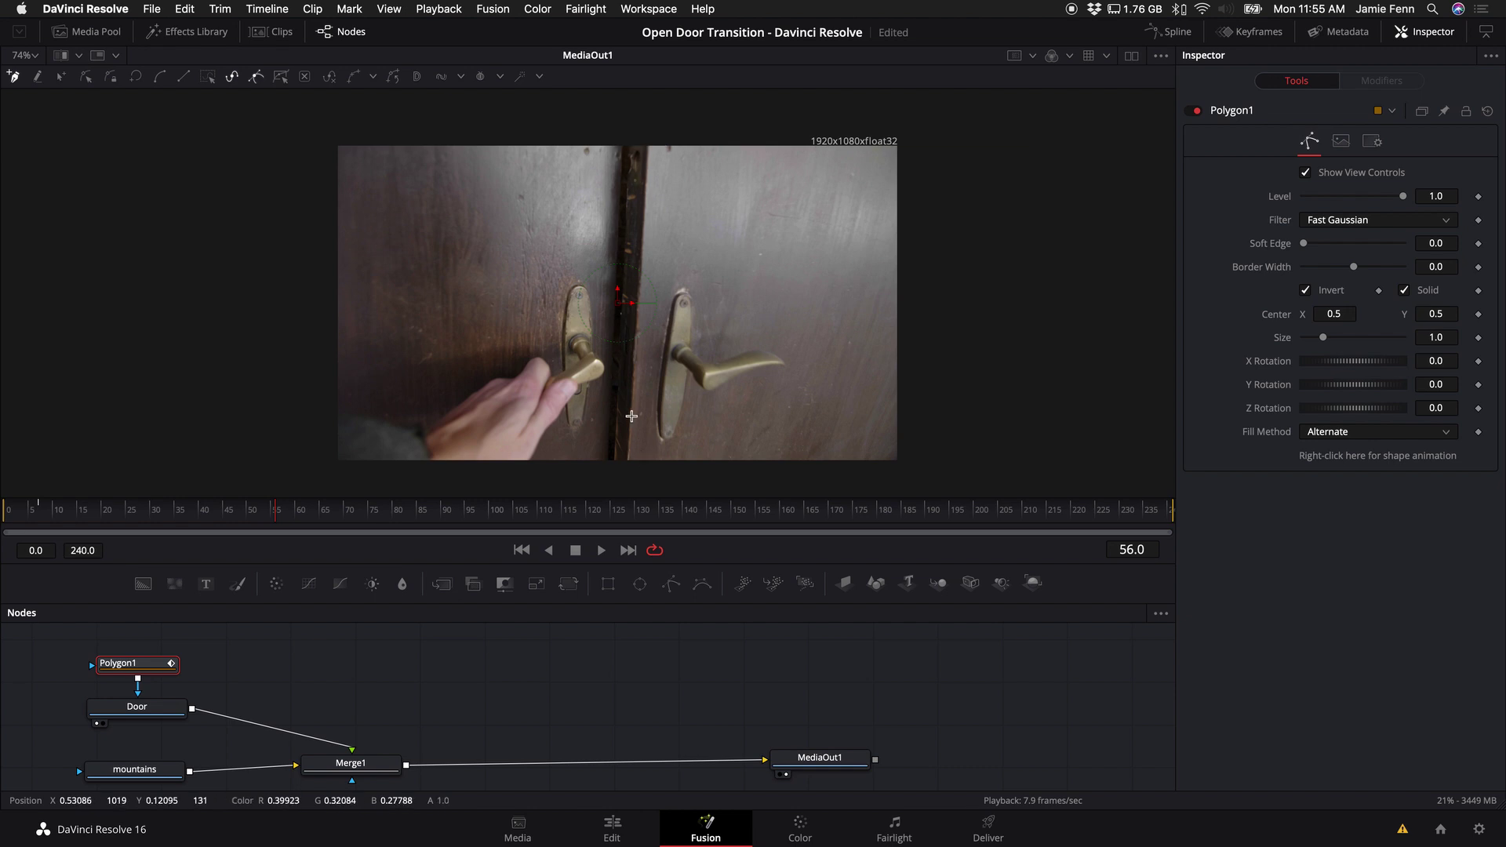
{"action": "key", "text": "Left"}
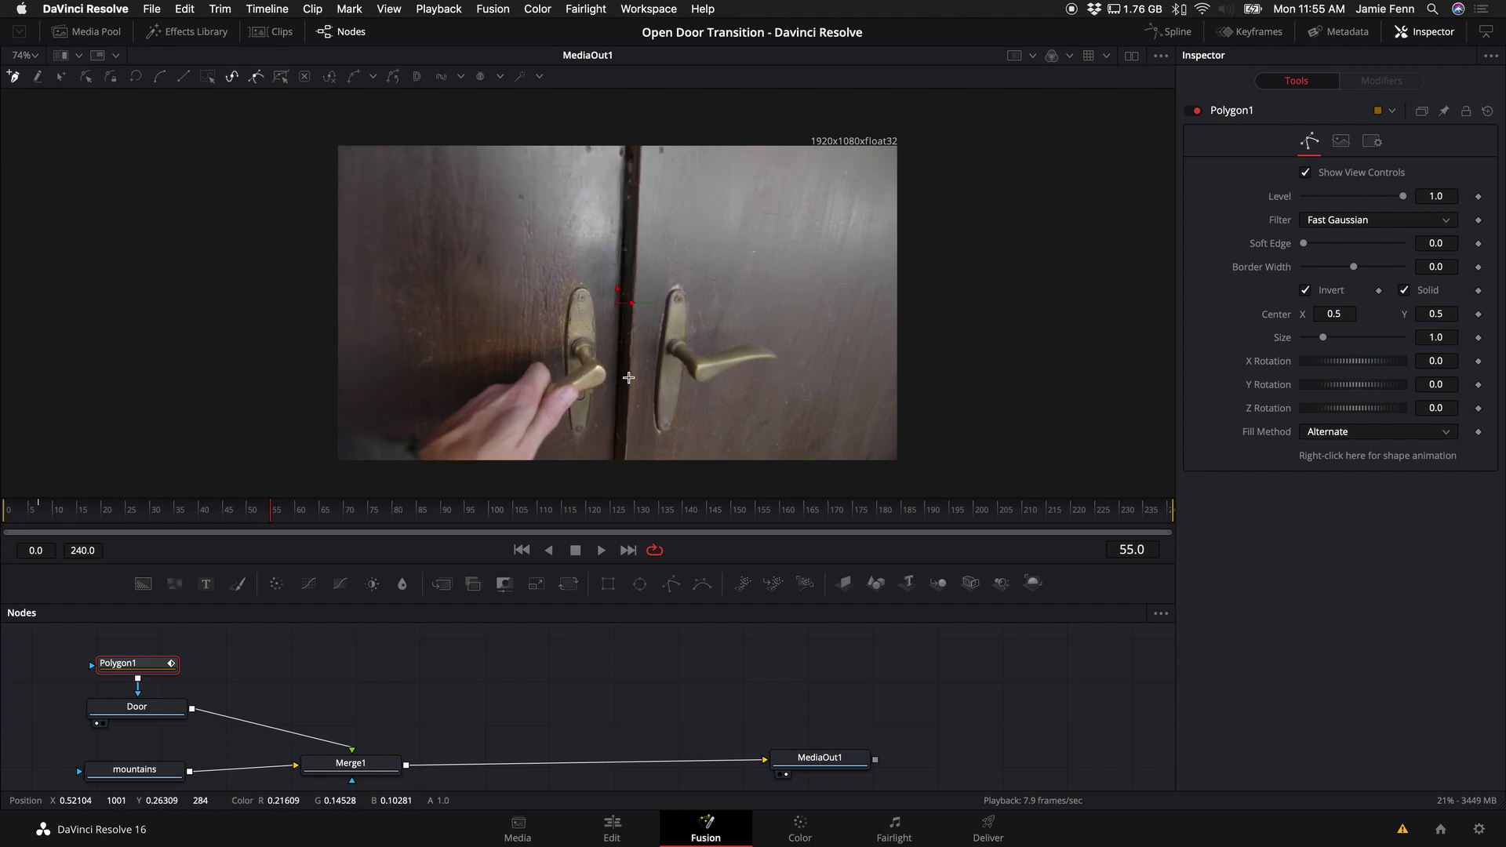
Step: Trace the door gap with polygon points, closing the shape on the first point
{"action": "key", "text": "Right"}
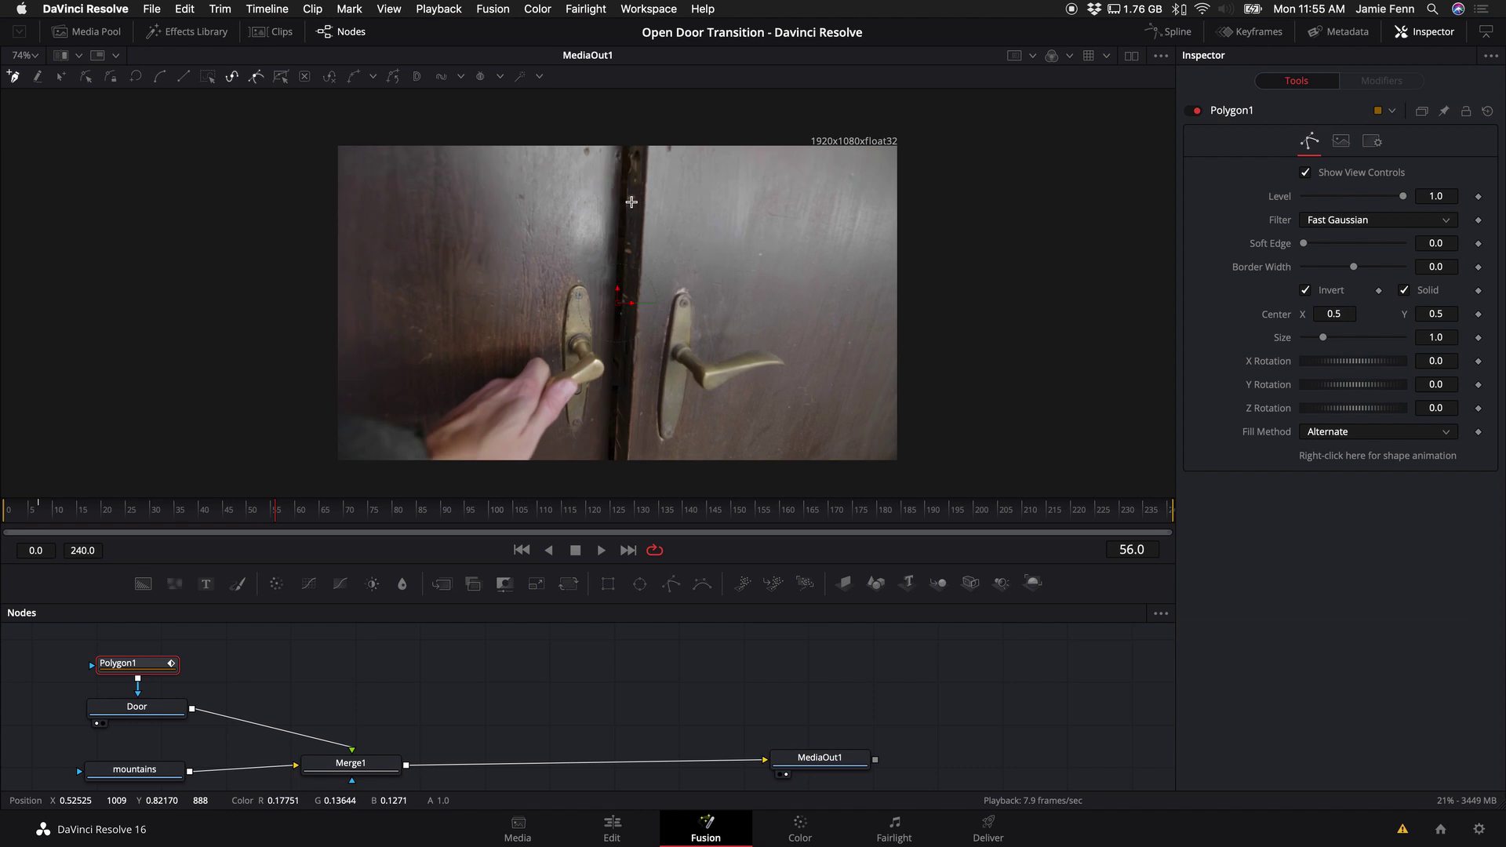
{"action": "scroll", "coordinate": [632, 266], "scroll_direction": "up", "scroll_amount": 5}
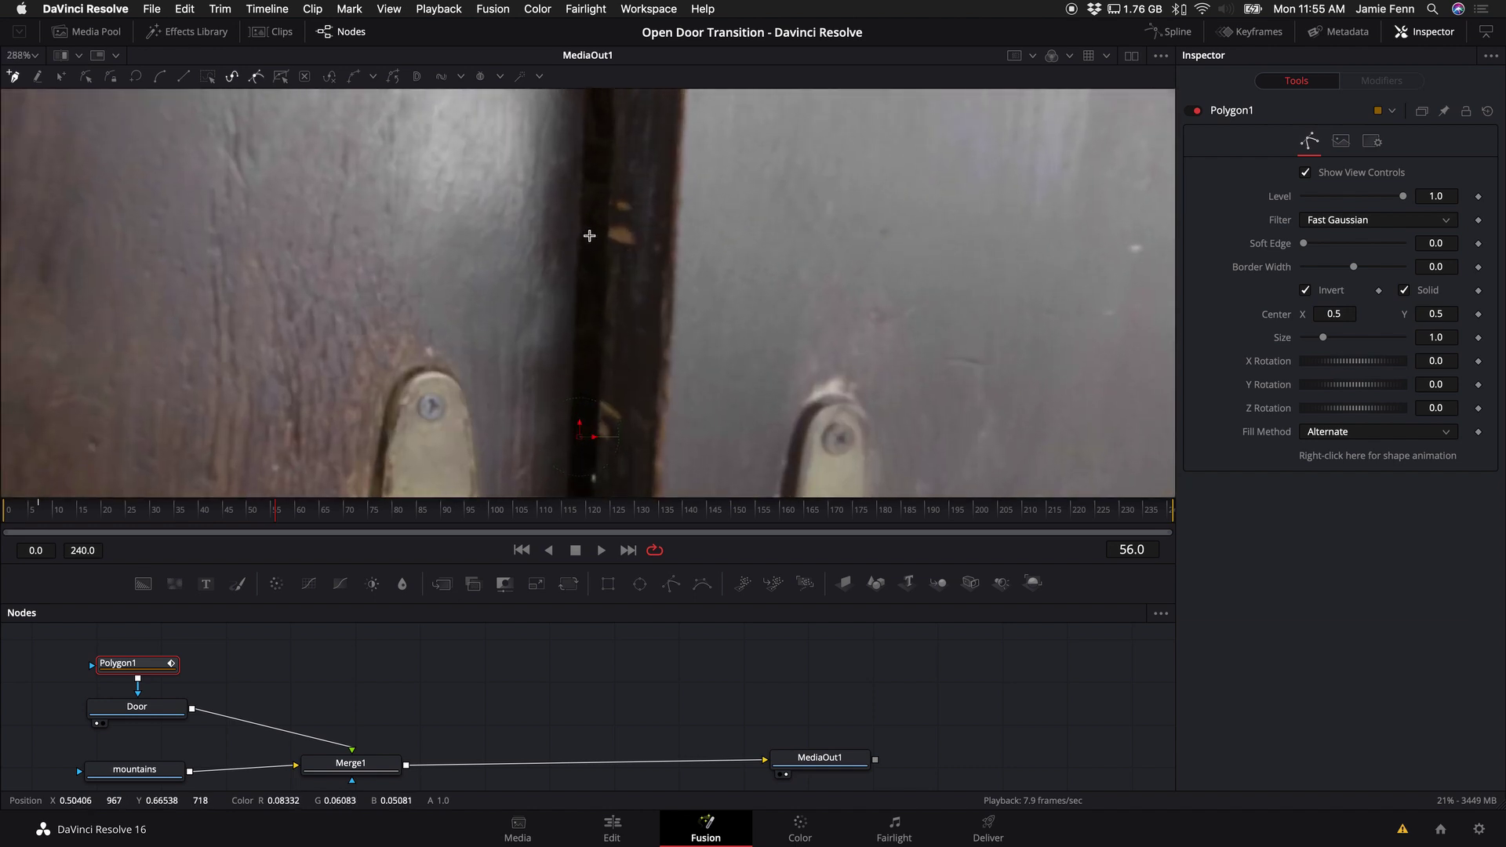
{"action": "scroll", "coordinate": [588, 235], "scroll_direction": "up", "scroll_amount": 6}
{"action": "left_click", "coordinate": [594, 194]}
{"action": "scroll", "coordinate": [620, 259], "scroll_direction": "down", "scroll_amount": 10}
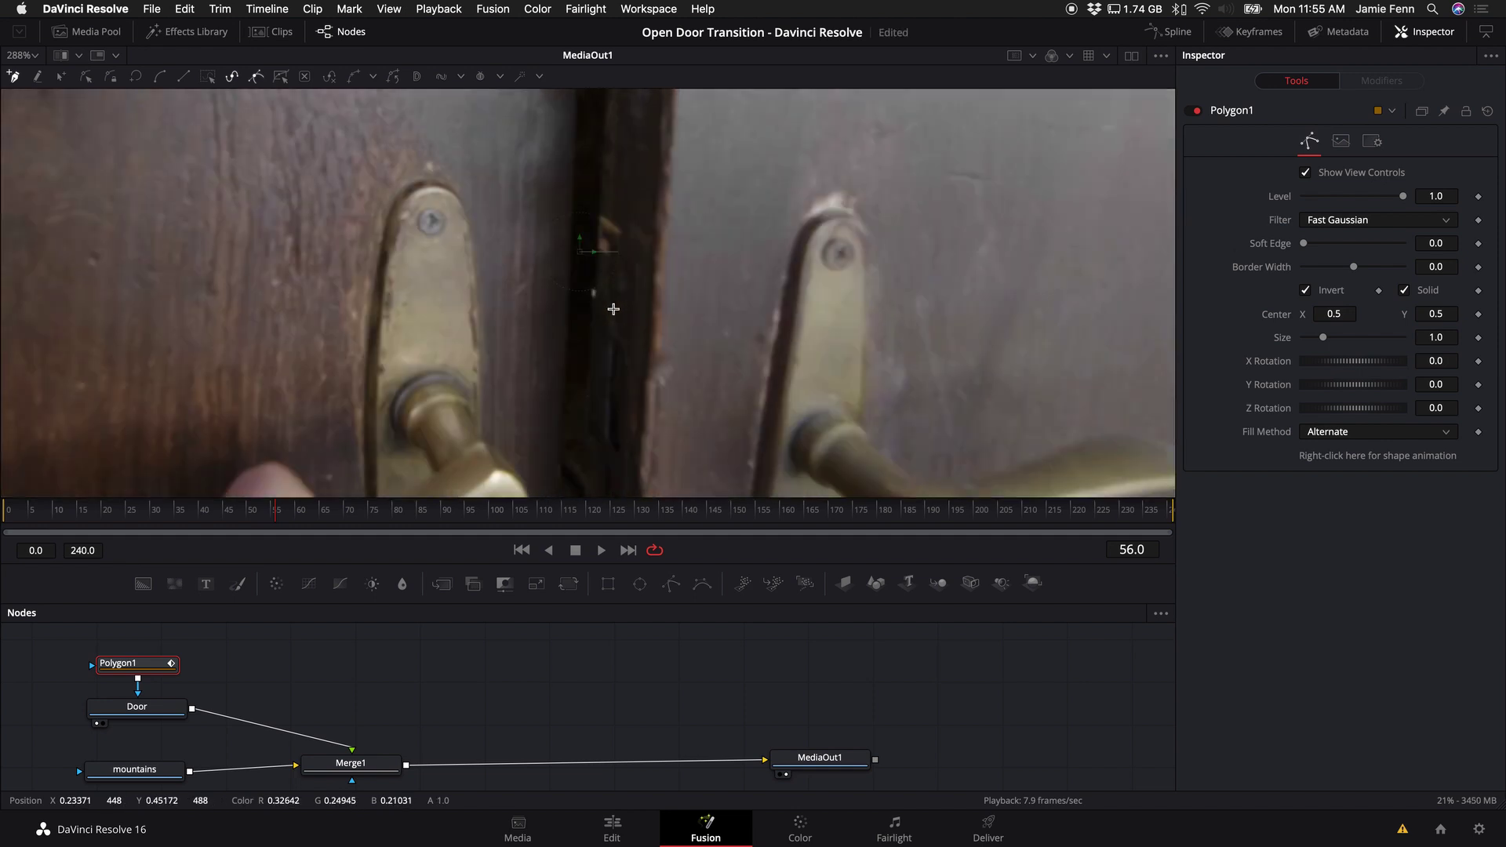
{"action": "left_click", "coordinate": [562, 313]}
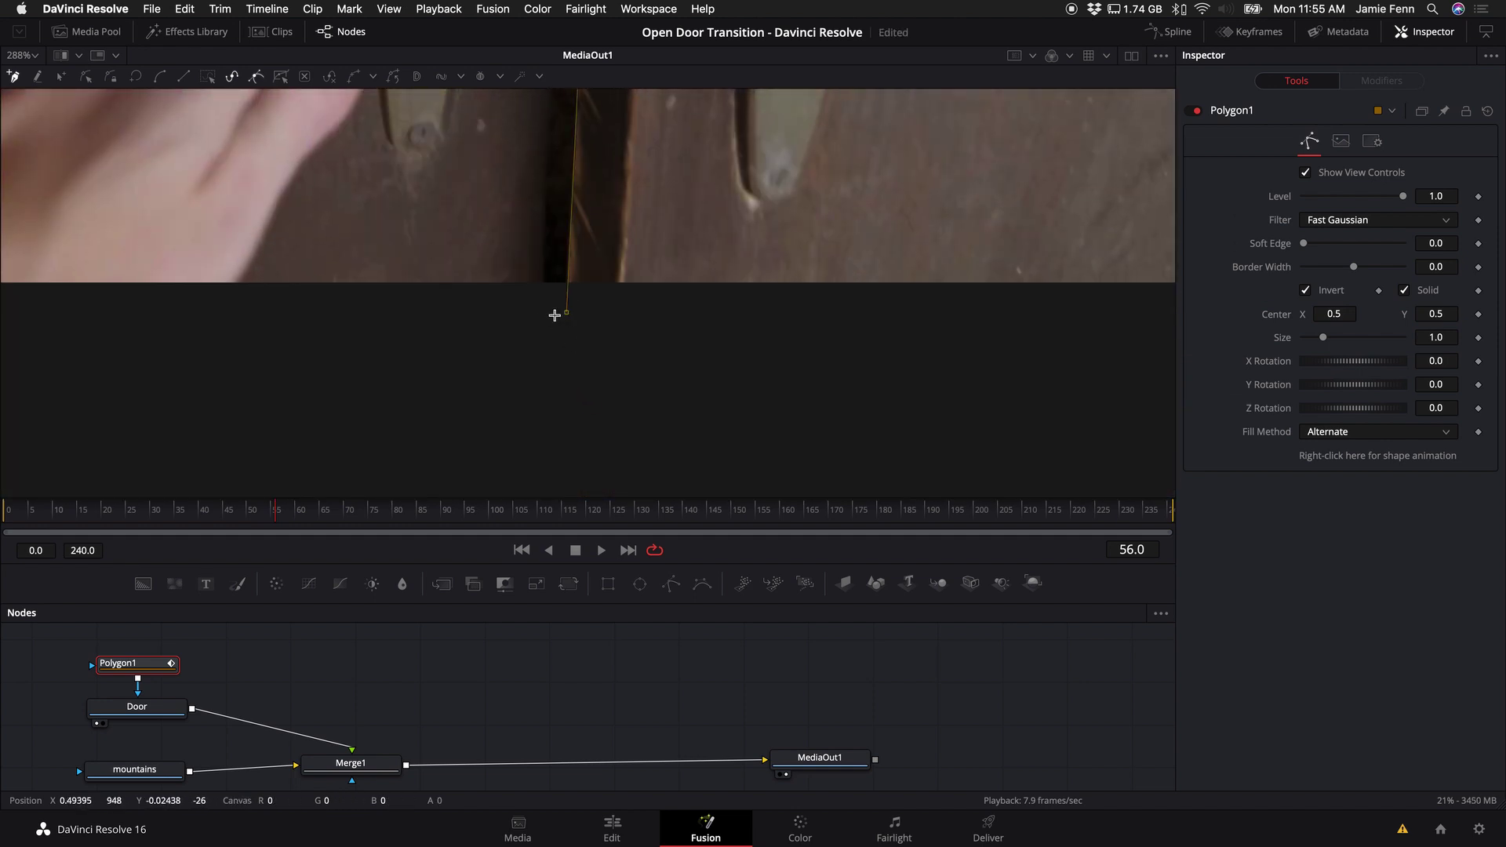
{"action": "scroll", "coordinate": [546, 313], "scroll_direction": "up", "scroll_amount": 5}
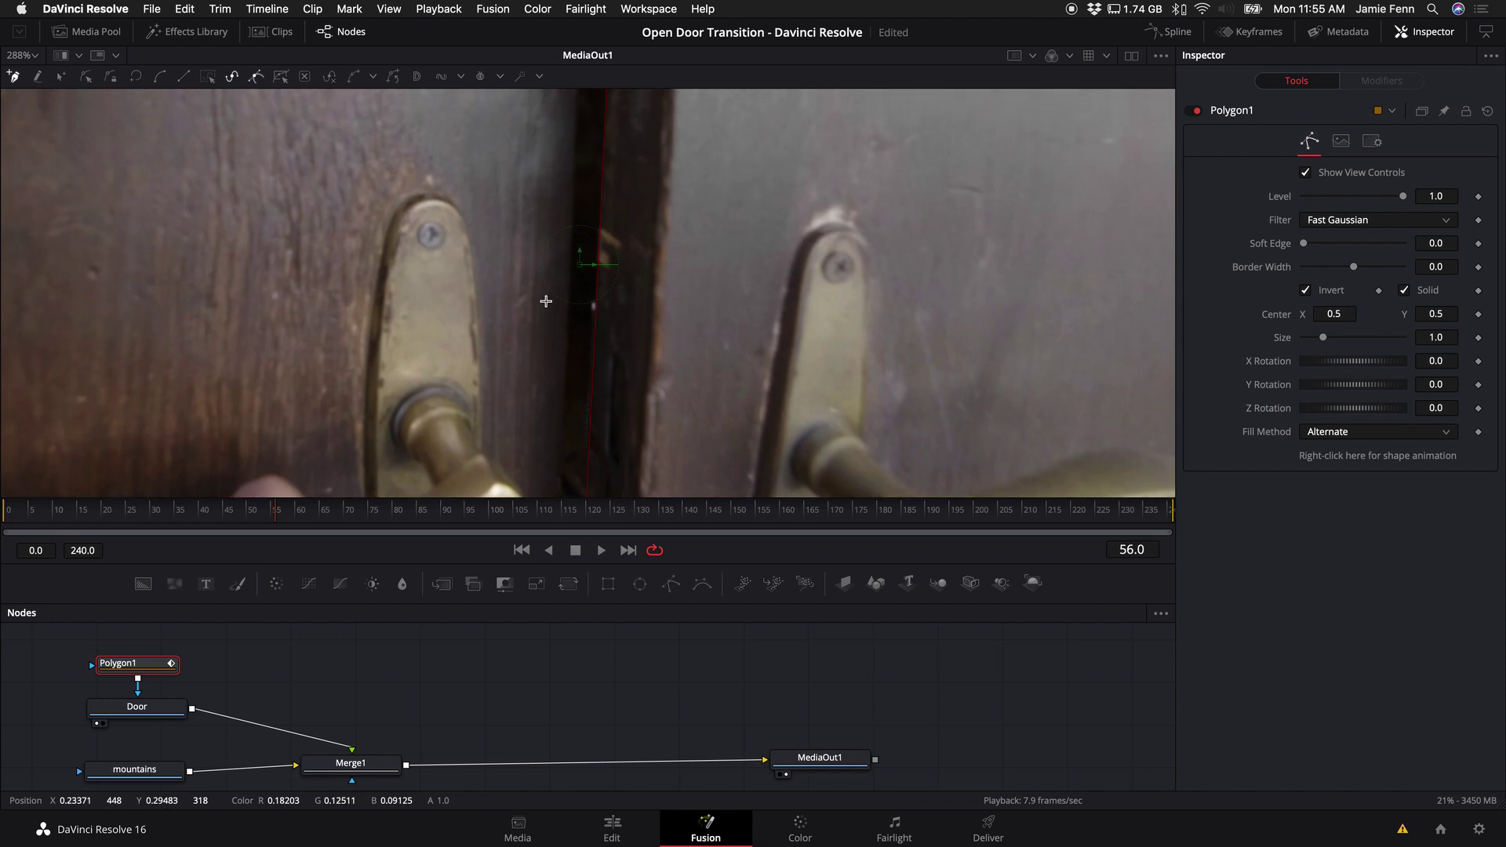
{"action": "scroll", "coordinate": [553, 300], "scroll_direction": "up", "scroll_amount": 5}
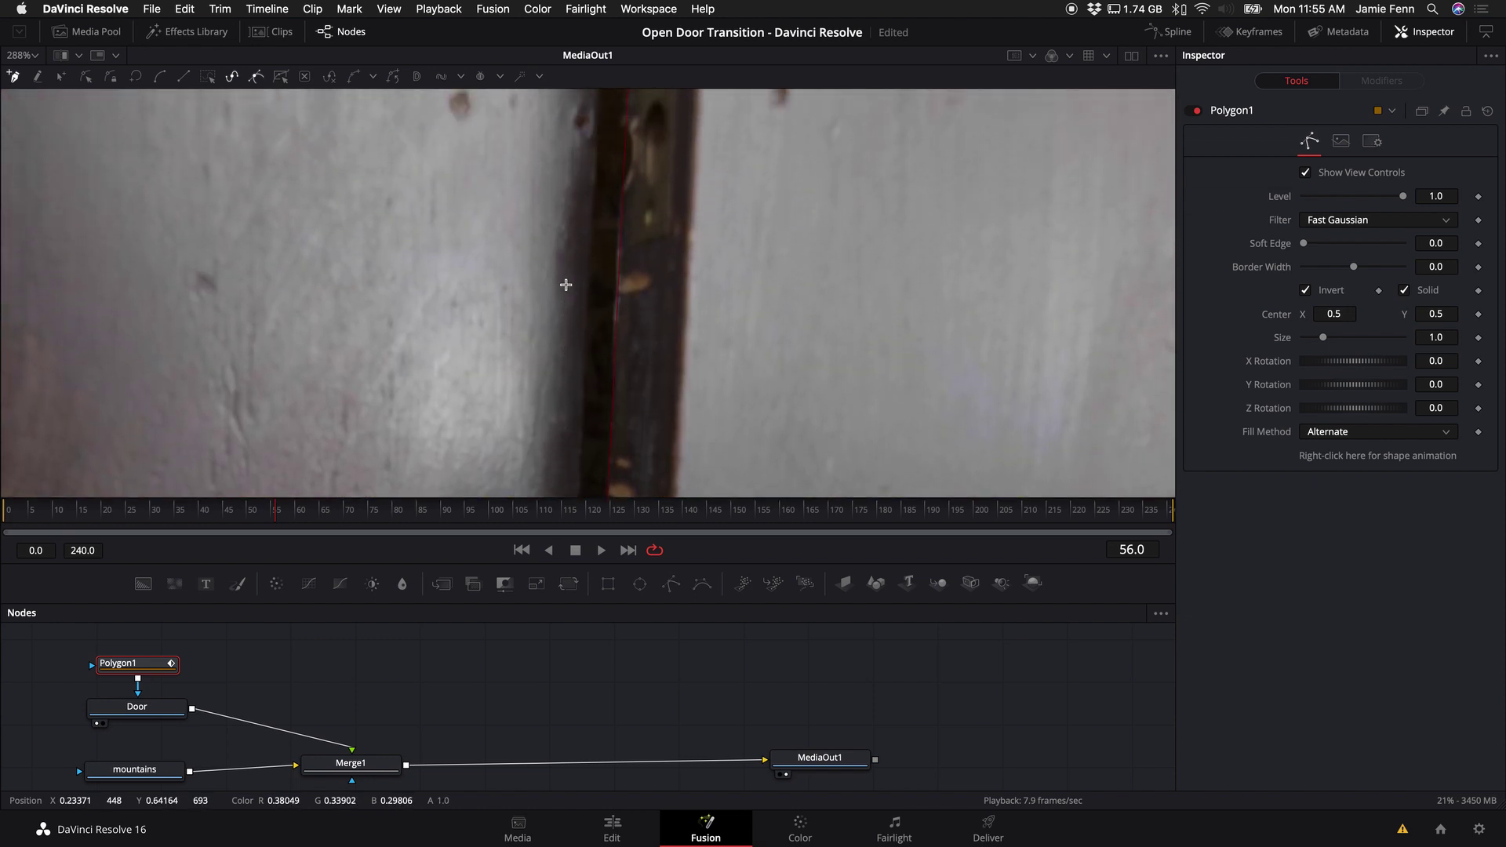
{"action": "left_click", "coordinate": [595, 116]}
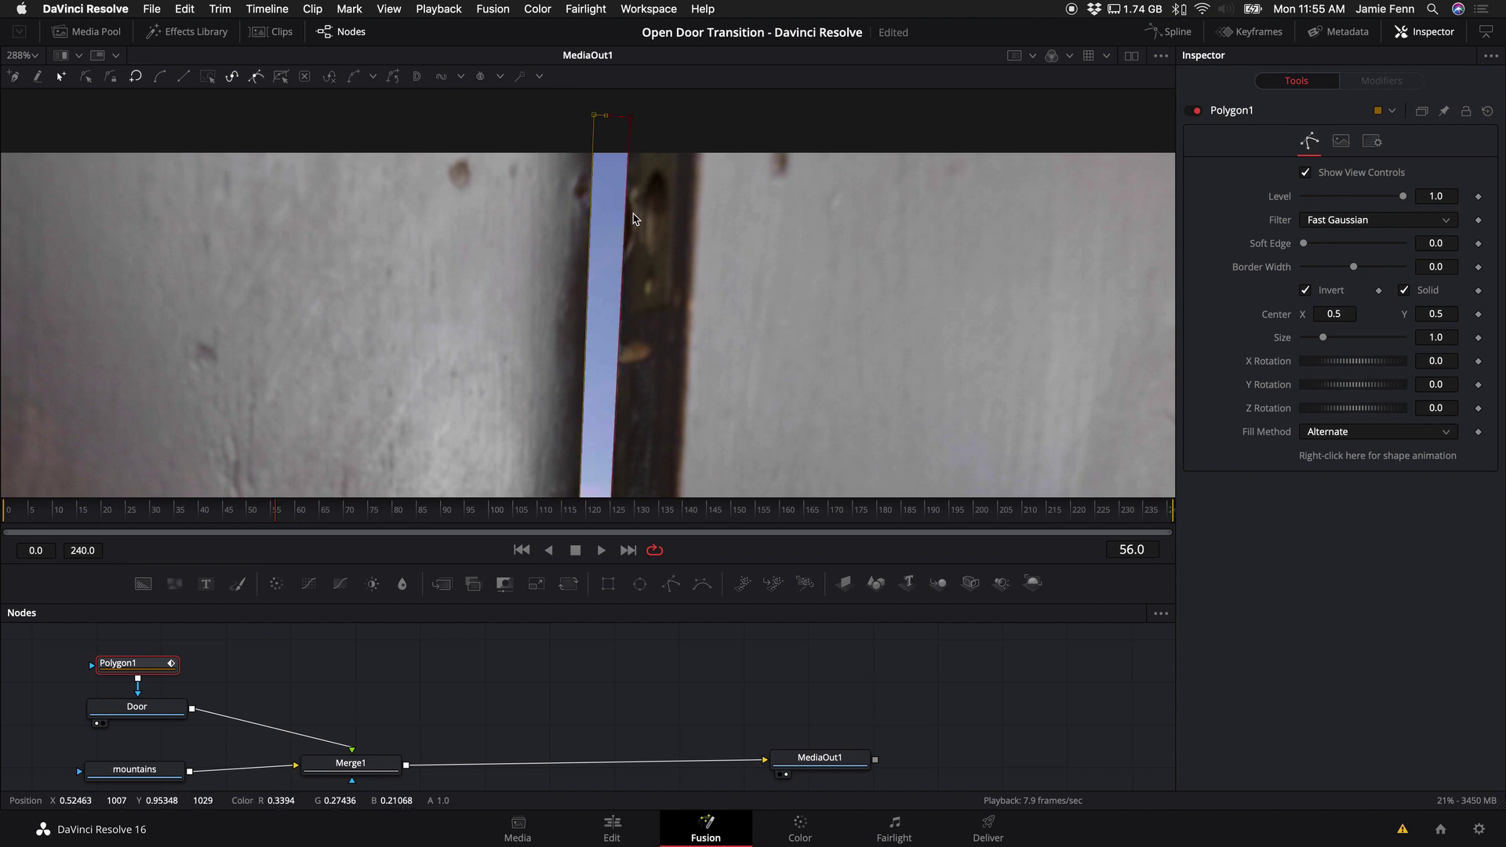
{"action": "scroll", "coordinate": [627, 434], "scroll_direction": "down", "scroll_amount": 5}
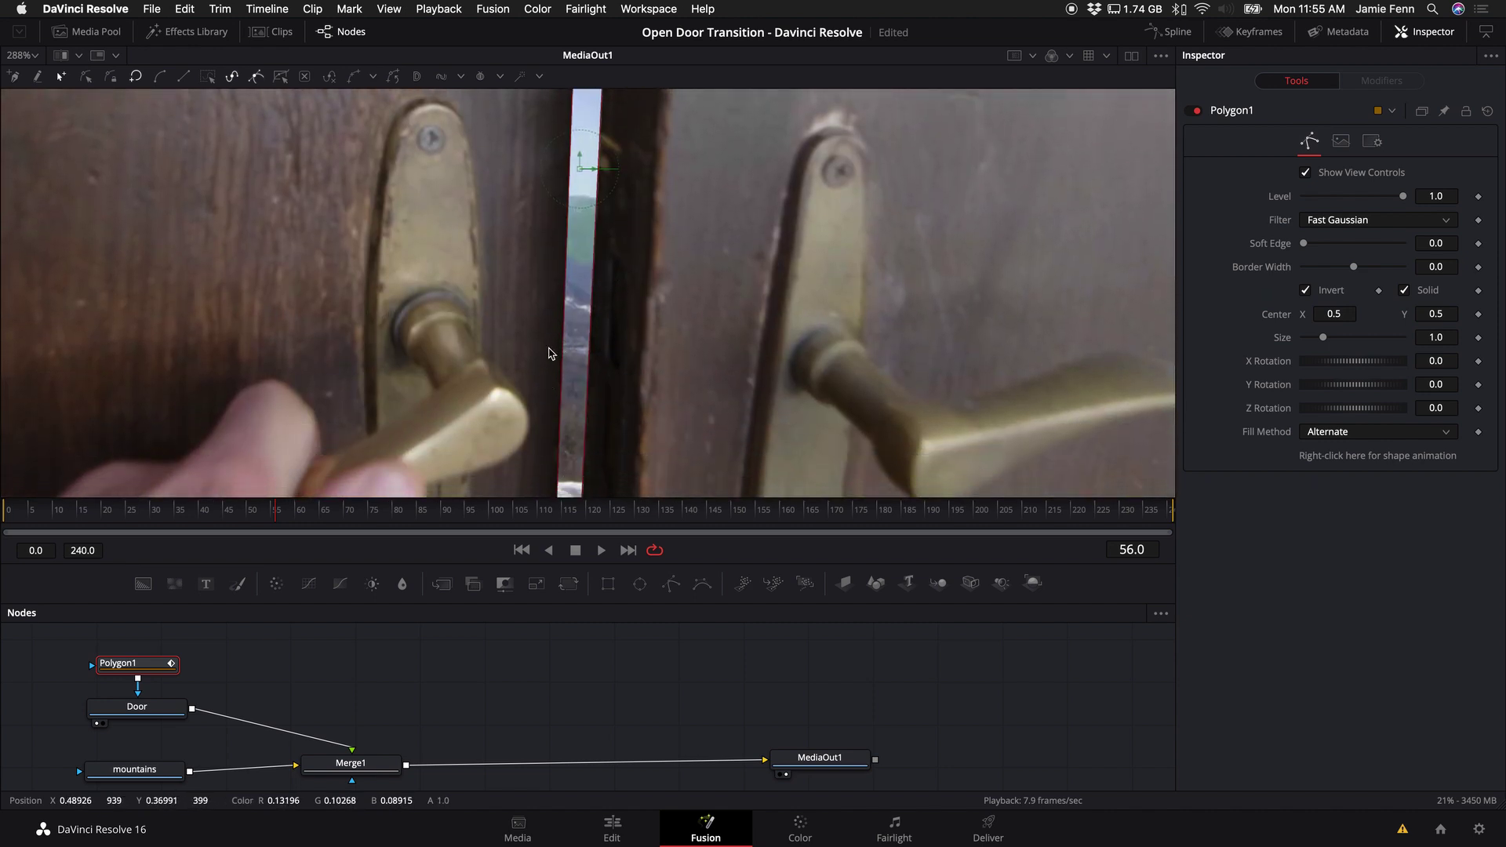
{"action": "scroll", "coordinate": [559, 380], "scroll_direction": "down", "scroll_amount": 5}
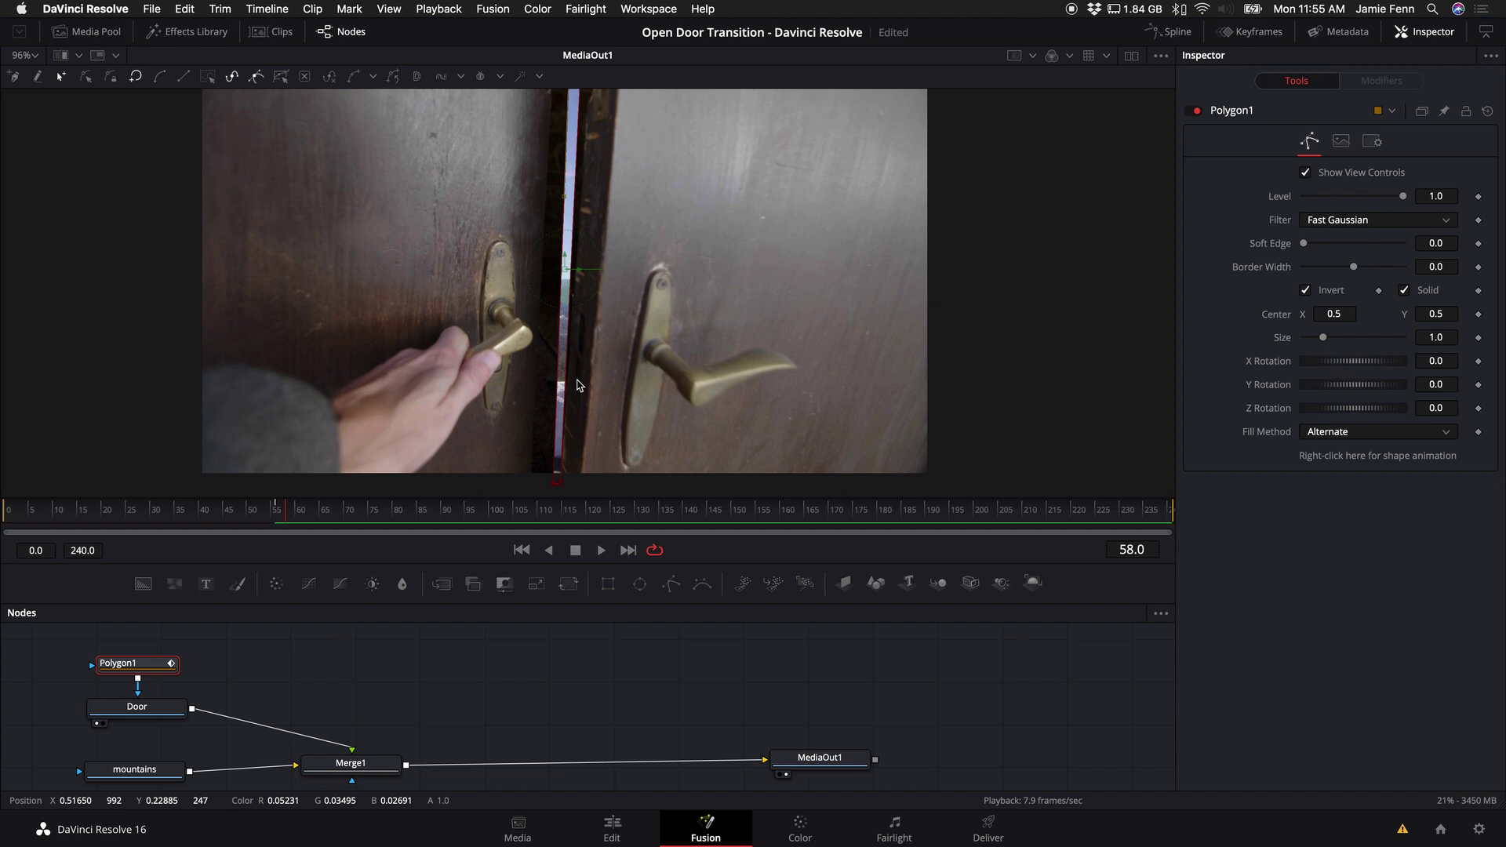
Step: Drag the mask's top corners outward to widen the opening at frame 59
{"action": "scroll", "coordinate": [578, 284], "scroll_direction": "up", "scroll_amount": 5}
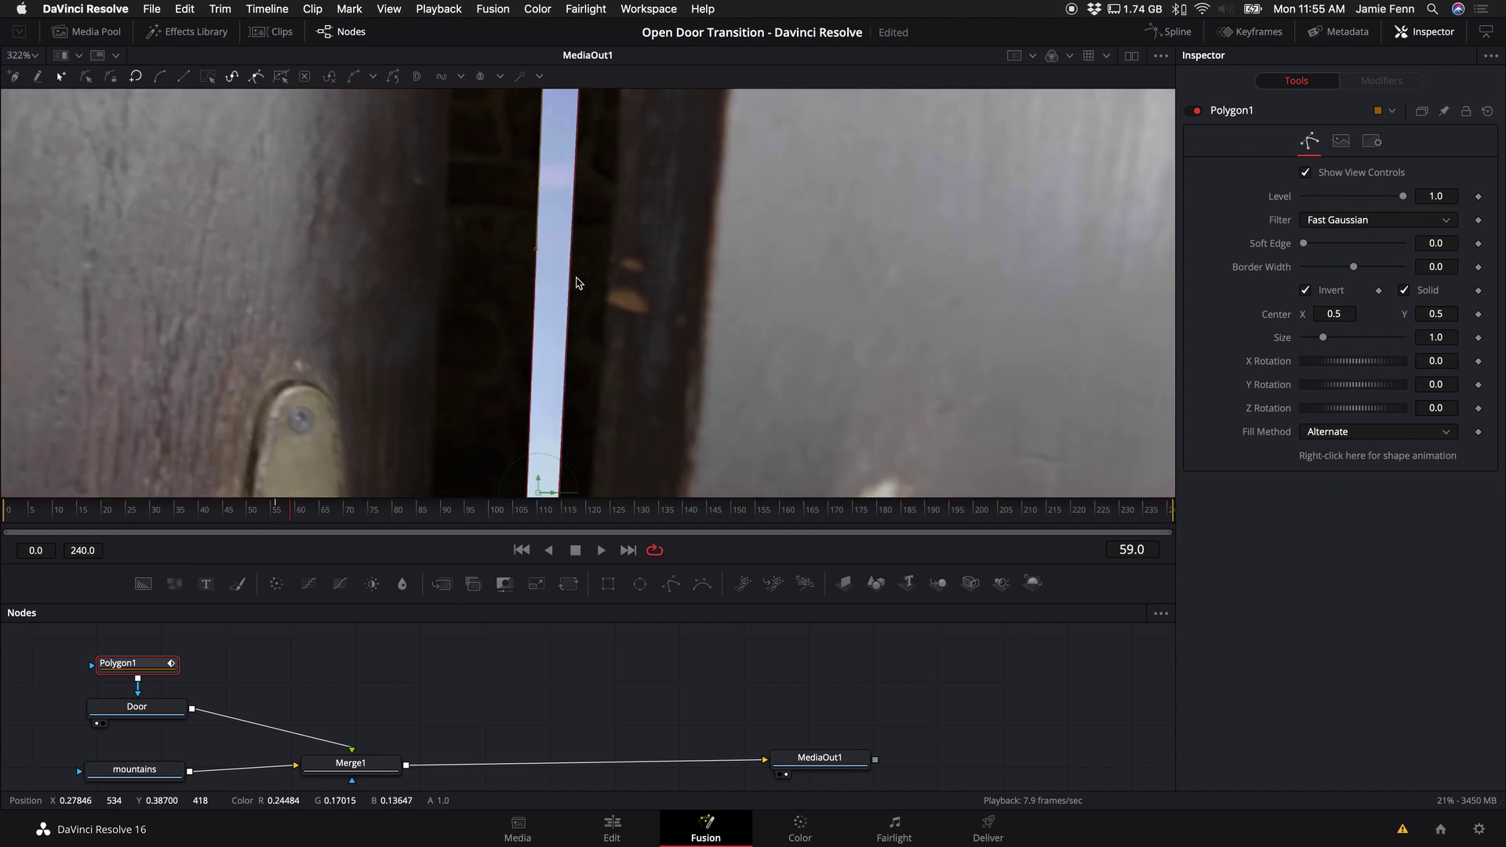
{"action": "left_click_drag", "start_coordinate": [596, 150], "coordinate": [641, 154]}
{"action": "scroll", "coordinate": [563, 444], "scroll_direction": "down", "scroll_amount": 5}
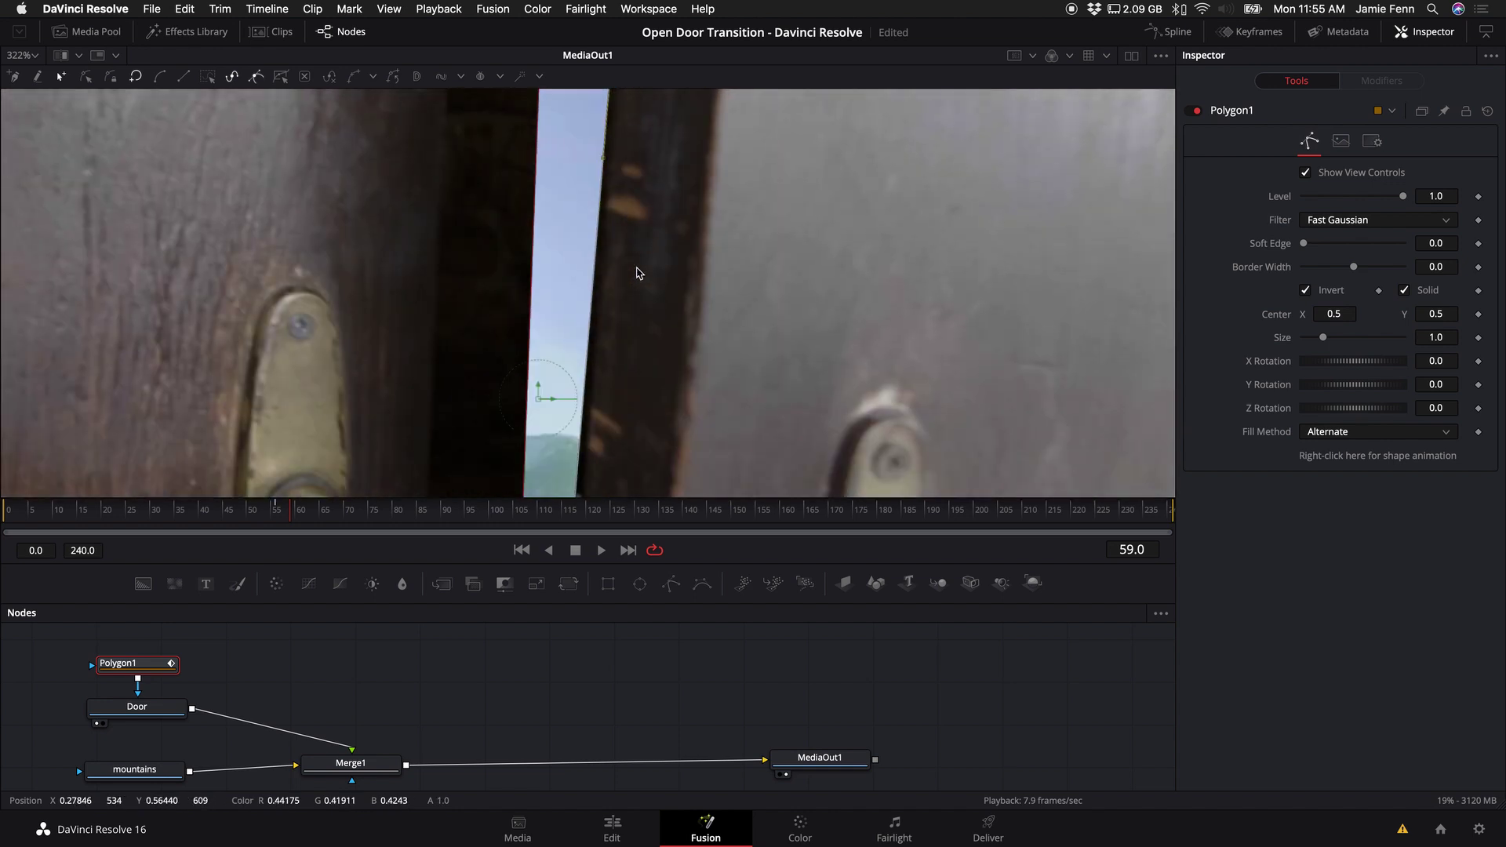
{"action": "scroll", "coordinate": [563, 443], "scroll_direction": "down", "scroll_amount": 4}
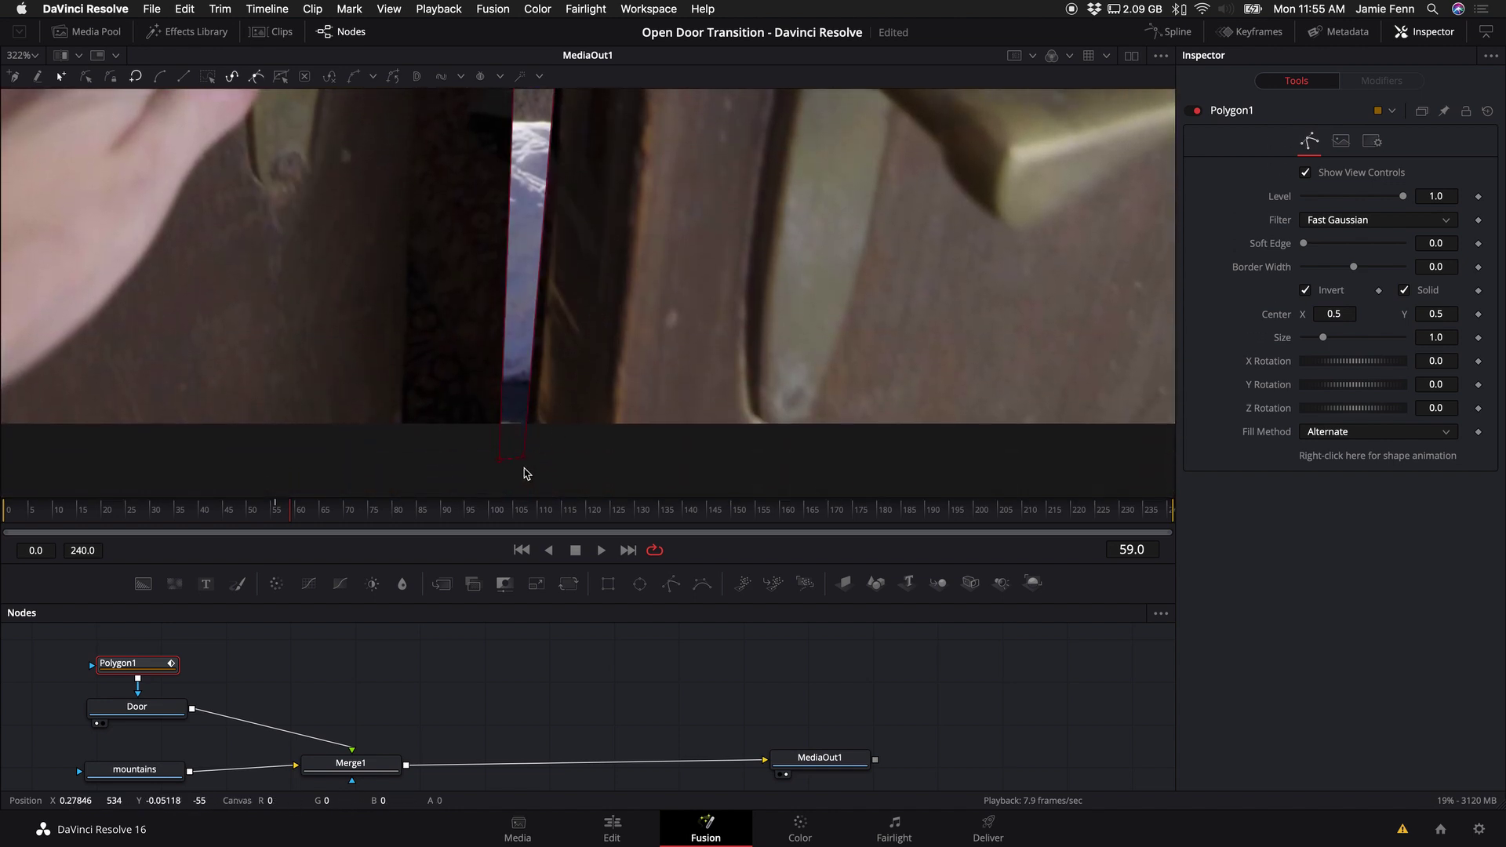
{"action": "scroll", "coordinate": [486, 392], "scroll_direction": "up", "scroll_amount": 8}
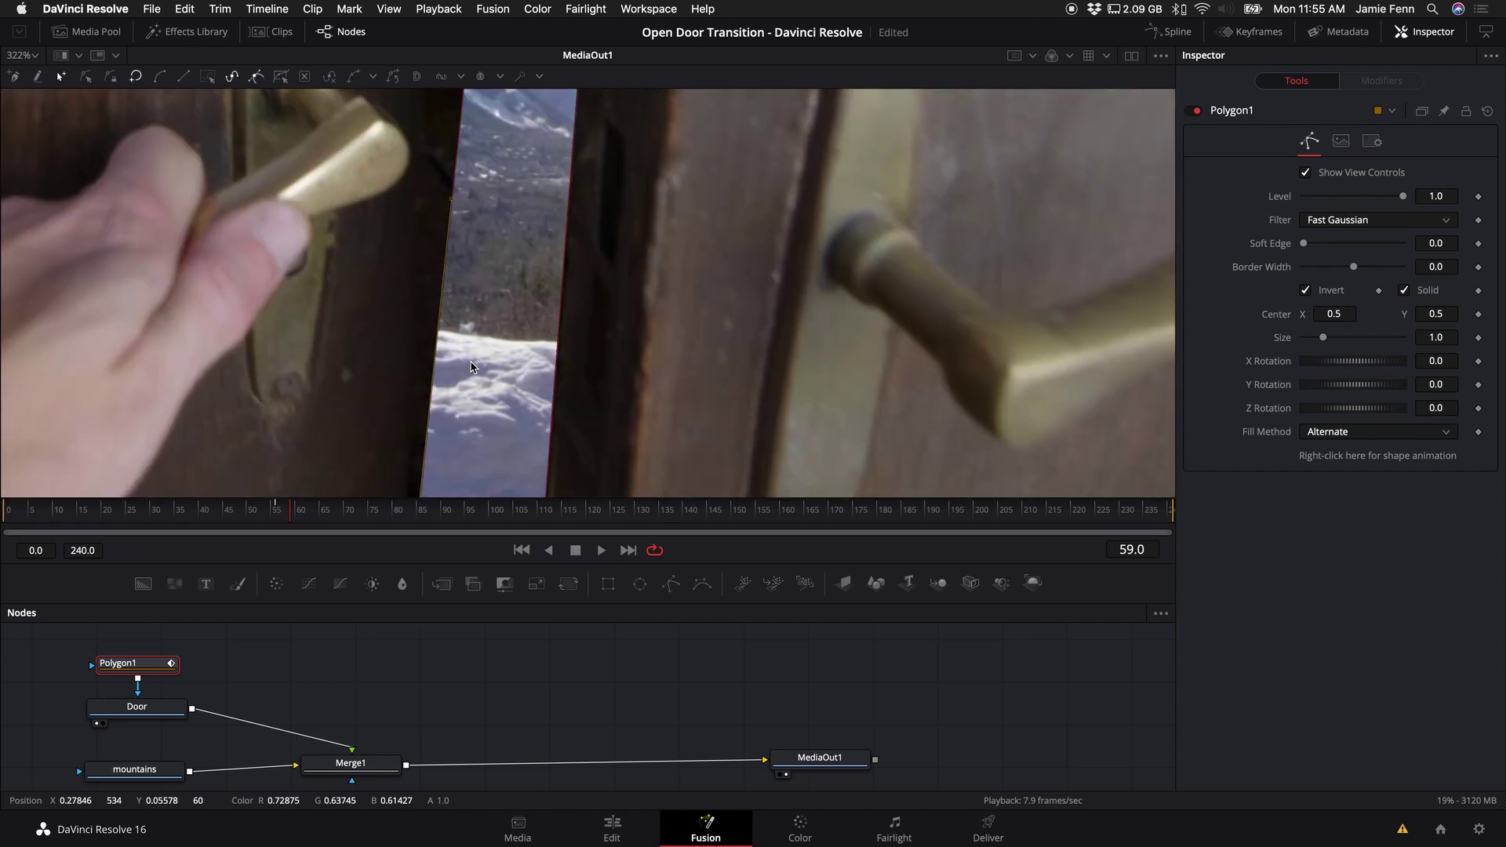
{"action": "scroll", "coordinate": [471, 368], "scroll_direction": "up", "scroll_amount": 3}
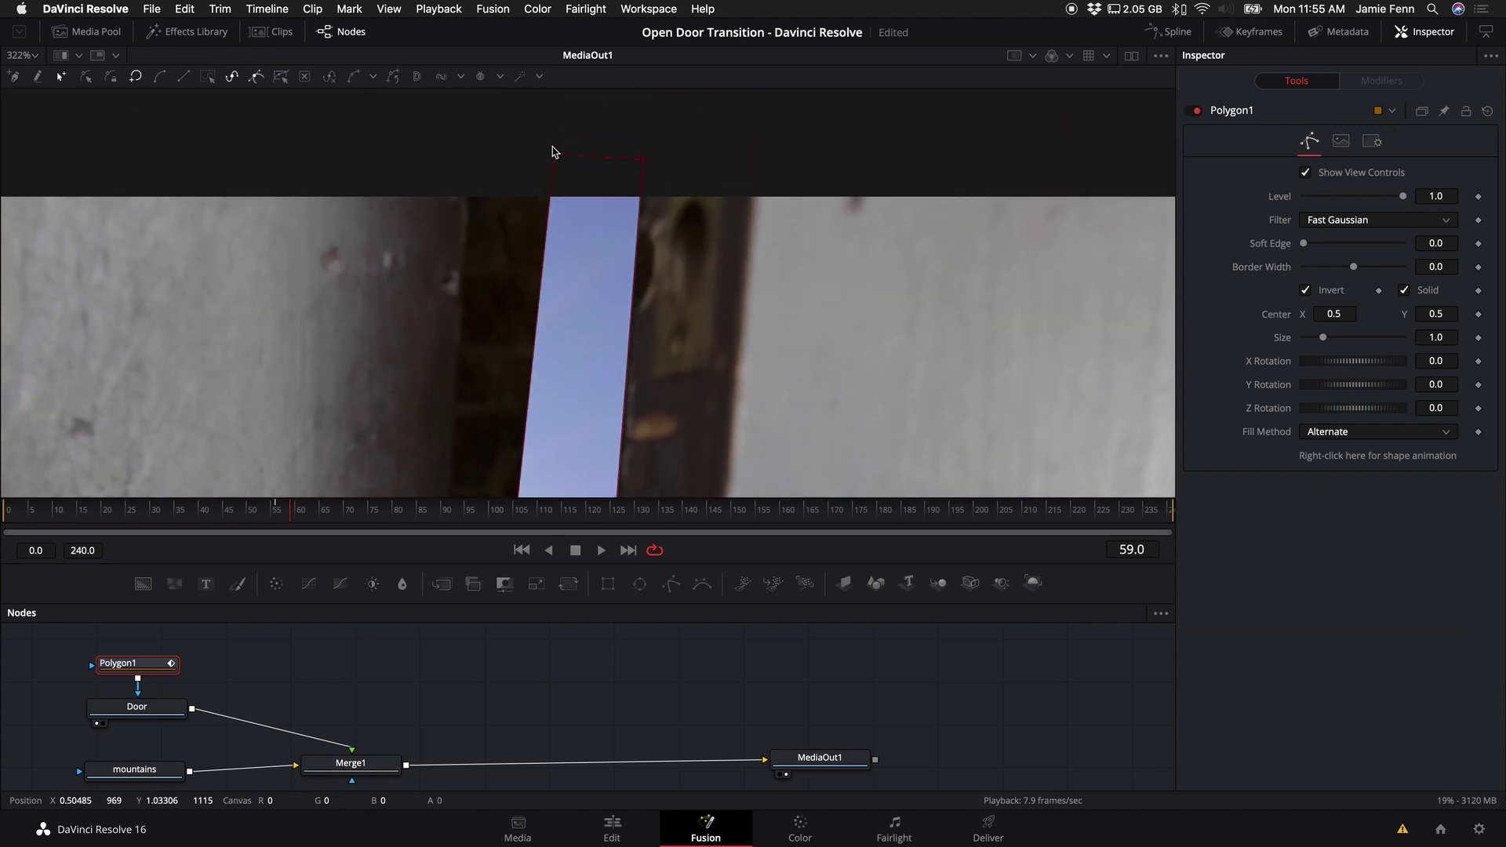
{"action": "left_click_drag", "start_coordinate": [474, 157], "coordinate": [471, 156]}
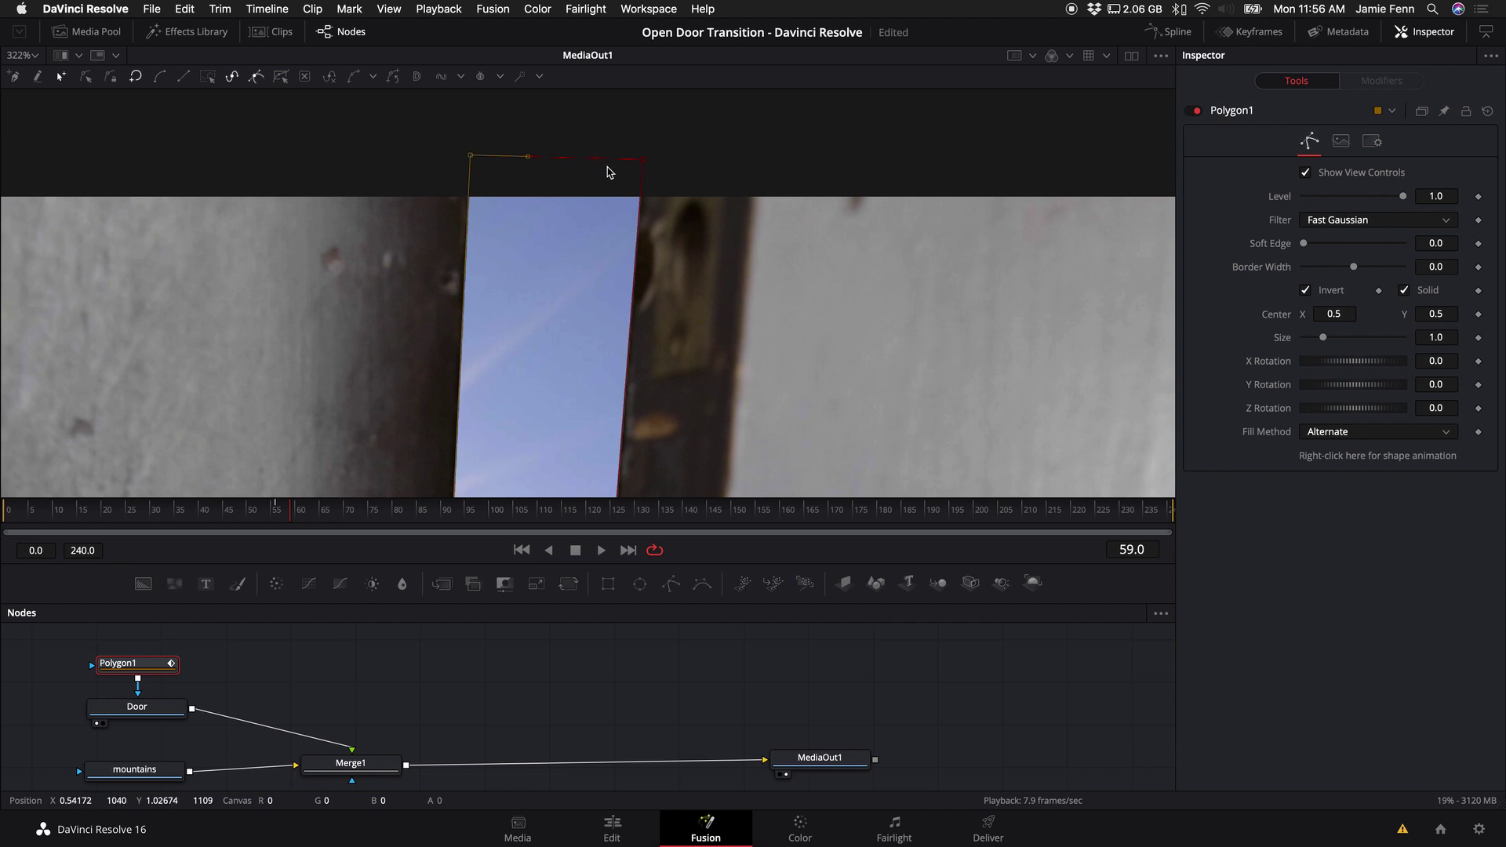
{"action": "scroll", "coordinate": [633, 329], "scroll_direction": "down", "scroll_amount": 5}
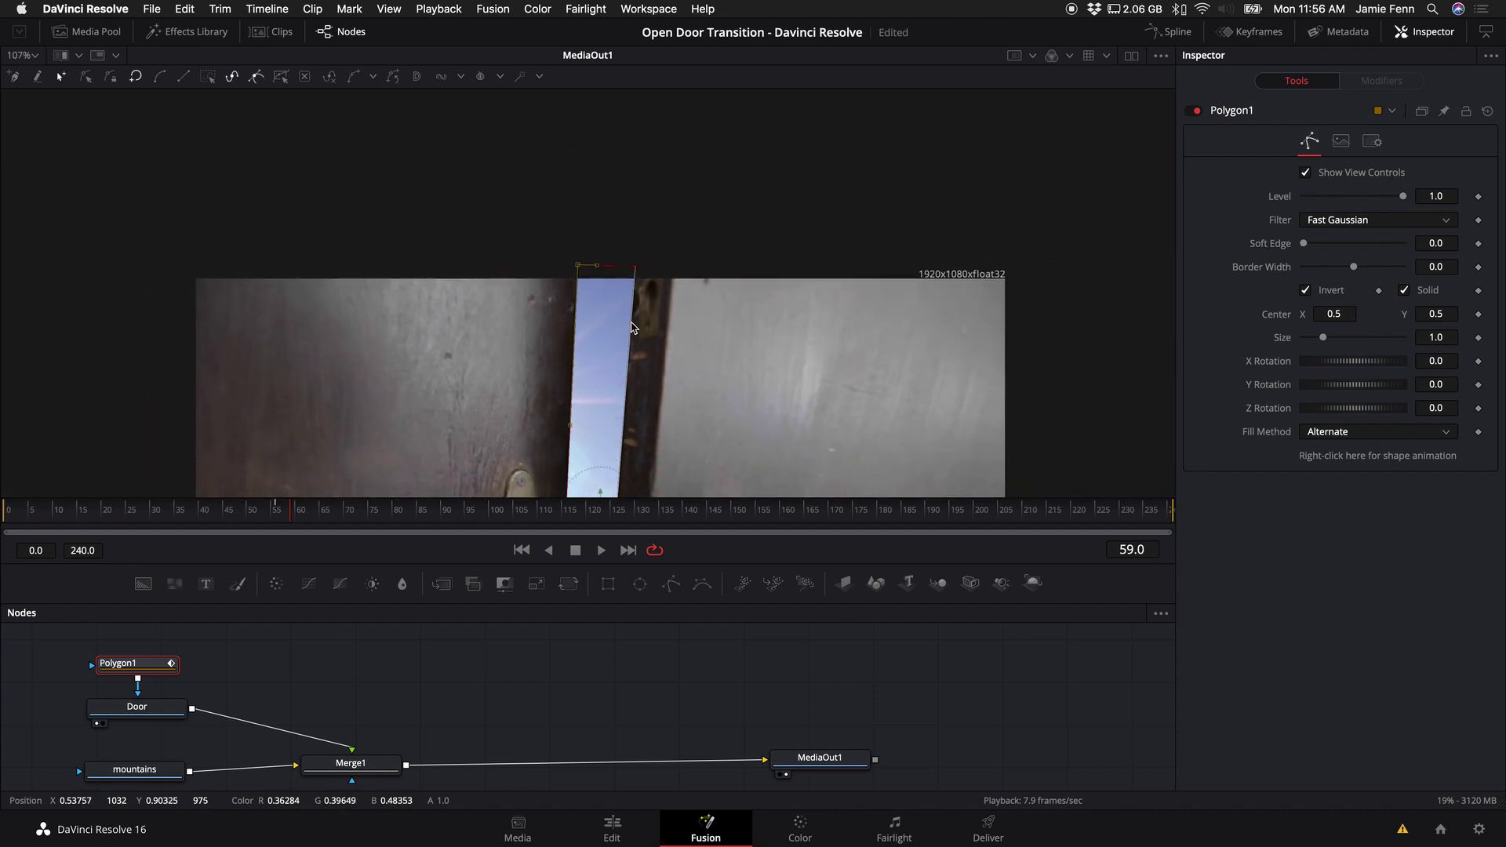
Step: Step between frames 56 and 59 to check the mask against the opening door
{"action": "key", "text": "Left"}
{"action": "key", "text": "Left"}
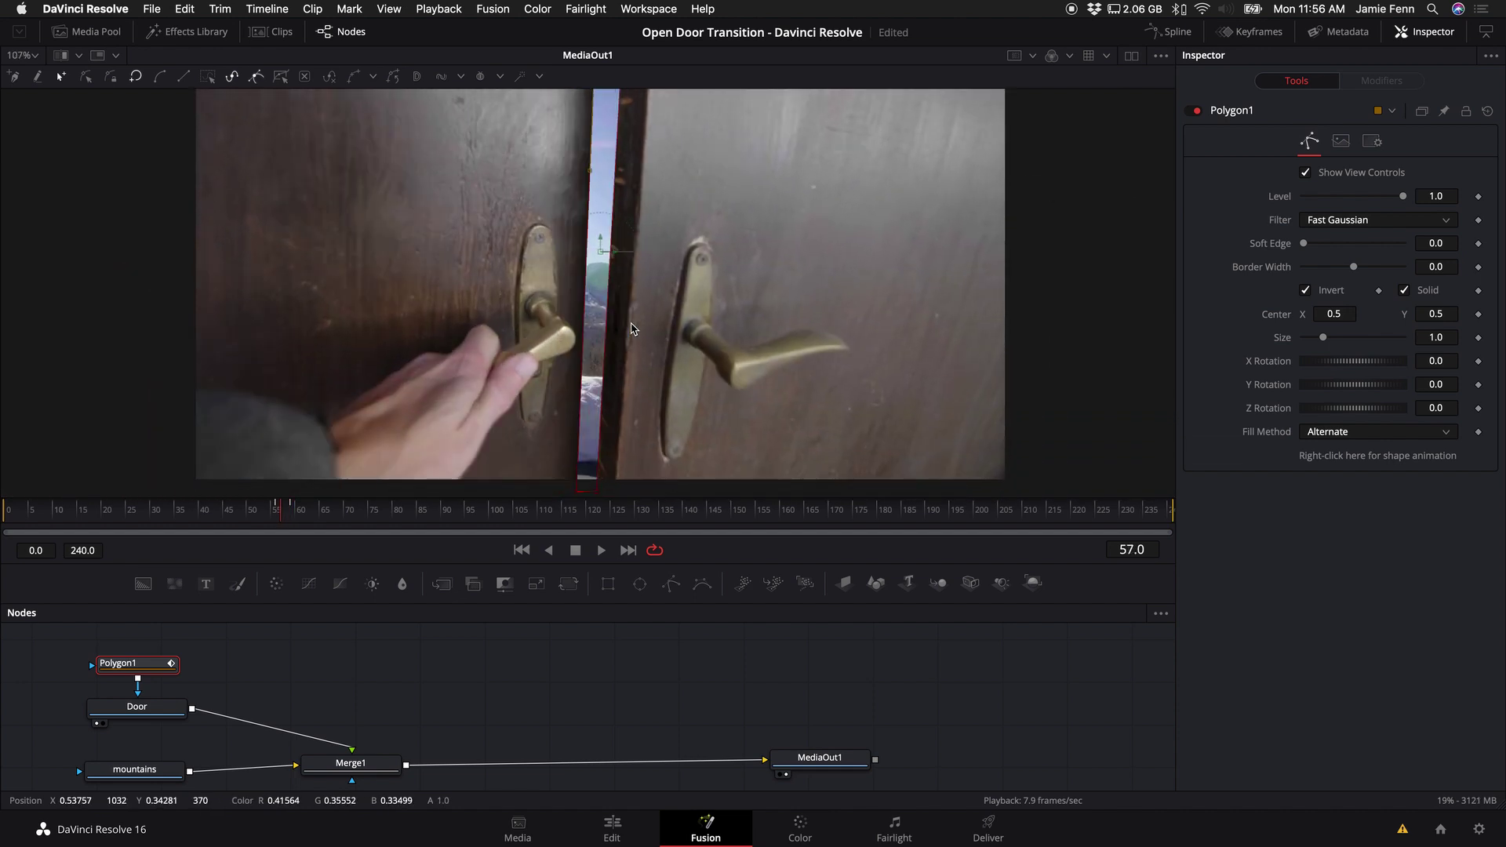
{"action": "key", "text": "Left"}
{"action": "key", "text": "Right"}
{"action": "key", "text": "Right"}
{"action": "key", "text": "Right"}
{"action": "key", "text": "Left"}
{"action": "key", "text": "Left"}
{"action": "key", "text": "Right"}
{"action": "key", "text": "Right"}
{"action": "key", "text": "Right"}
{"action": "key", "text": "Left"}
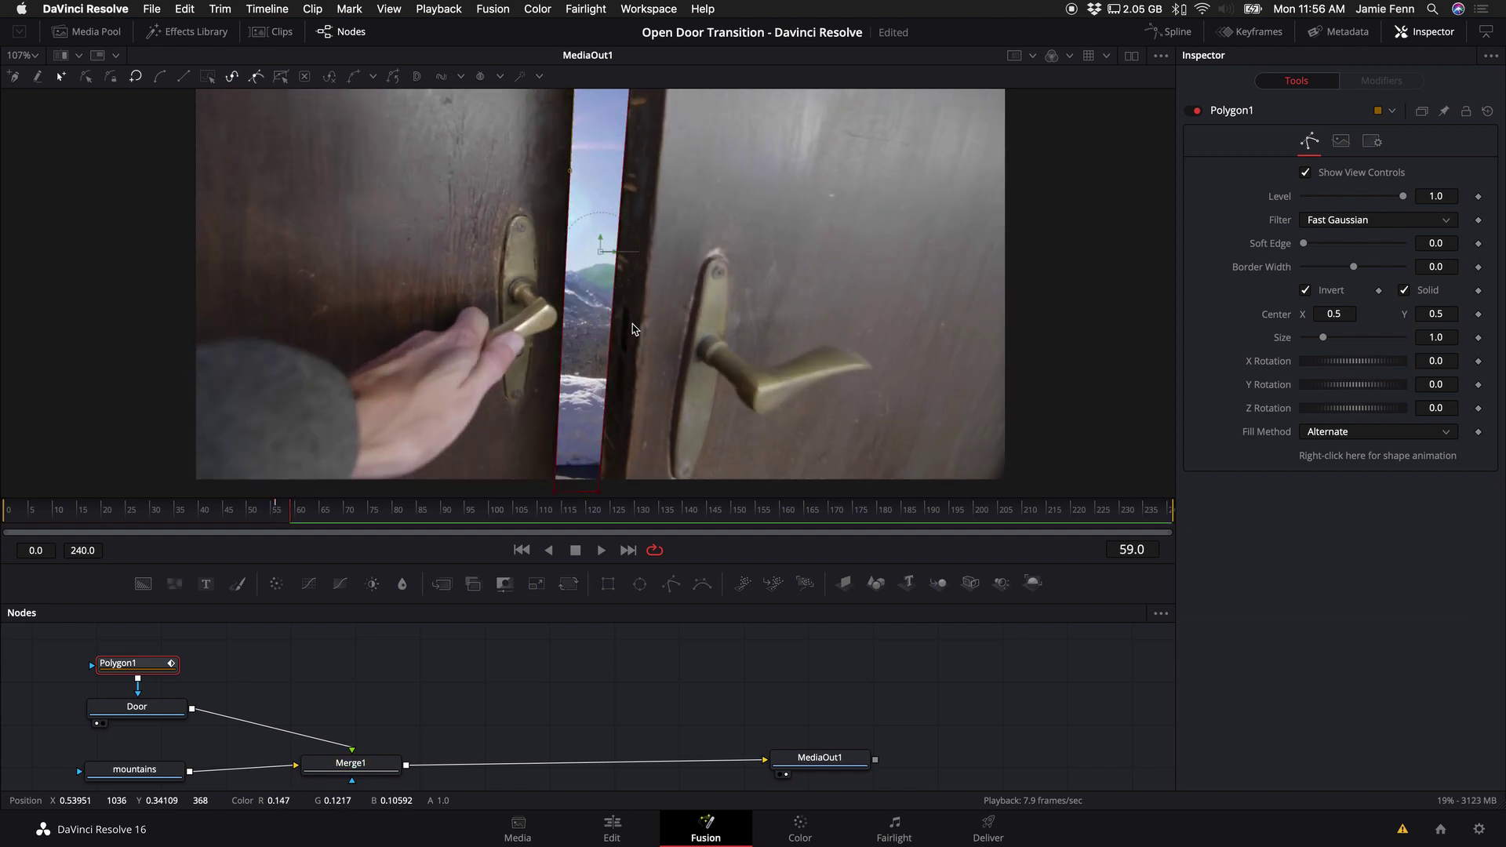
{"action": "key", "text": "Left"}
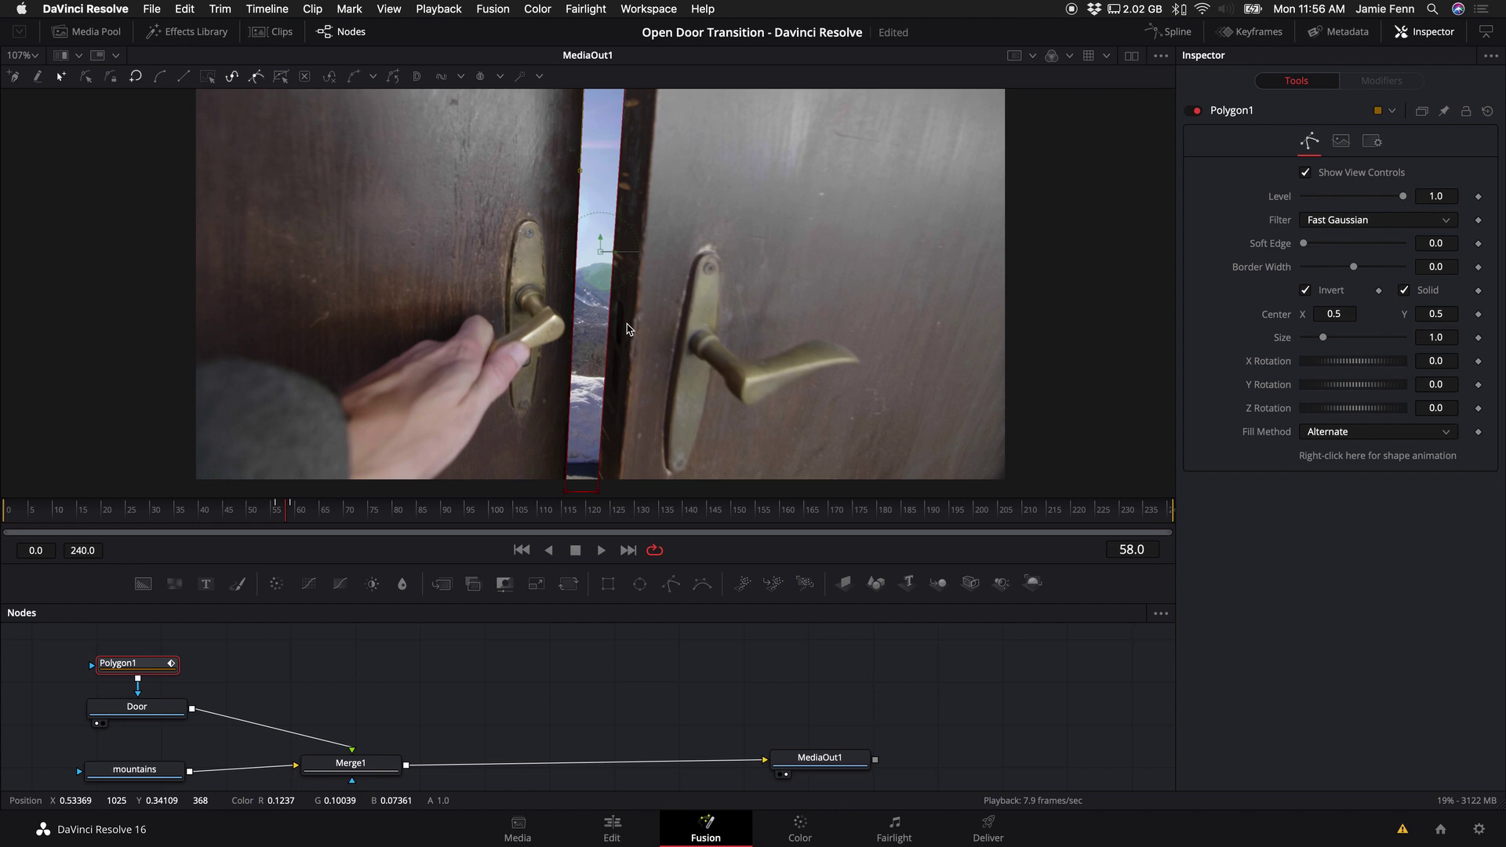
Step: At frame 62, zoom into the door gap and move the mask's left edge onto the door edge
{"action": "key", "text": "Right"}
{"action": "key", "text": "Right"}
{"action": "key", "text": "Right"}
{"action": "key", "text": "Right"}
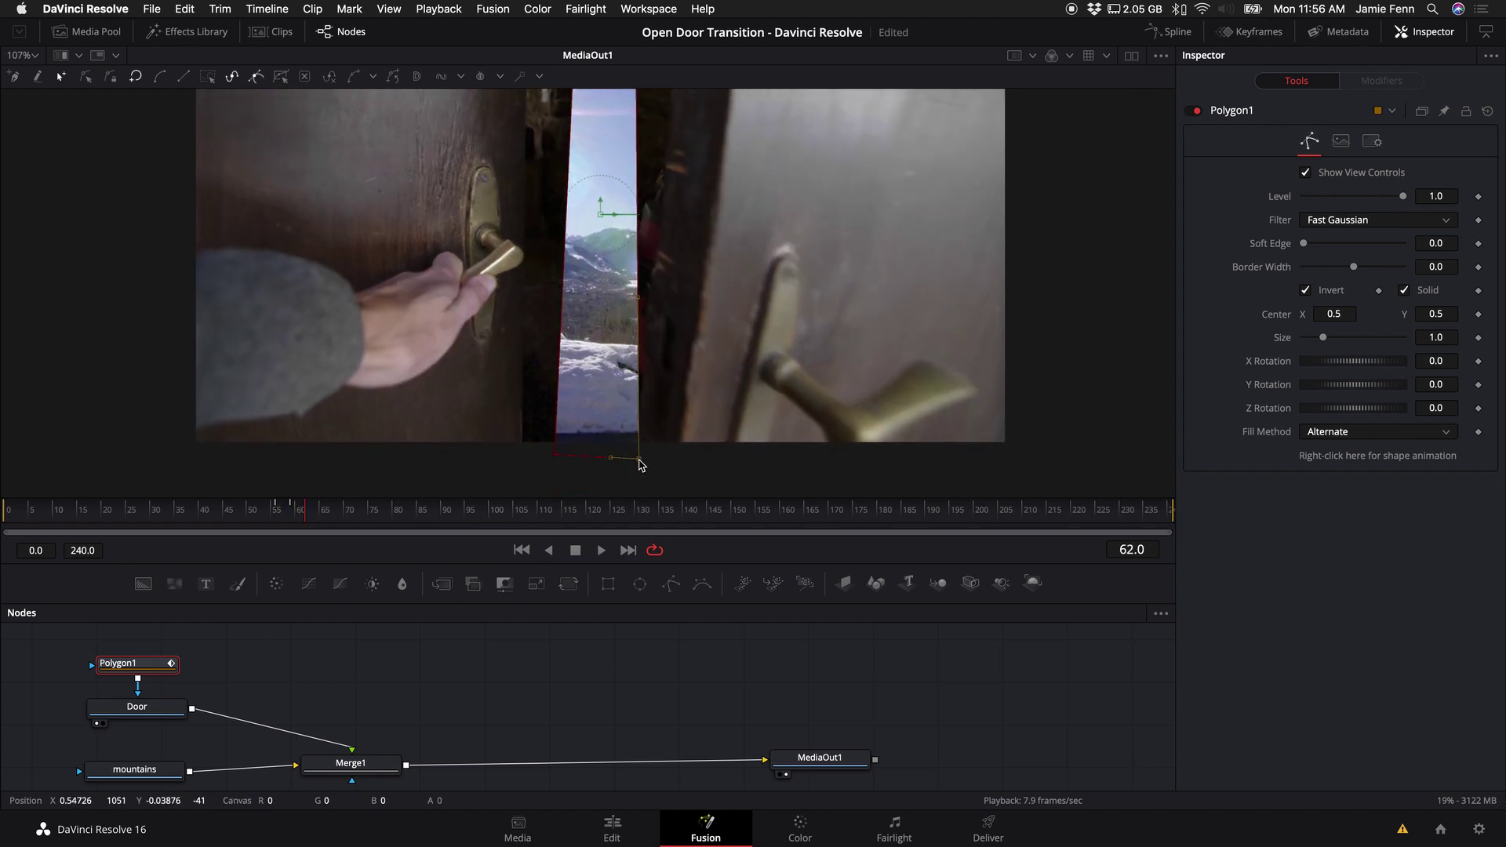
{"action": "scroll", "coordinate": [528, 202], "scroll_direction": "up", "scroll_amount": 10}
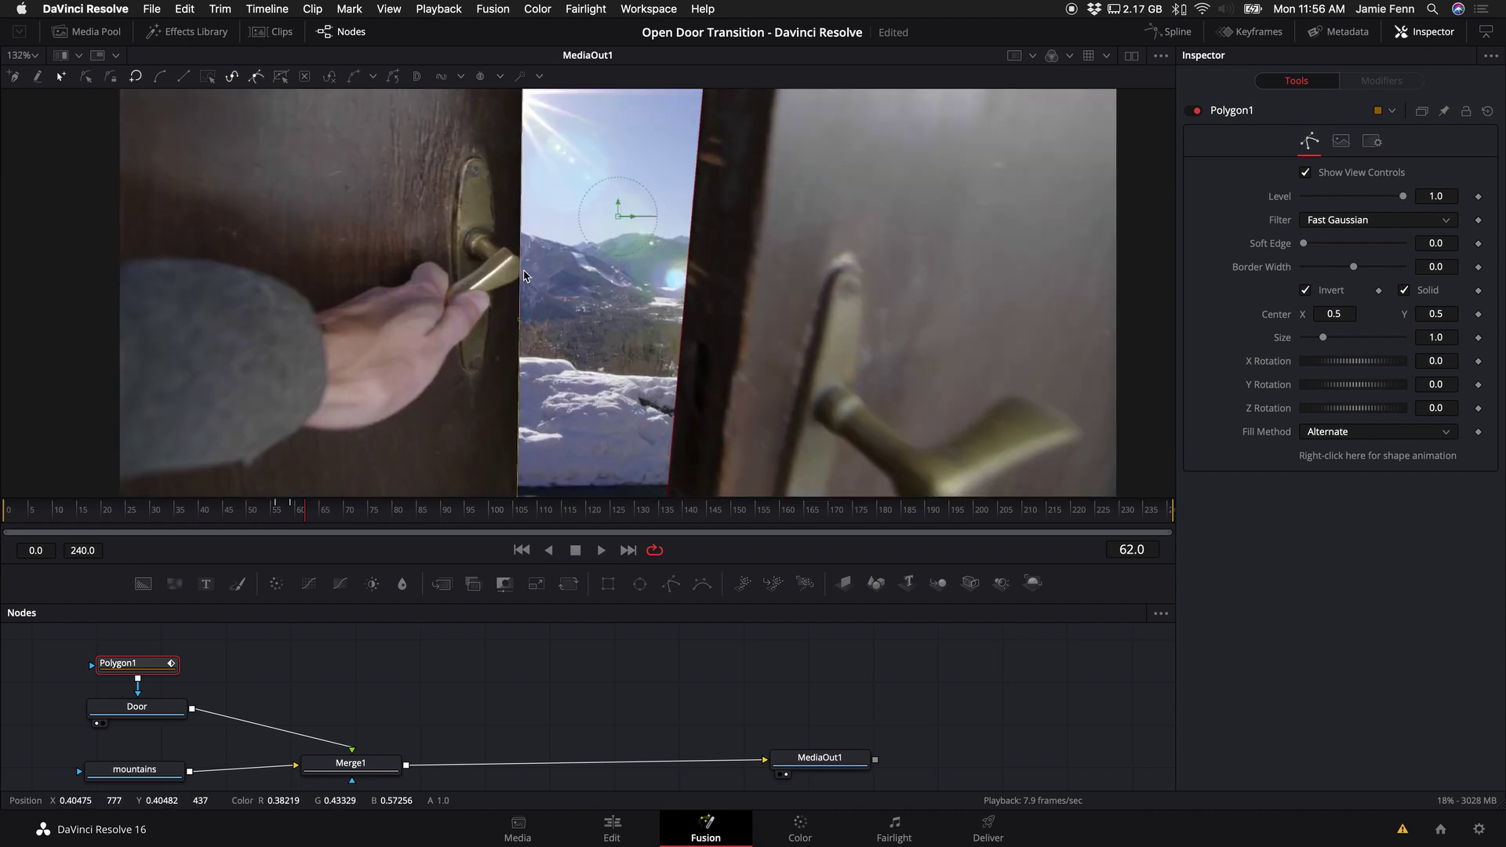
{"action": "scroll", "coordinate": [524, 275], "scroll_direction": "up", "scroll_amount": 2}
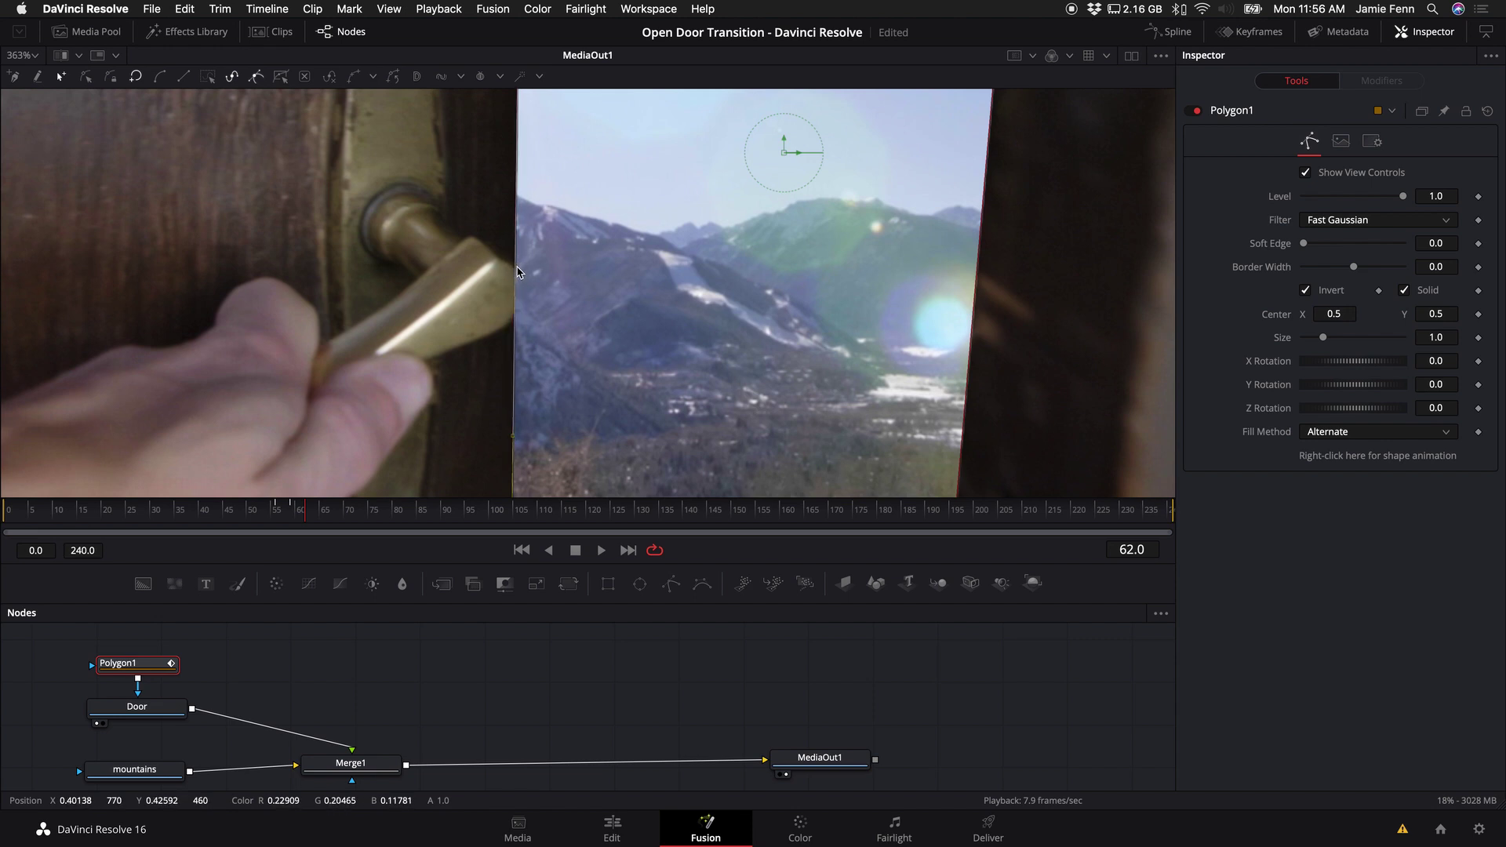
{"action": "key", "text": "Left"}
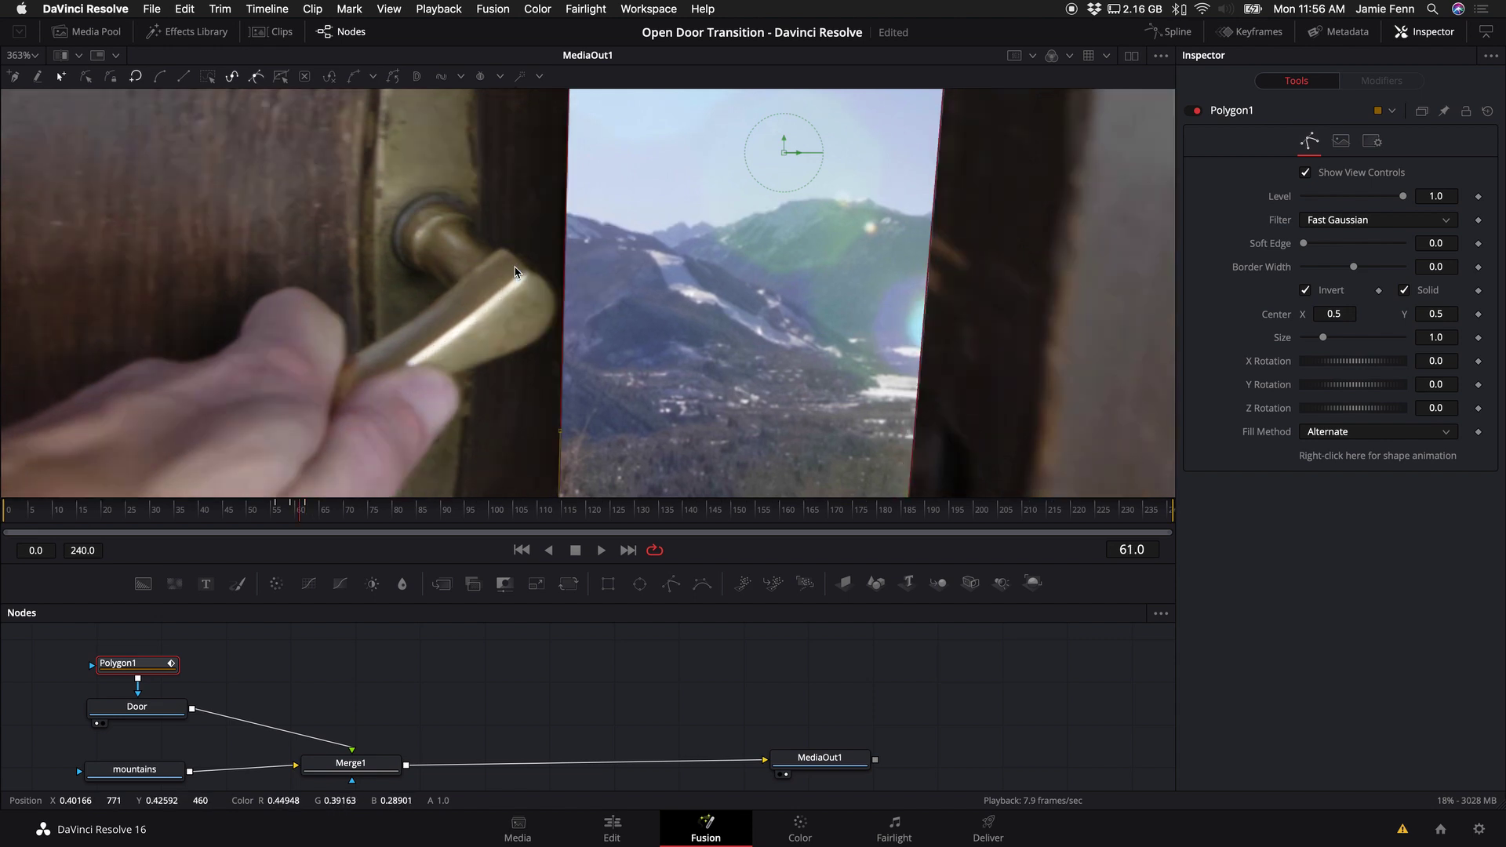
{"action": "key", "text": "Right"}
{"action": "key", "text": "Left"}
{"action": "key", "text": "Right"}
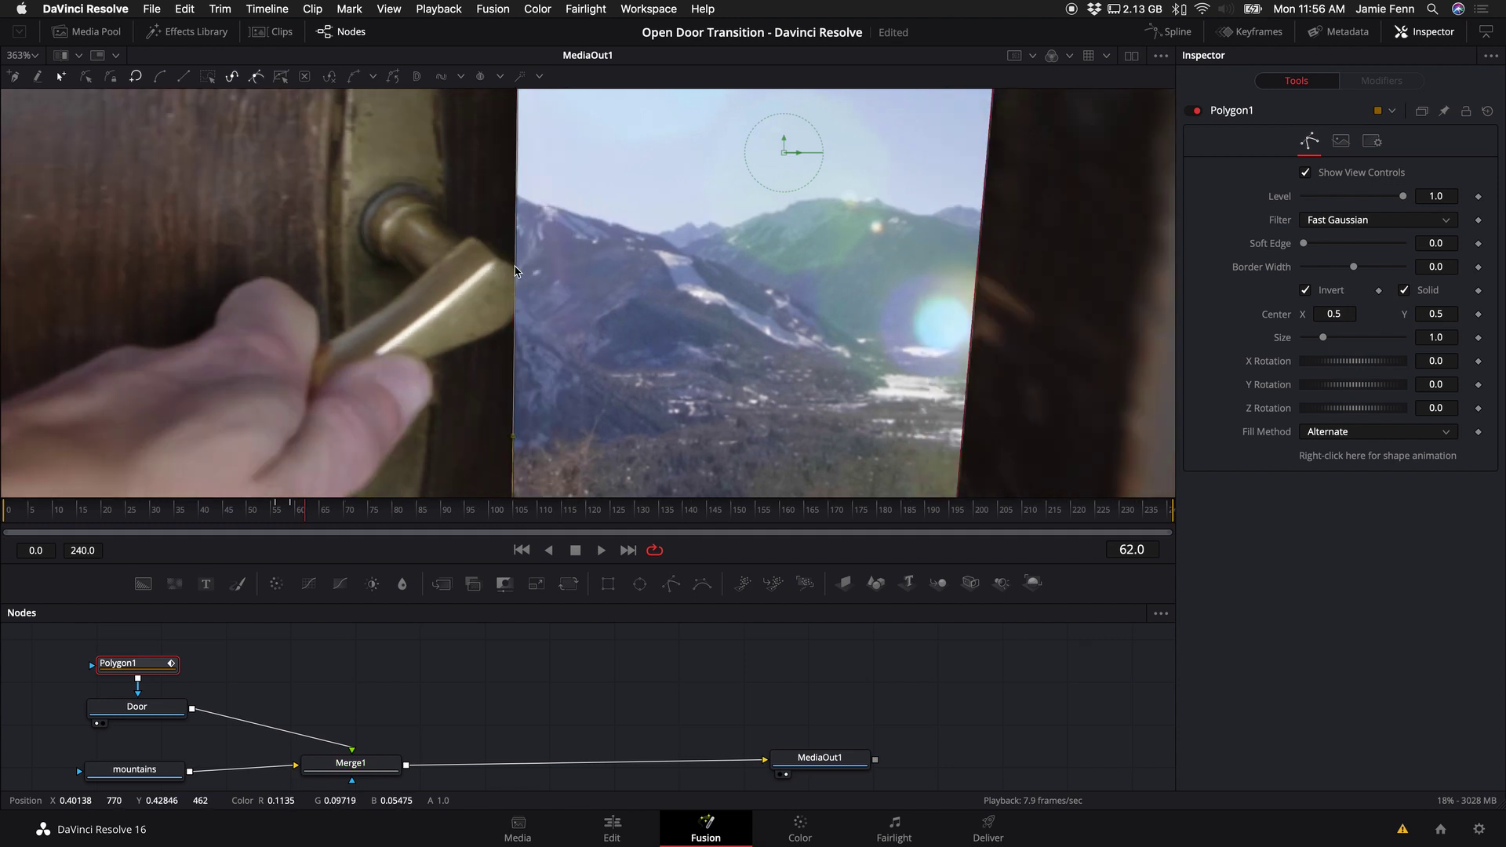
{"action": "left_click_drag", "start_coordinate": [516, 281], "coordinate": [510, 326]}
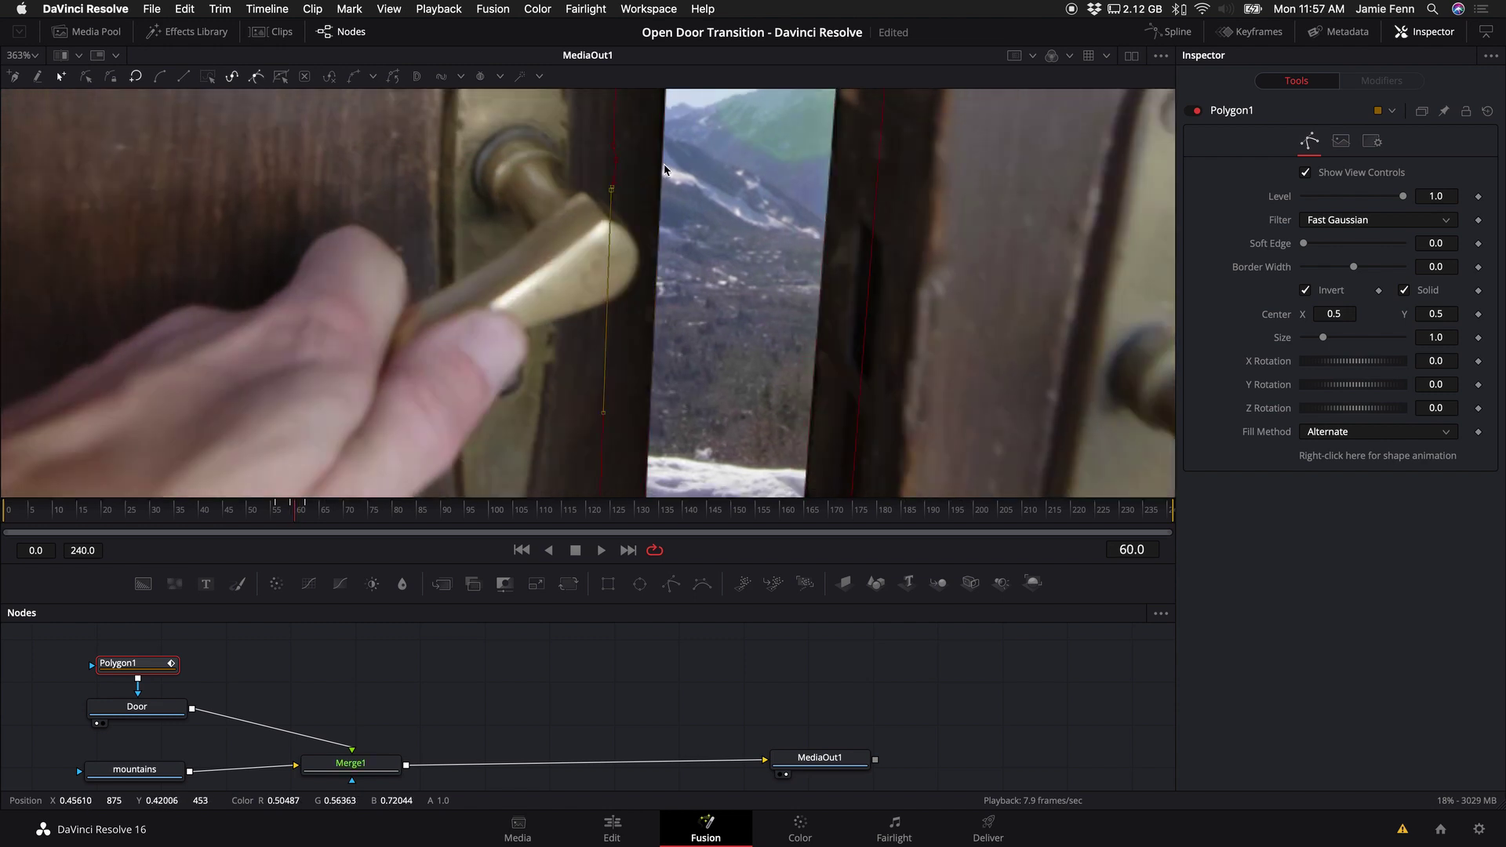
Step: Compare frames 60 and 61, then box-select the mask's left-edge points at frame 61
{"action": "key", "text": "Right"}
{"action": "key", "text": "Right"}
{"action": "key", "text": "Right"}
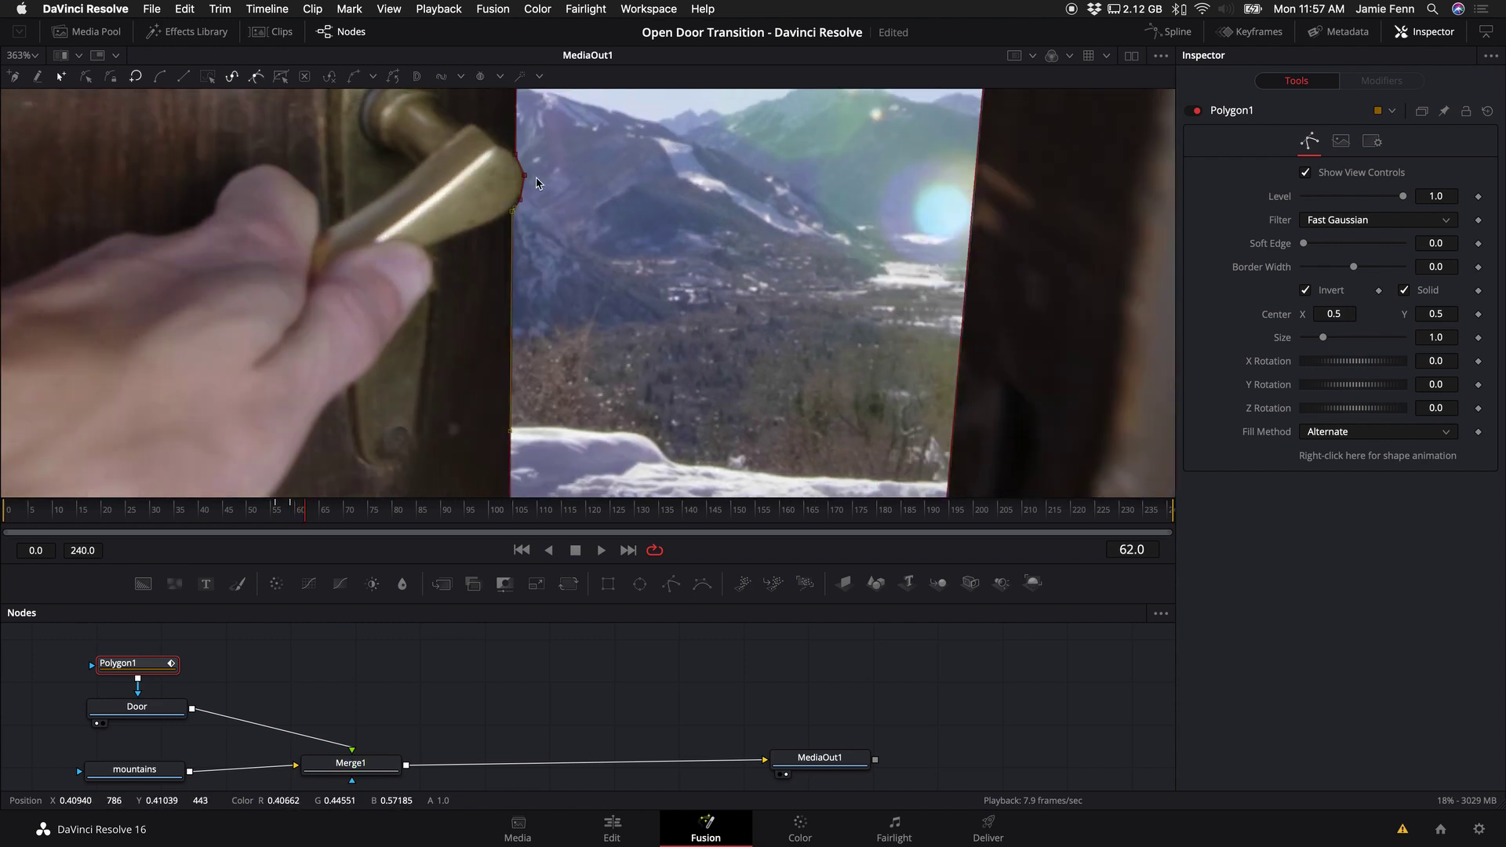
{"action": "key", "text": "Left"}
{"action": "key", "text": "Left"}
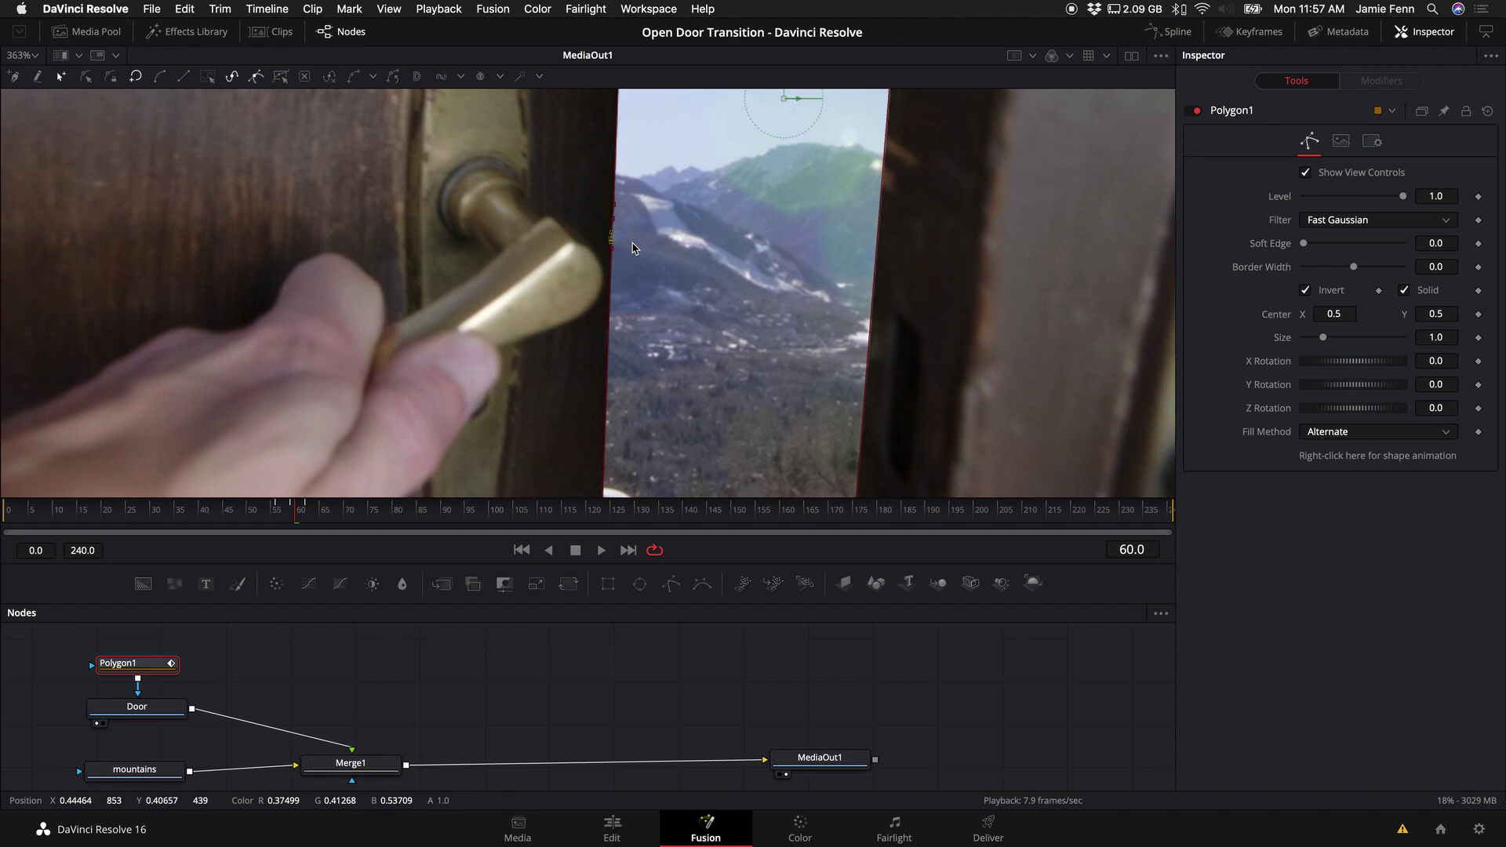
{"action": "key", "text": "Right"}
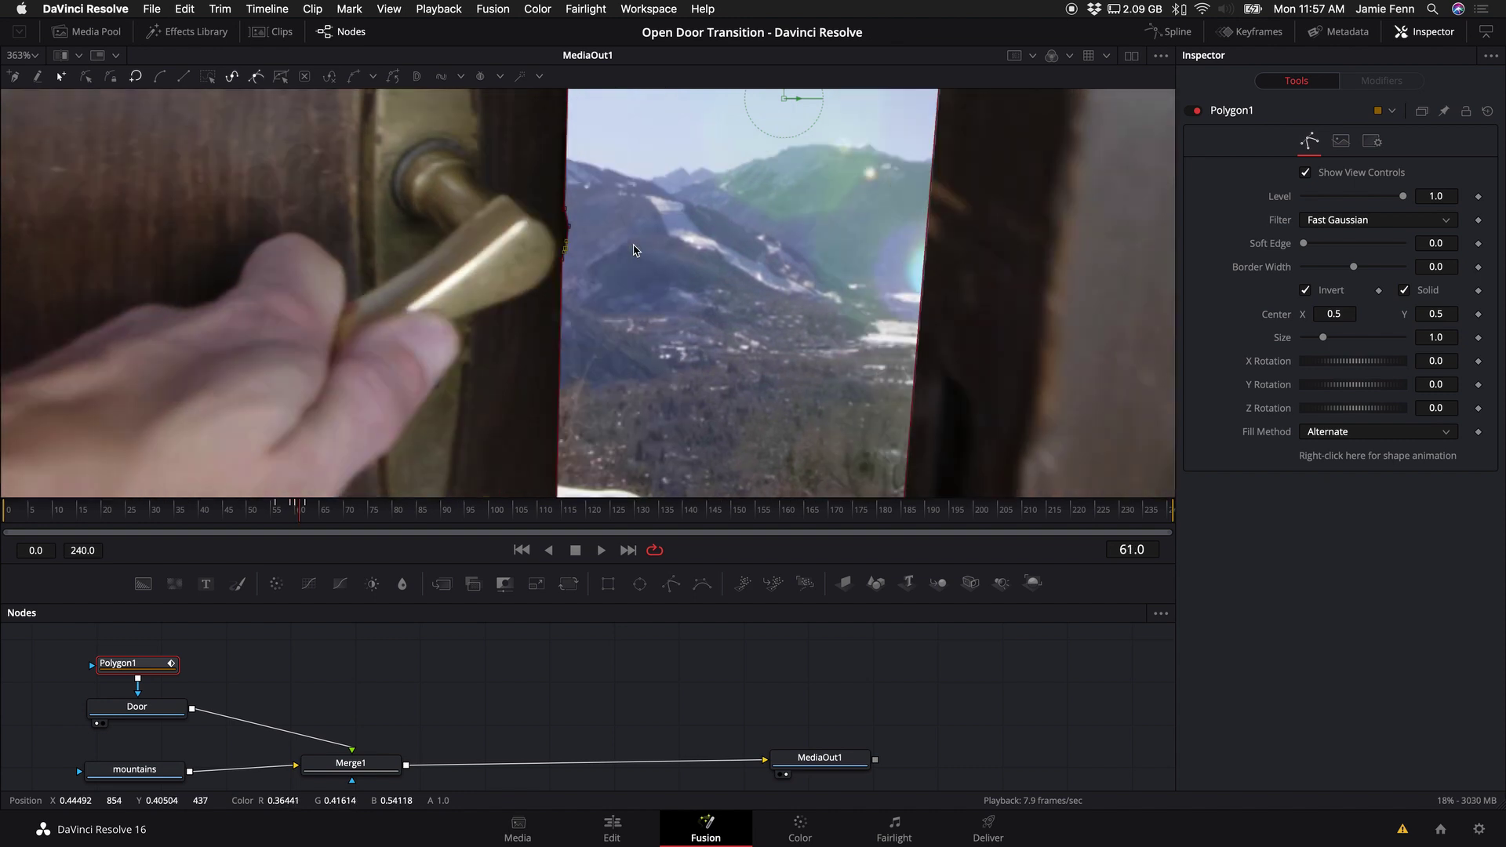
{"action": "left_click_drag", "start_coordinate": [581, 199], "coordinate": [552, 284]}
{"action": "scroll", "coordinate": [575, 280], "scroll_direction": "down", "scroll_amount": 5}
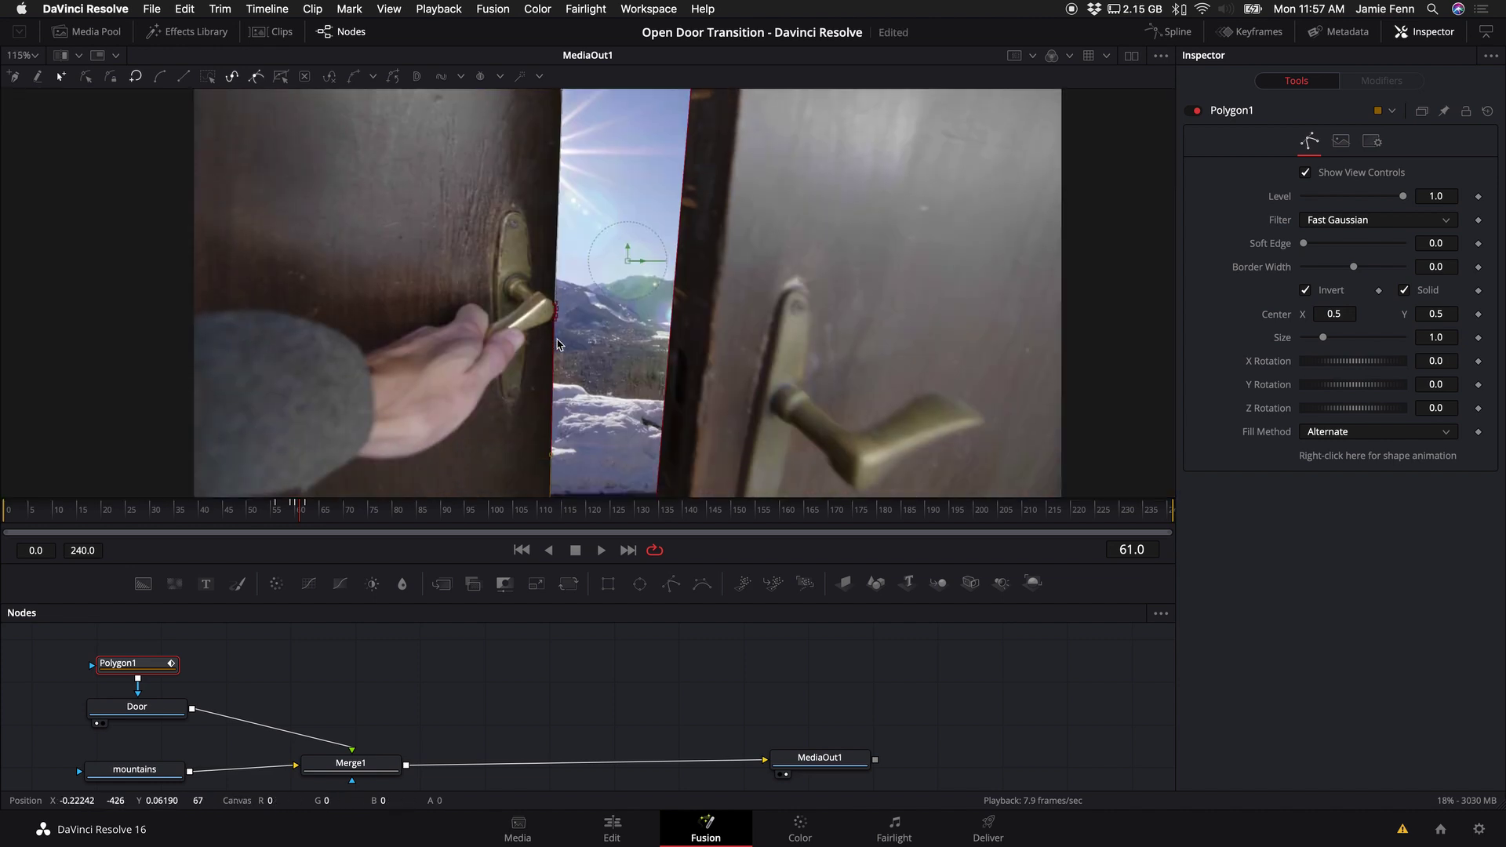
Step: Preview ahead, drag the mask's left-side points to reveal more mountains, then select Polygon1
{"action": "key", "text": "space"}
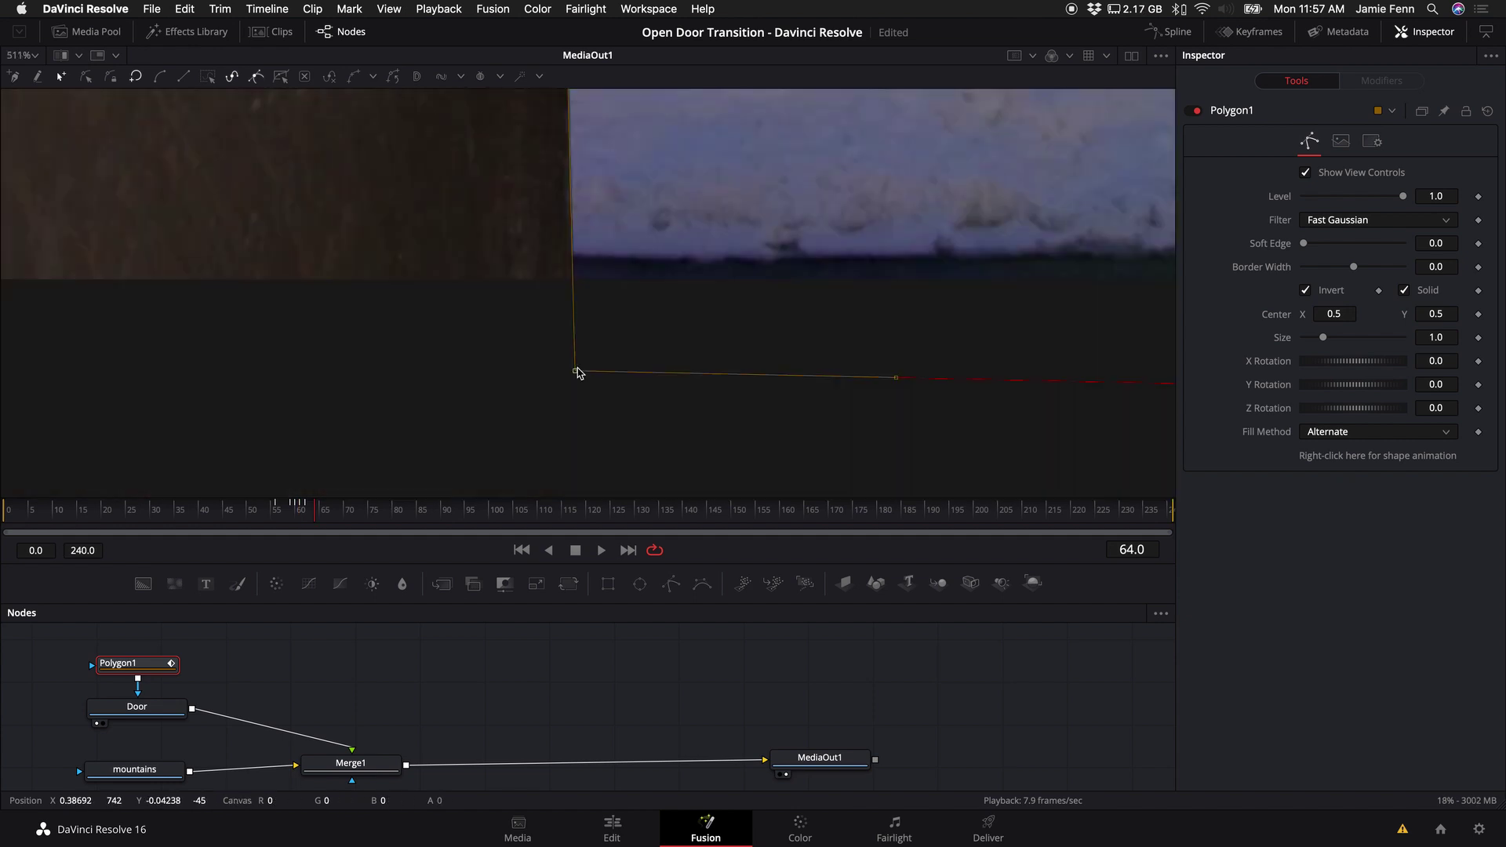
{"action": "scroll", "coordinate": [736, 440], "scroll_direction": "down", "scroll_amount": 3}
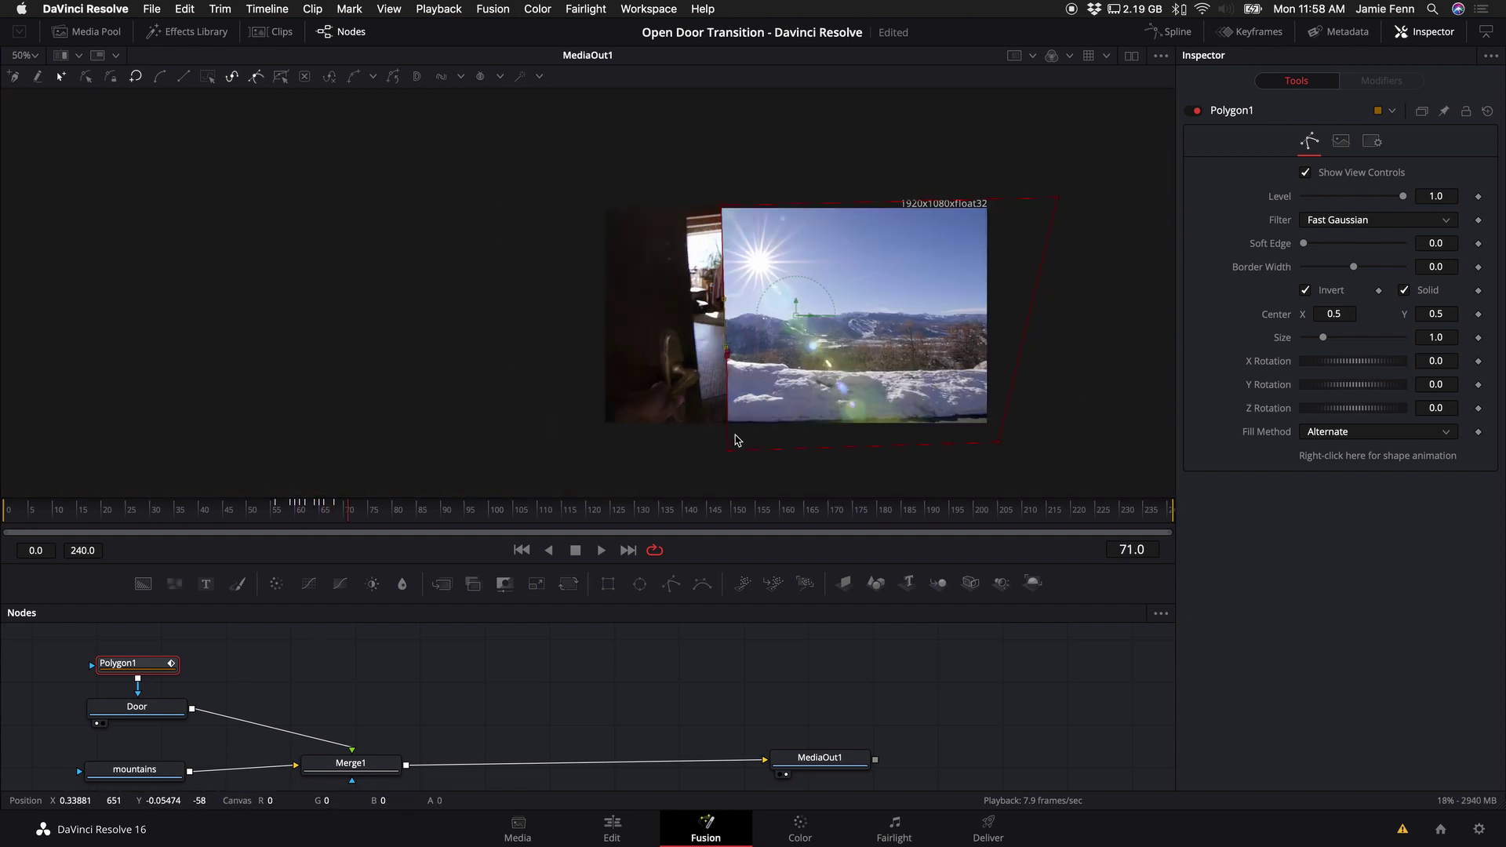
{"action": "left_click_drag", "start_coordinate": [653, 157], "coordinate": [777, 496]}
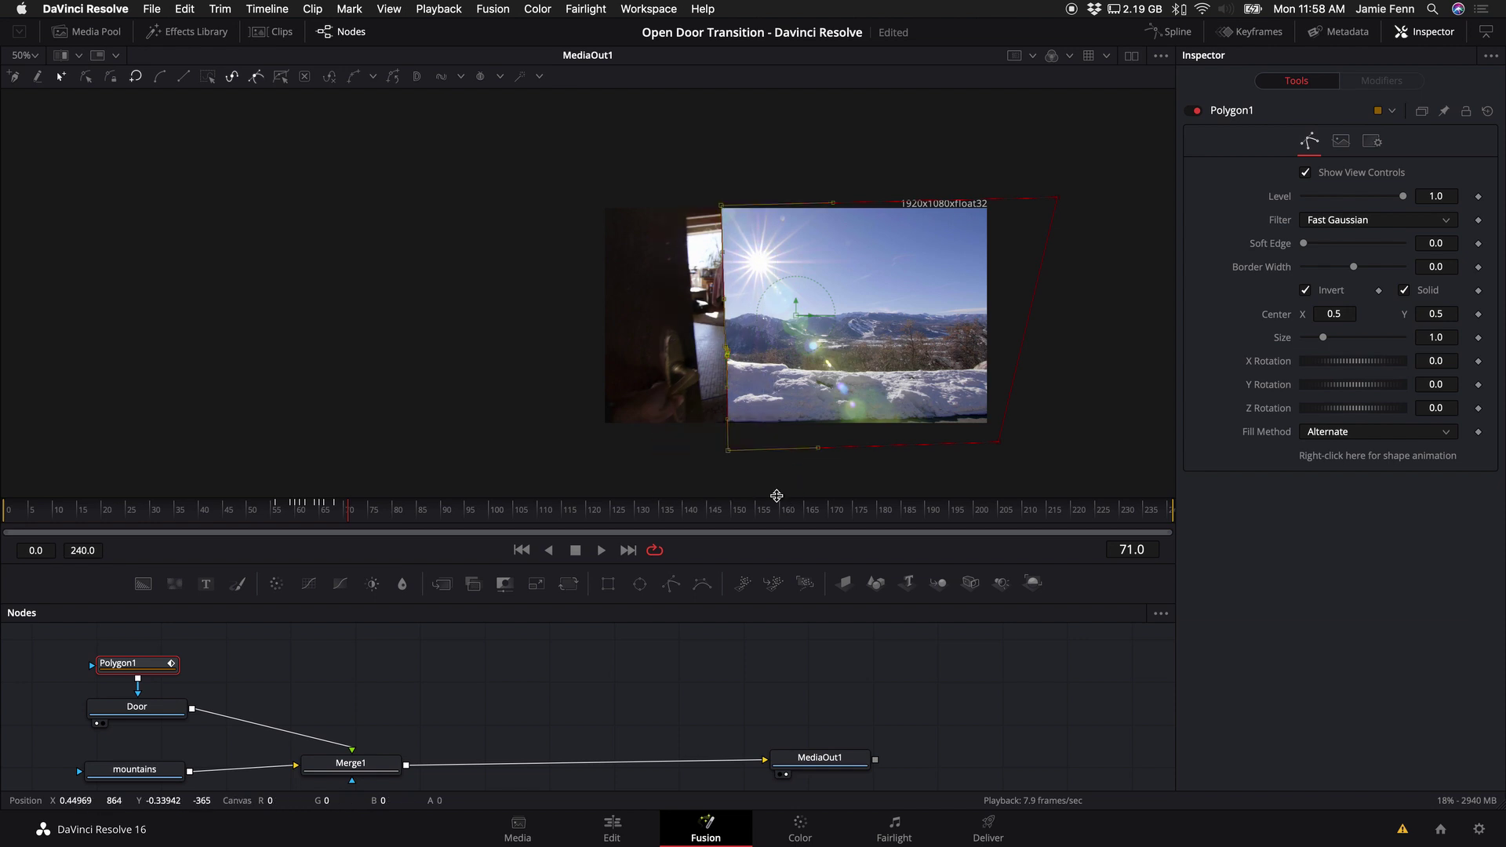
{"action": "scroll", "coordinate": [752, 459], "scroll_direction": "up", "scroll_amount": 3}
{"action": "scroll", "coordinate": [752, 460], "scroll_direction": "up", "scroll_amount": 3}
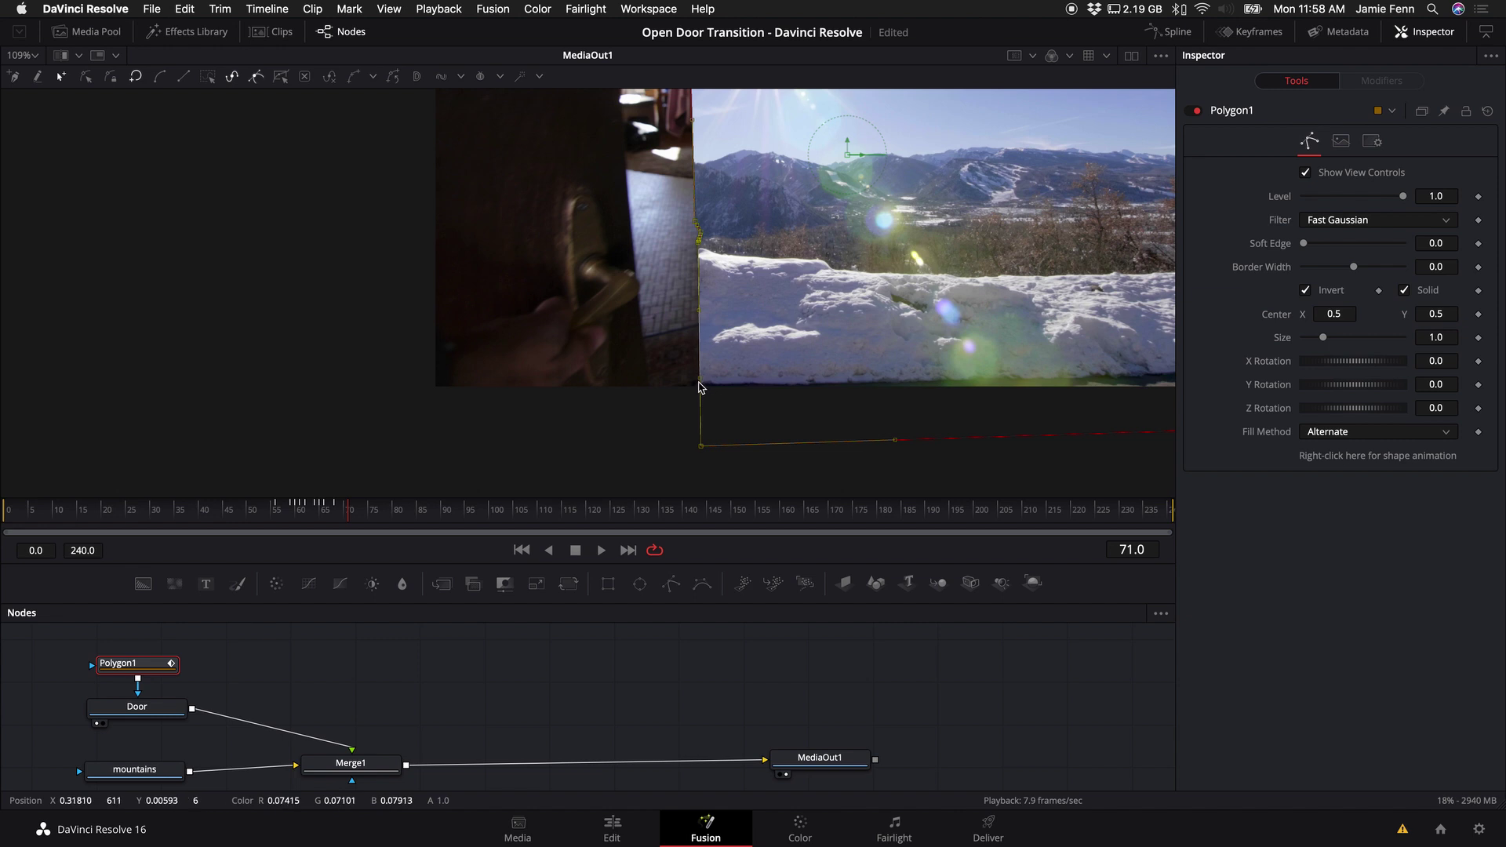
{"action": "left_click_drag", "start_coordinate": [703, 451], "coordinate": [646, 497]}
{"action": "scroll", "coordinate": [646, 498], "scroll_direction": "down", "scroll_amount": 4}
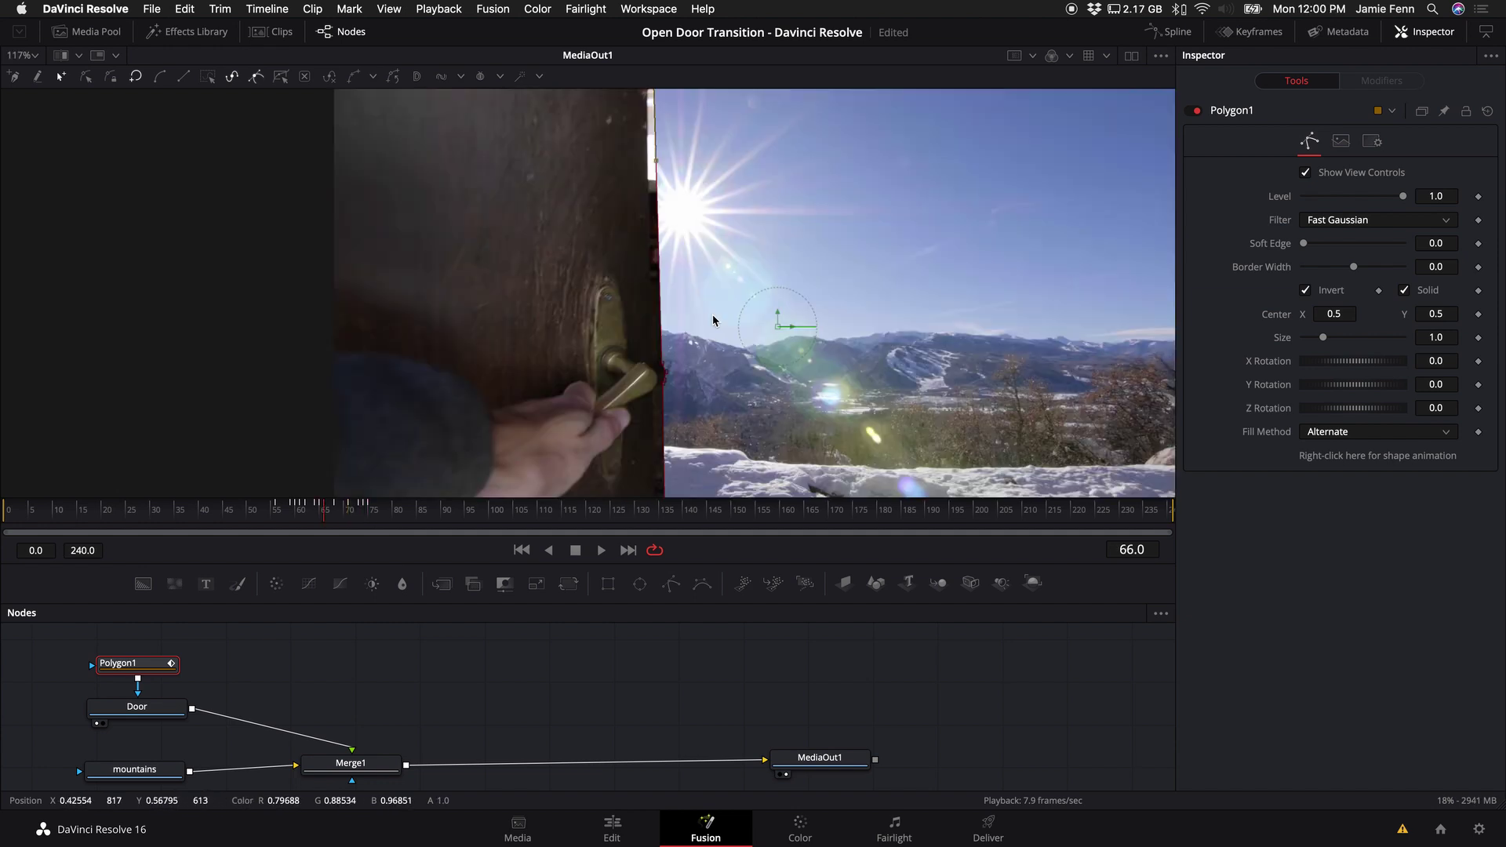
{"action": "scroll", "coordinate": [685, 371], "scroll_direction": "down", "scroll_amount": 3}
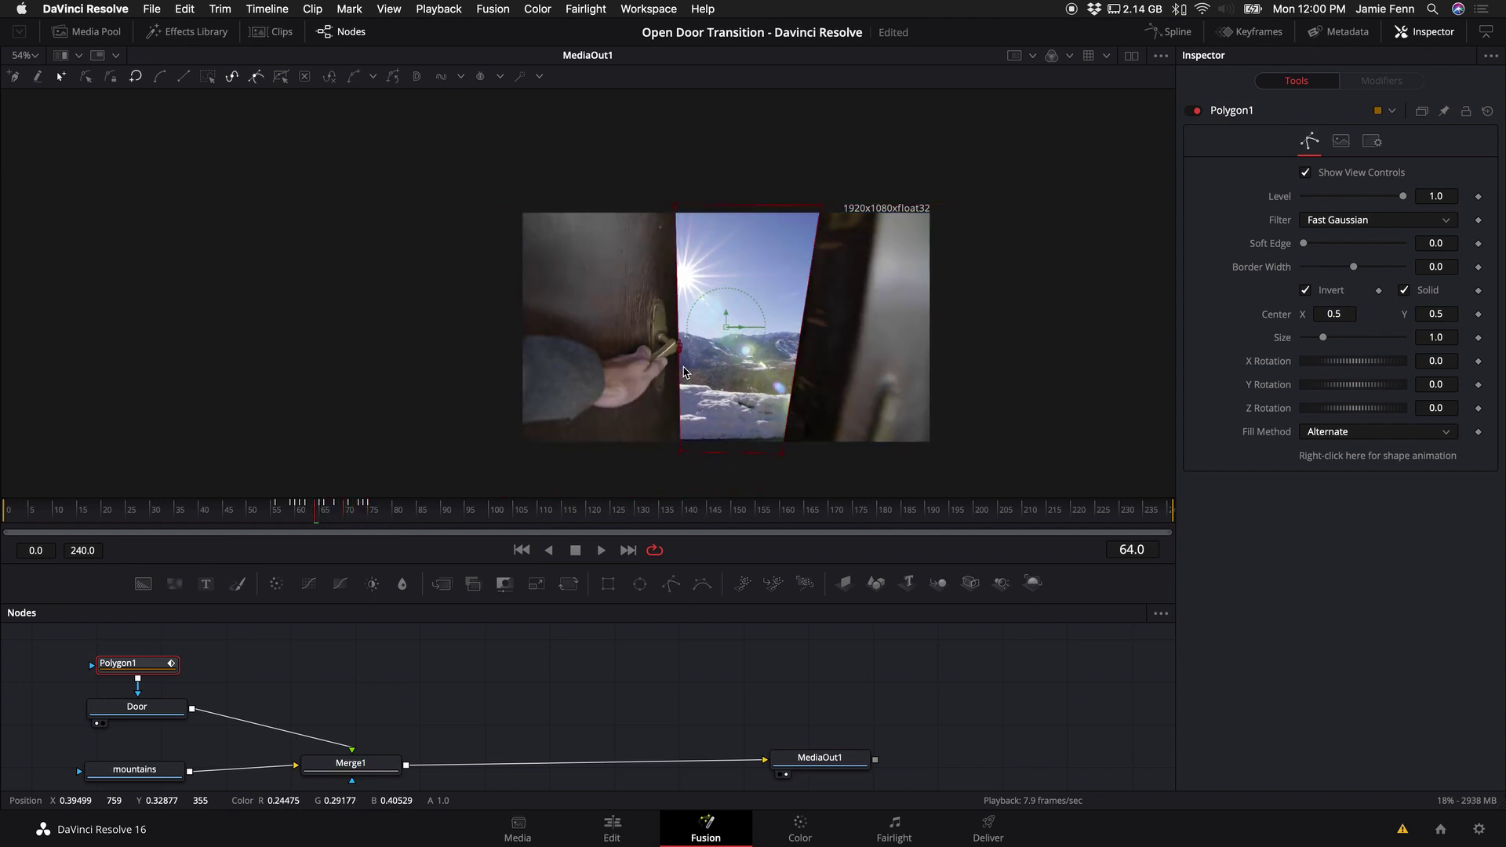
{"action": "scroll", "coordinate": [812, 303], "scroll_direction": "up", "scroll_amount": 5}
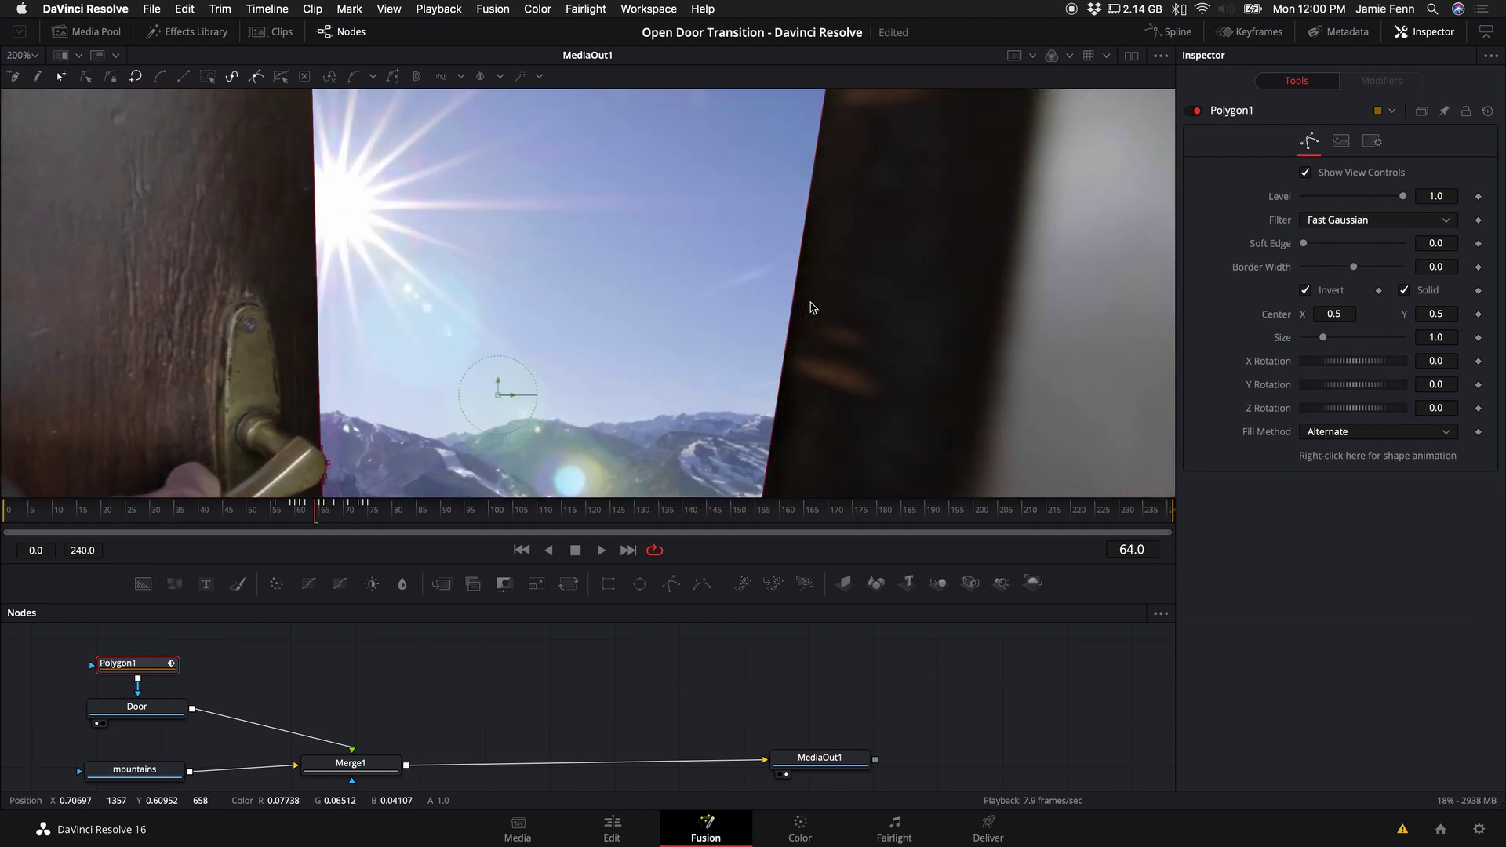
{"action": "scroll", "coordinate": [812, 306], "scroll_direction": "down", "scroll_amount": 2}
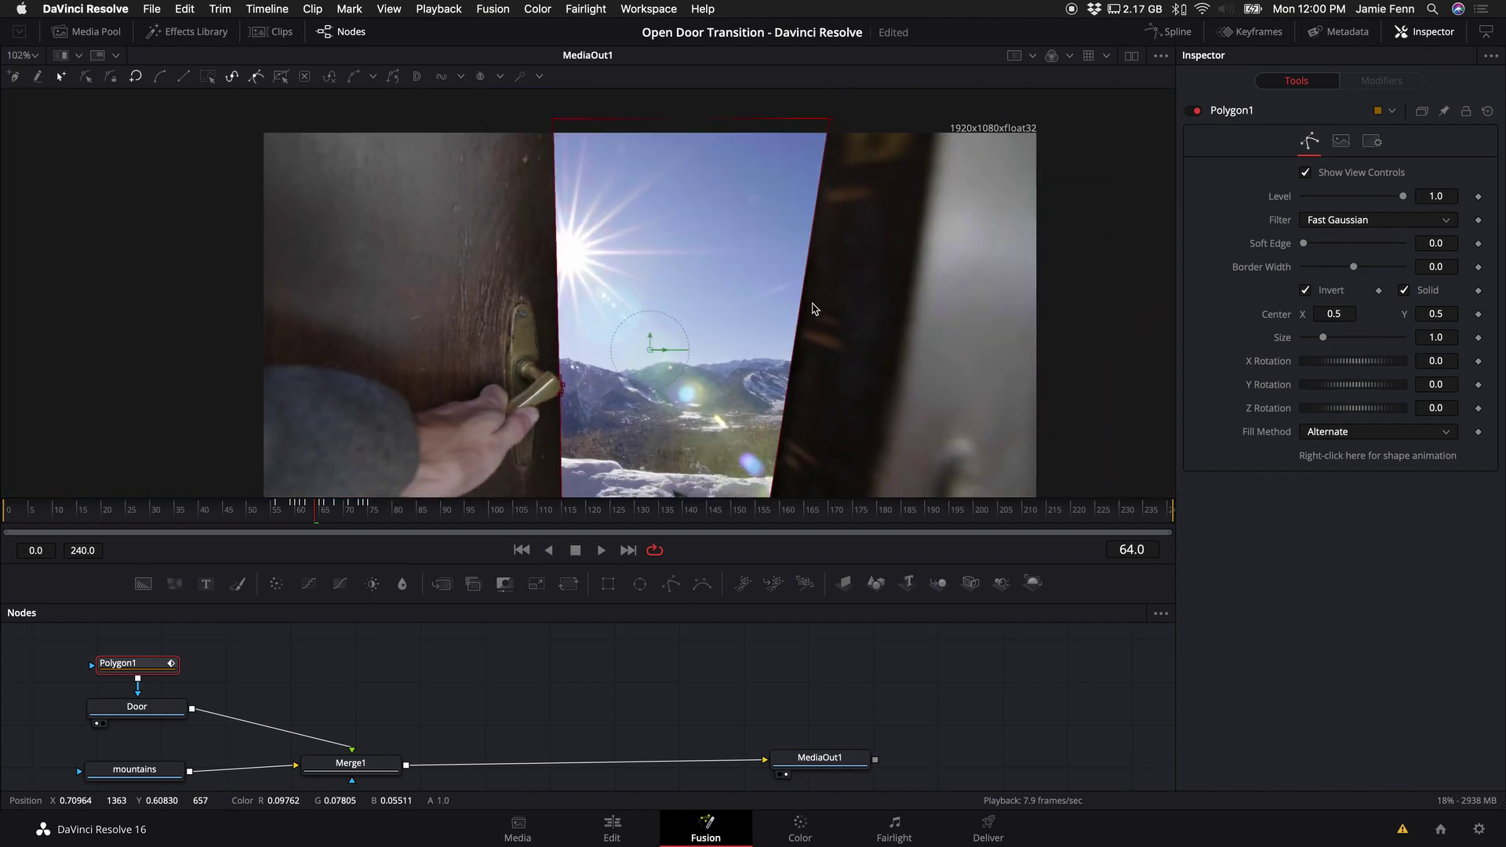
{"action": "left_click_drag", "start_coordinate": [125, 674], "coordinate": [123, 672]}
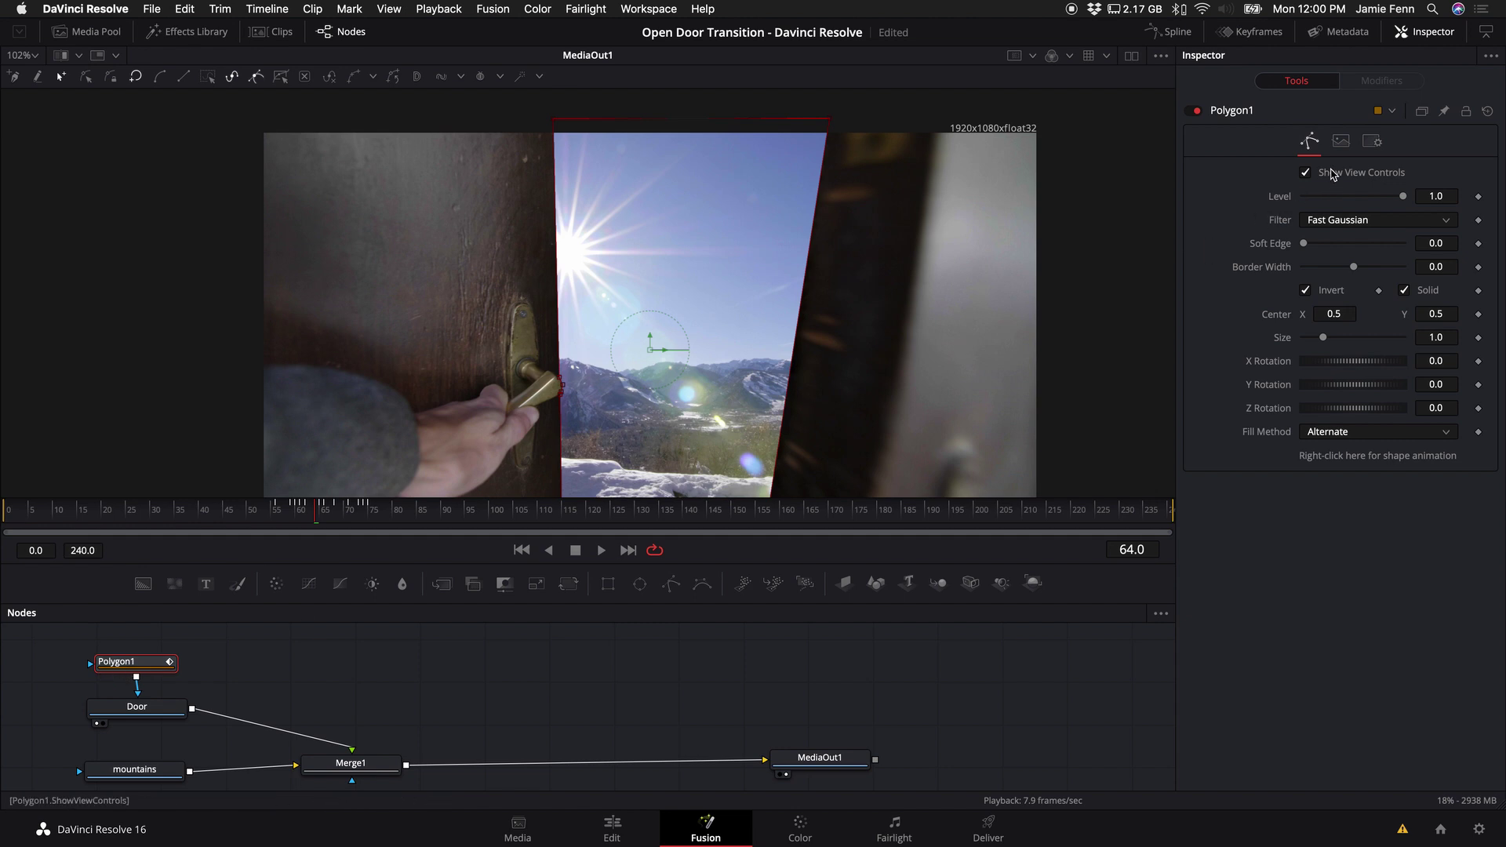
Step: Enable Motion Blur in Polygon1's Settings with Quality 13, Shutter Angle 180 and Center Bias 0
{"action": "left_click", "coordinate": [1379, 145]}
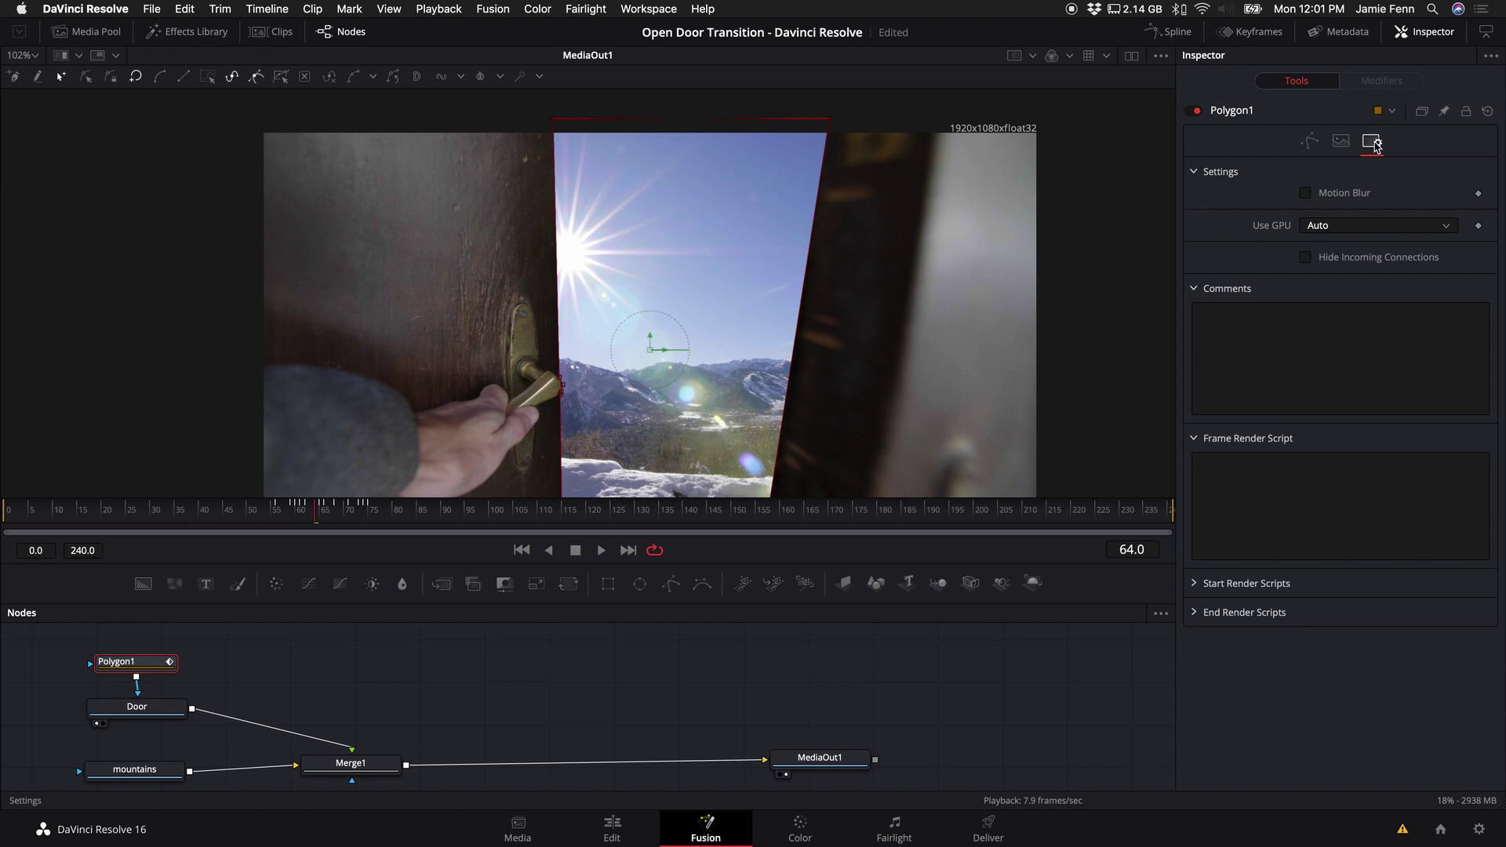
{"action": "left_click", "coordinate": [1306, 194]}
{"action": "scroll", "coordinate": [800, 313], "scroll_direction": "up", "scroll_amount": 5}
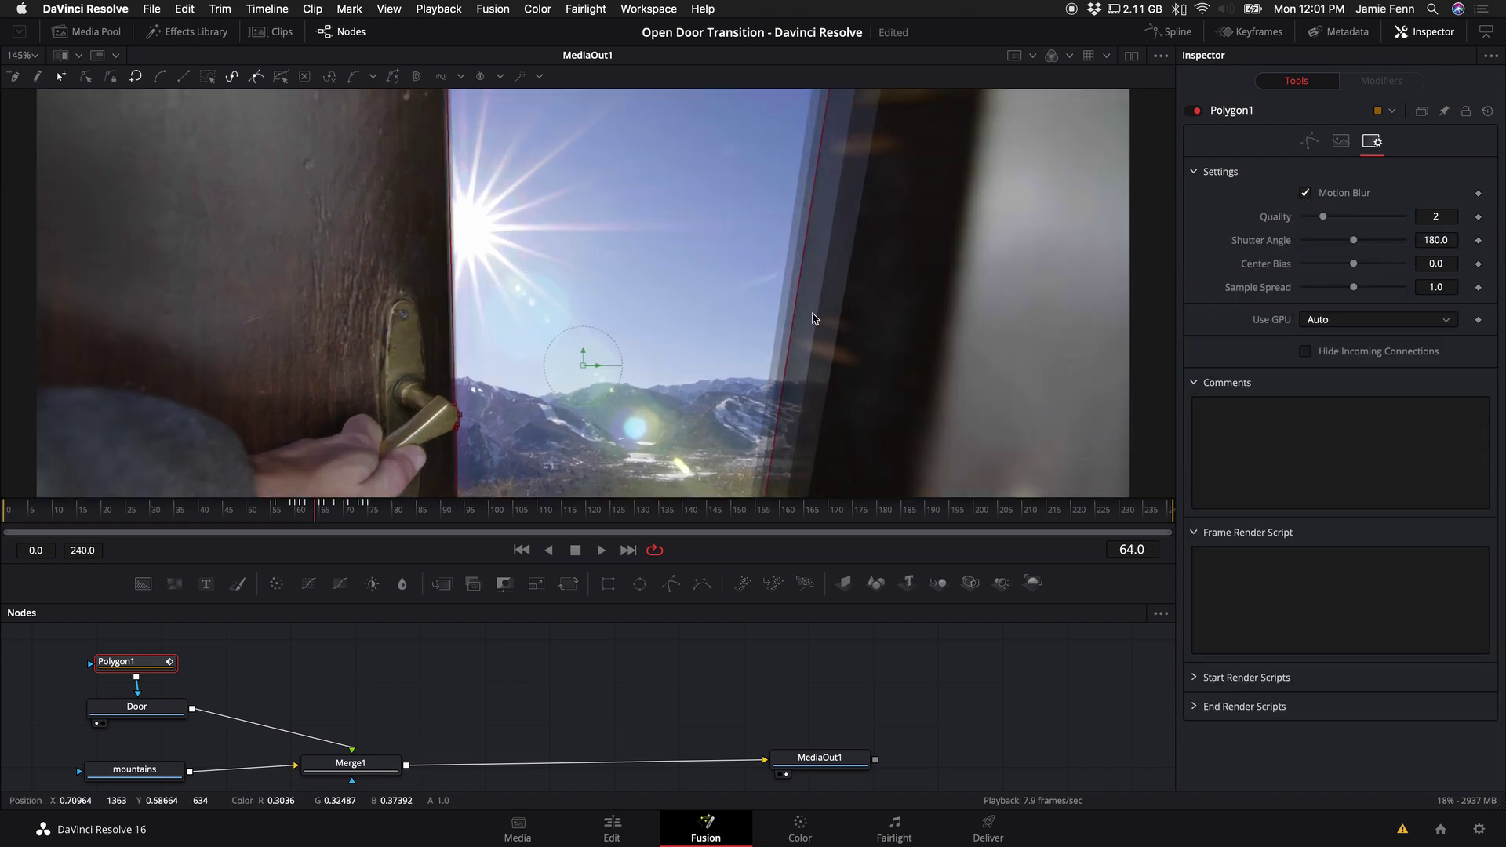
{"action": "scroll", "coordinate": [808, 318], "scroll_direction": "down", "scroll_amount": 3}
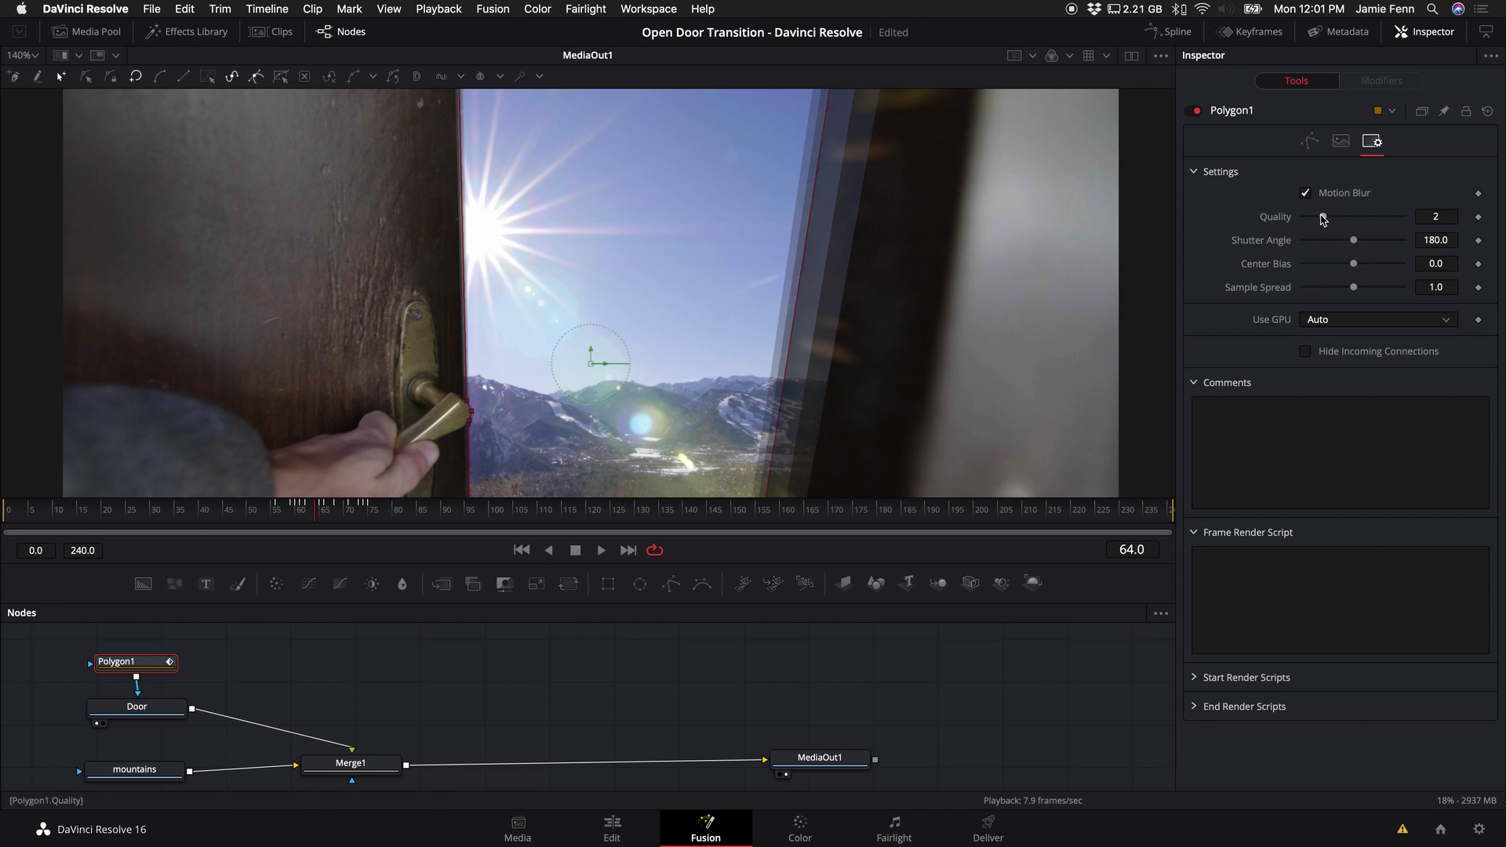
{"action": "left_click_drag", "start_coordinate": [1324, 219], "coordinate": [1454, 218]}
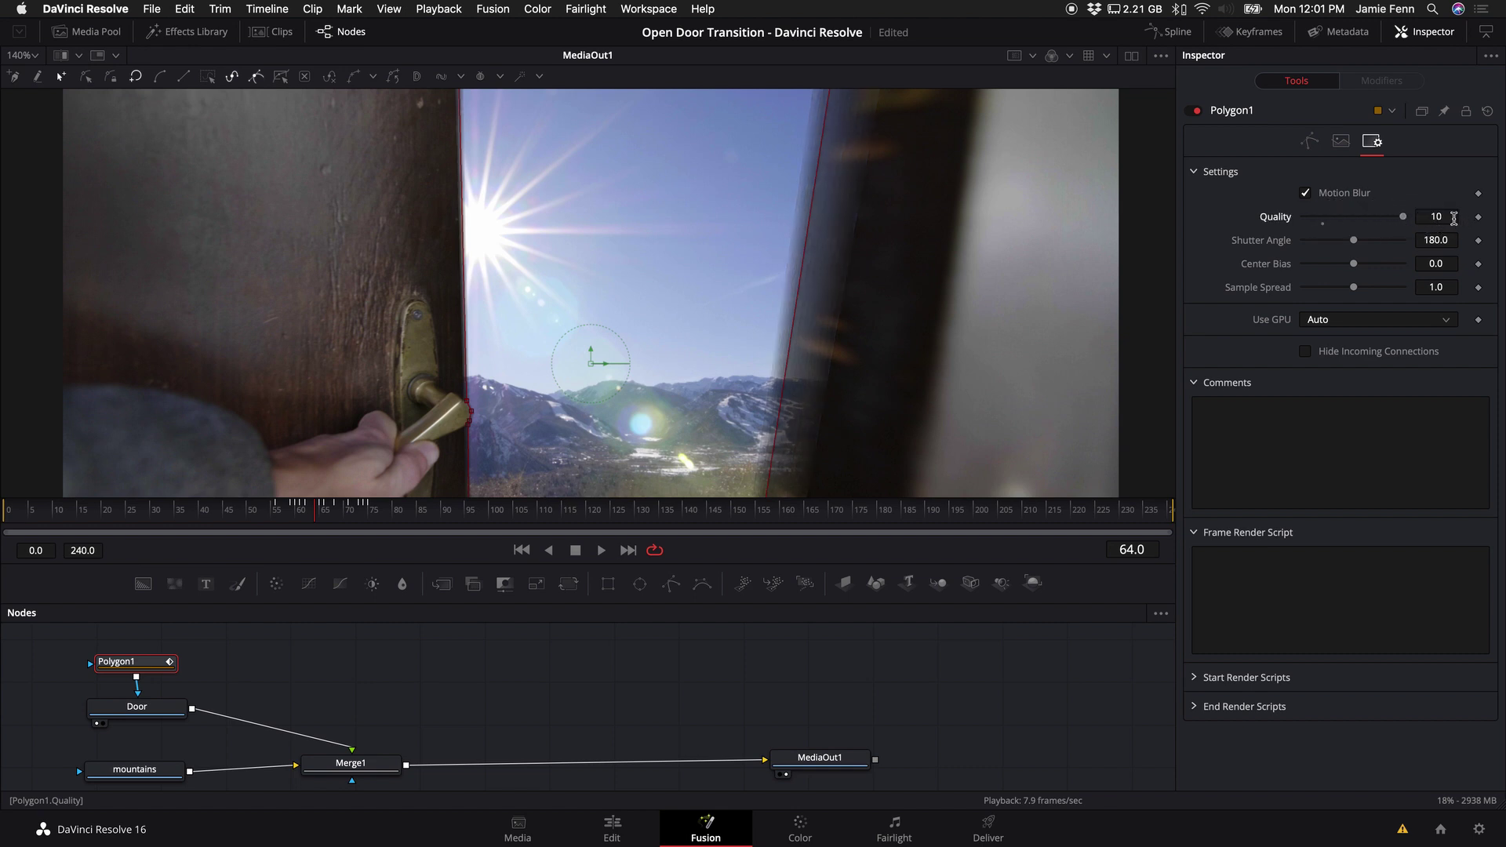
{"action": "type", "text": "12"}
{"action": "key", "text": "Return"}
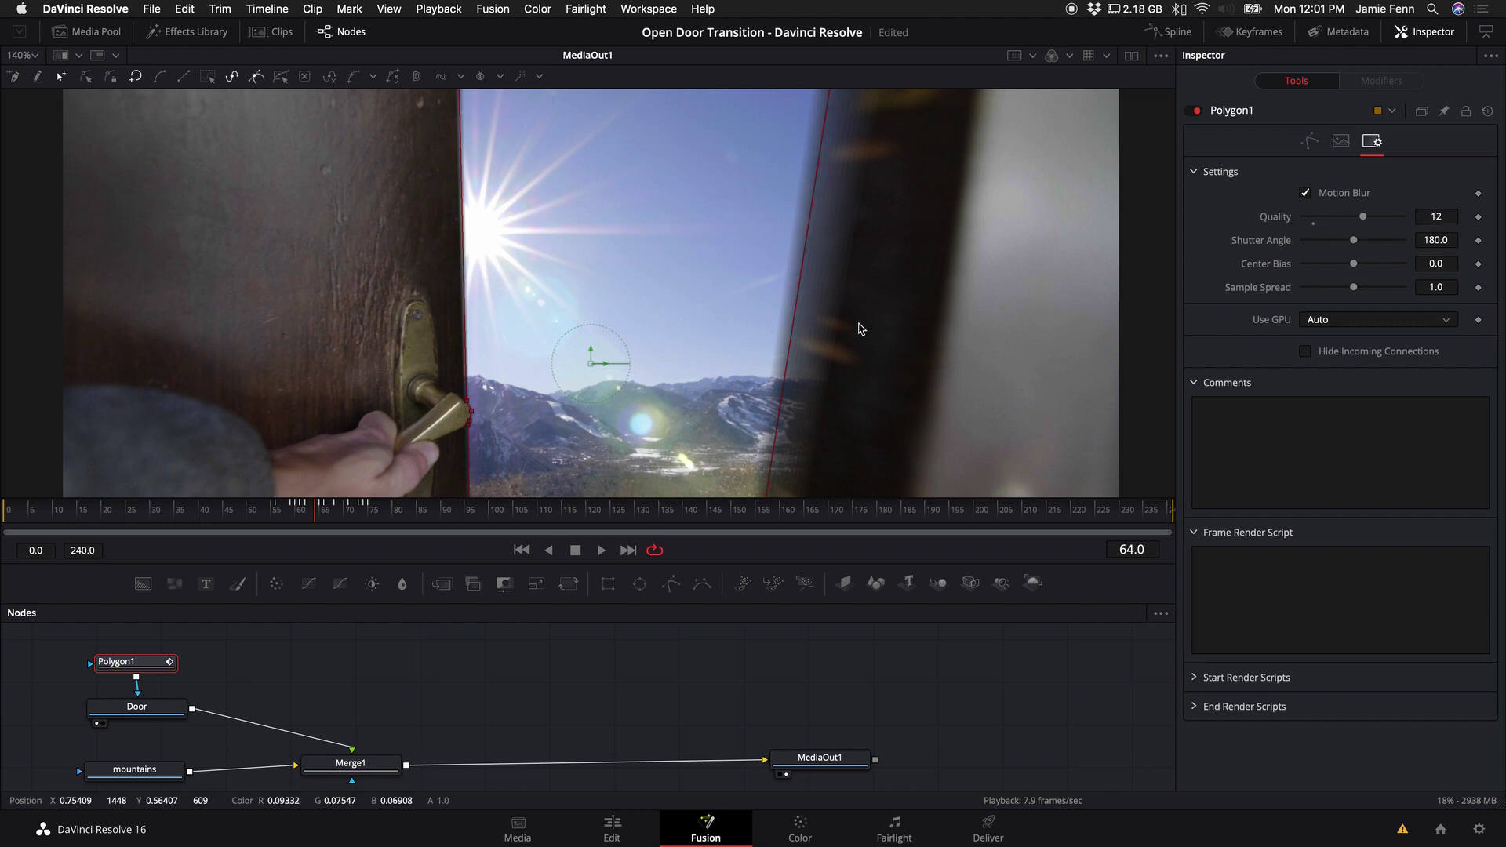
{"action": "left_click", "coordinate": [1360, 220]}
{"action": "mouse_move", "coordinate": [1360, 219]}
{"action": "left_mouse_down"}
{"action": "mouse_move", "coordinate": [1310, 230]}
{"action": "mouse_move", "coordinate": [1430, 226]}
{"action": "mouse_move", "coordinate": [1371, 230]}
{"action": "left_mouse_up"}
{"action": "key", "text": "ctrl+minus"}
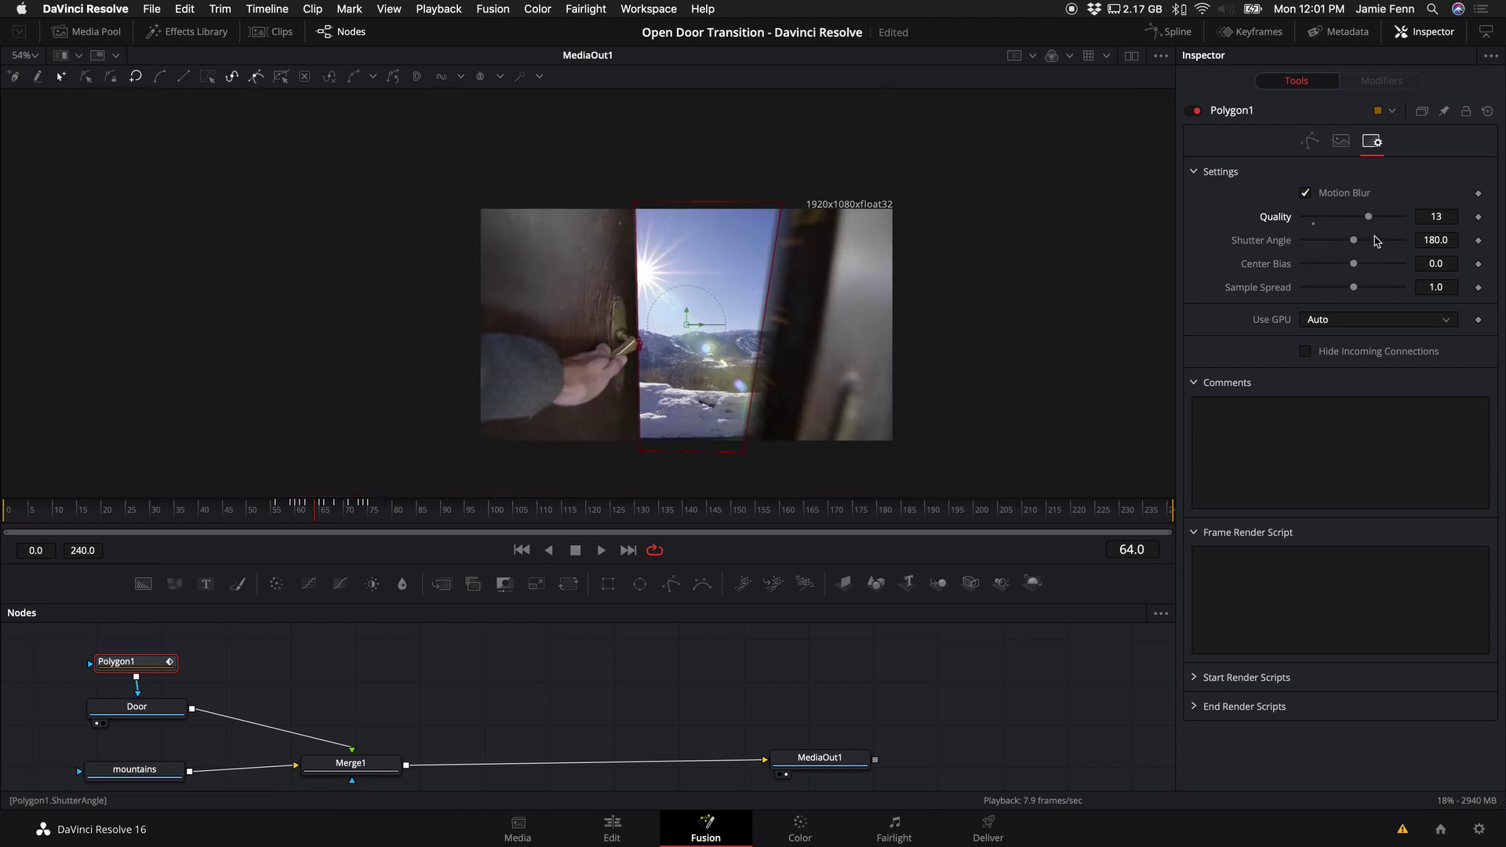
{"action": "mouse_move", "coordinate": [1355, 265]}
{"action": "left_mouse_down"}
{"action": "mouse_move", "coordinate": [1303, 267]}
{"action": "mouse_move", "coordinate": [1479, 271]}
{"action": "mouse_move", "coordinate": [1348, 276]}
{"action": "left_mouse_up"}
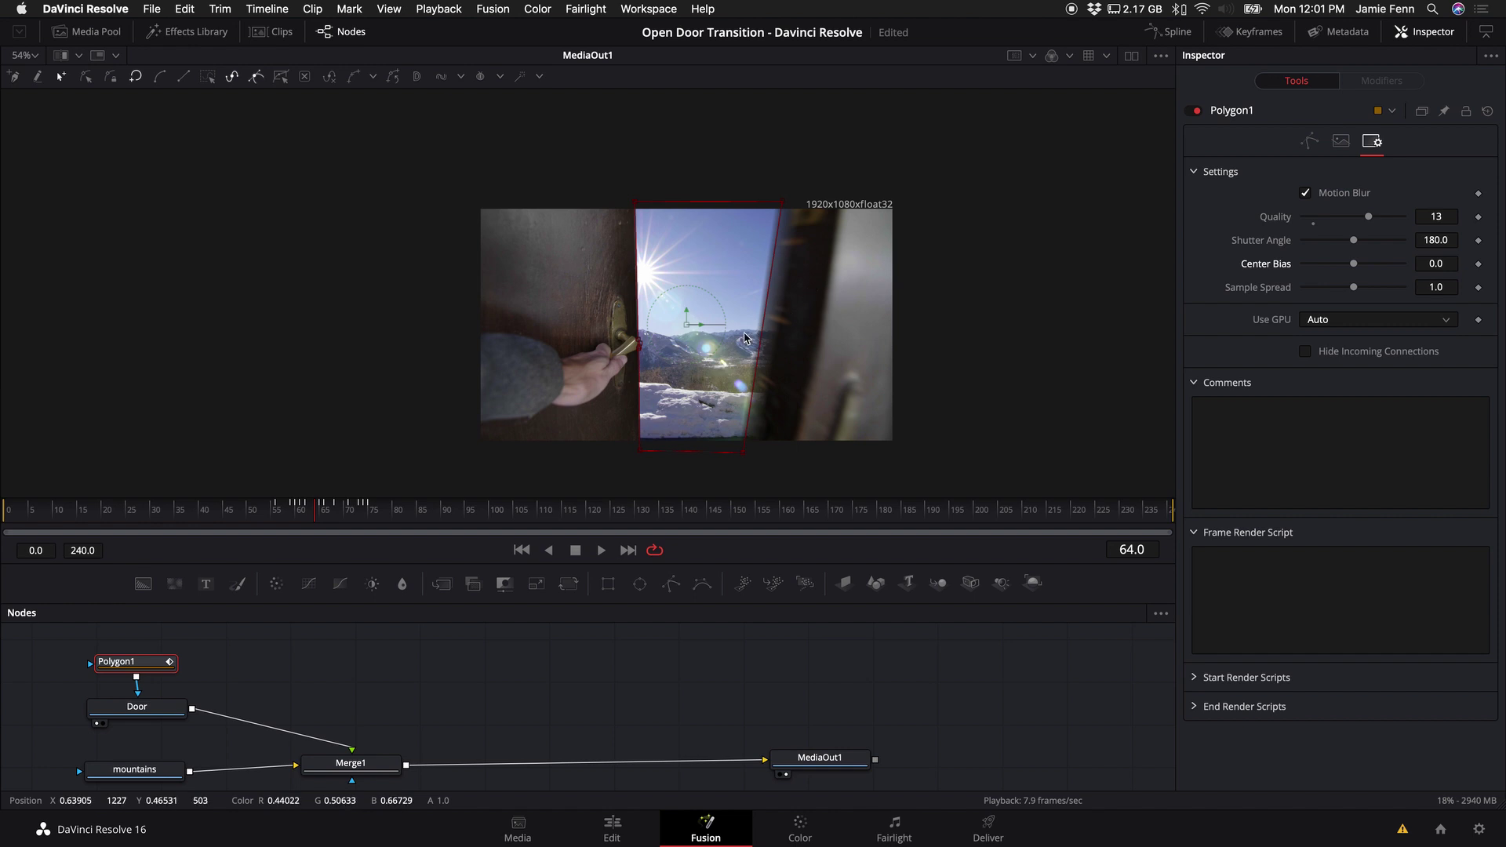
{"action": "scroll", "coordinate": [744, 339], "scroll_direction": "up", "scroll_amount": 2}
Step: Step to frame 55, where the door starts opening, and drag Polygon1's Border Width to -0.2
{"action": "left_click", "coordinate": [311, 516]}
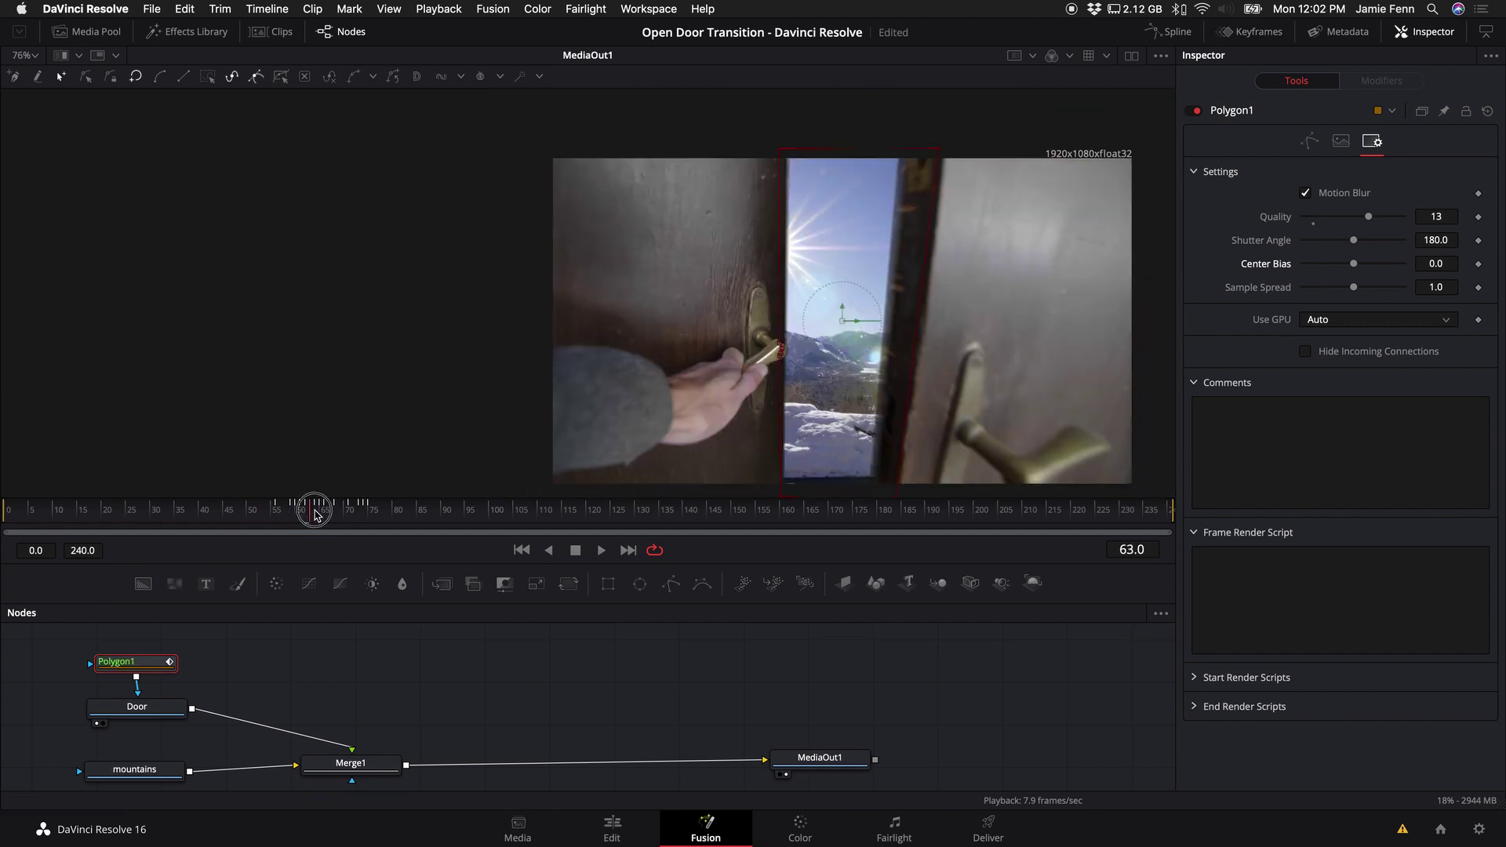
{"action": "key", "text": "Left"}
{"action": "key", "text": "Left"}
{"action": "key", "text": "Left"}
{"action": "key", "text": "Left"}
{"action": "key", "text": "Left"}
{"action": "key", "text": "Left"}
{"action": "key", "text": "Left"}
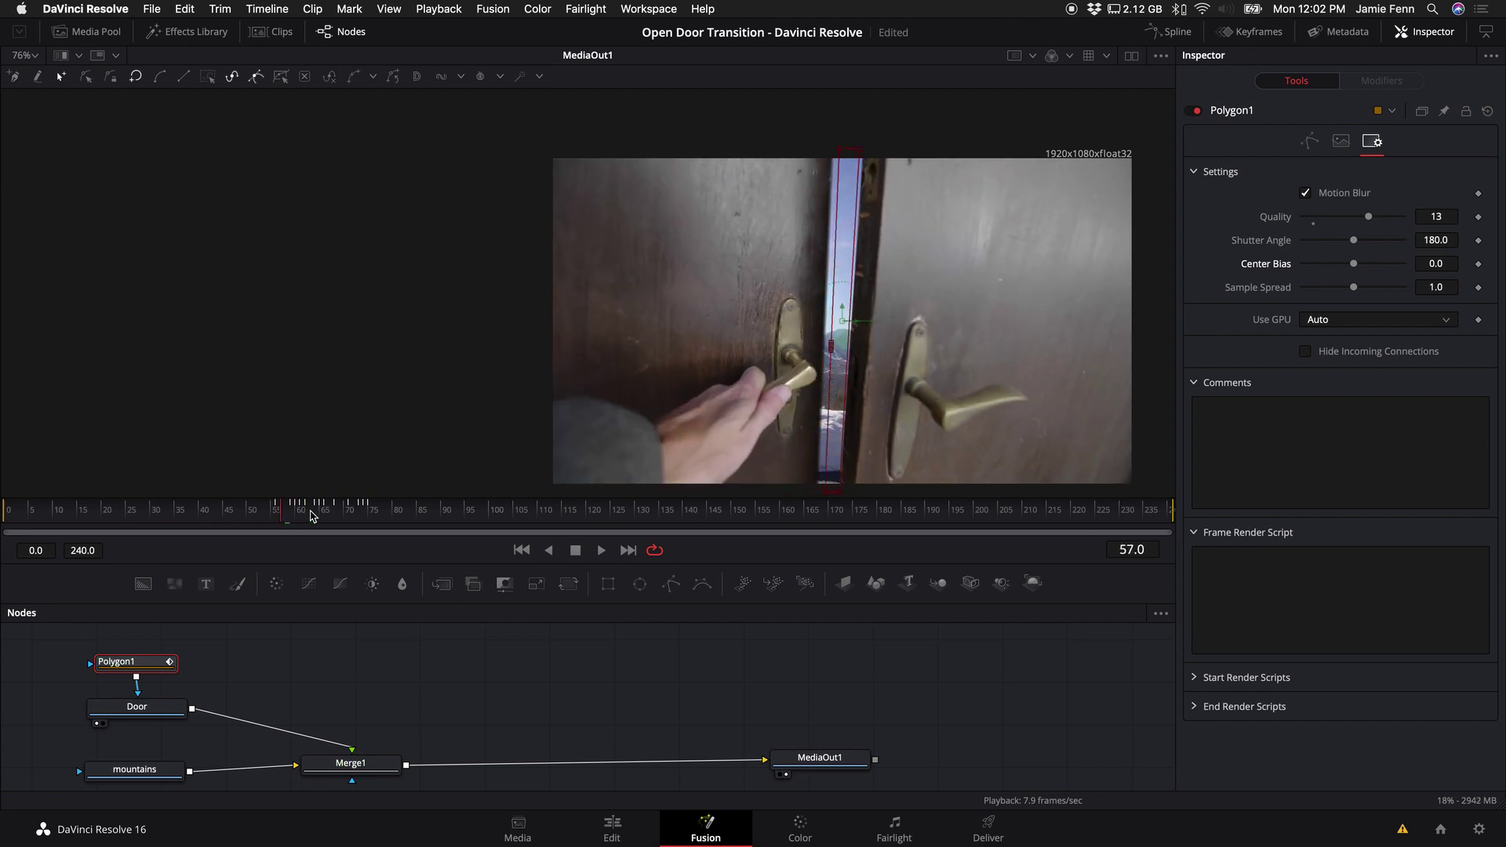
{"action": "key", "text": "Left"}
{"action": "key", "text": "Left"}
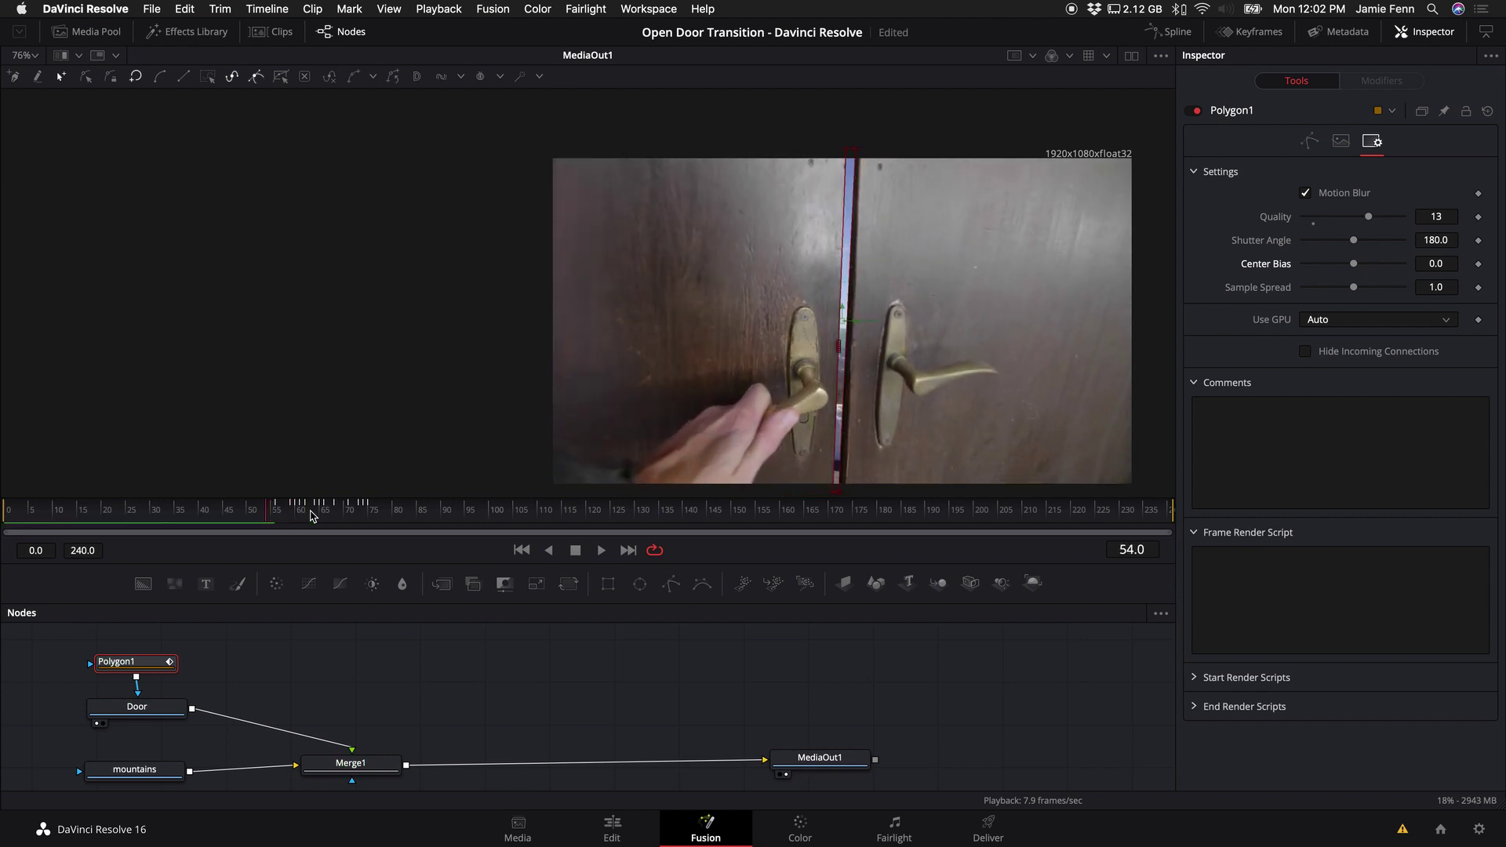
{"action": "key", "text": "Left"}
{"action": "key", "text": "Left"}
{"action": "key", "text": "Left"}
{"action": "key", "text": "Left"}
{"action": "key", "text": "Left"}
{"action": "key", "text": "Left"}
{"action": "key", "text": "Left"}
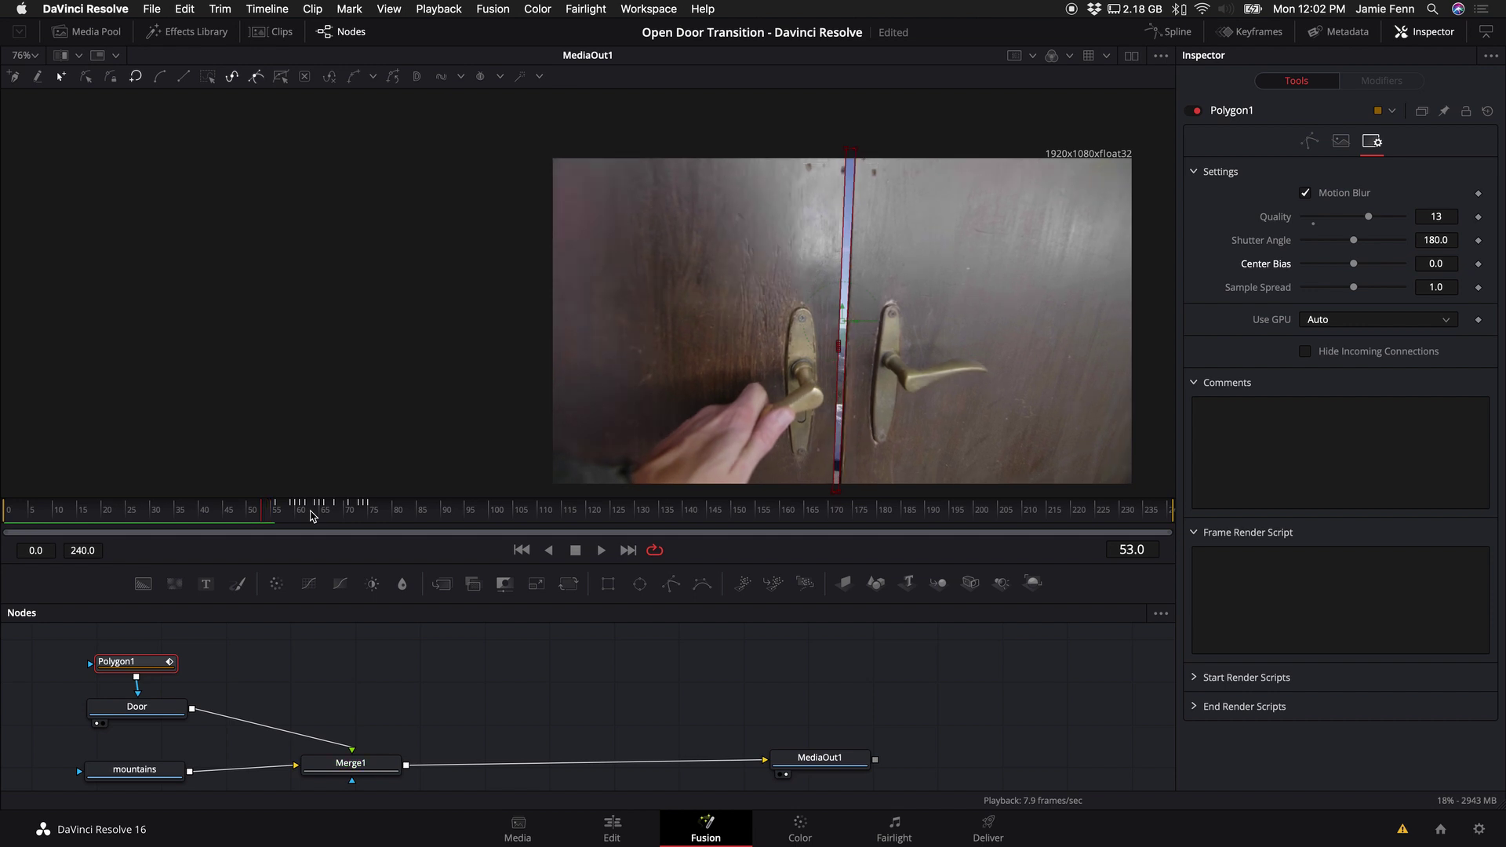
{"action": "key", "text": "Left"}
{"action": "key", "text": "Right"}
{"action": "key", "text": "Right"}
{"action": "key", "text": "Right"}
{"action": "key", "text": "Right"}
{"action": "key", "text": "Right"}
{"action": "key", "text": "Right"}
{"action": "key", "text": "Right"}
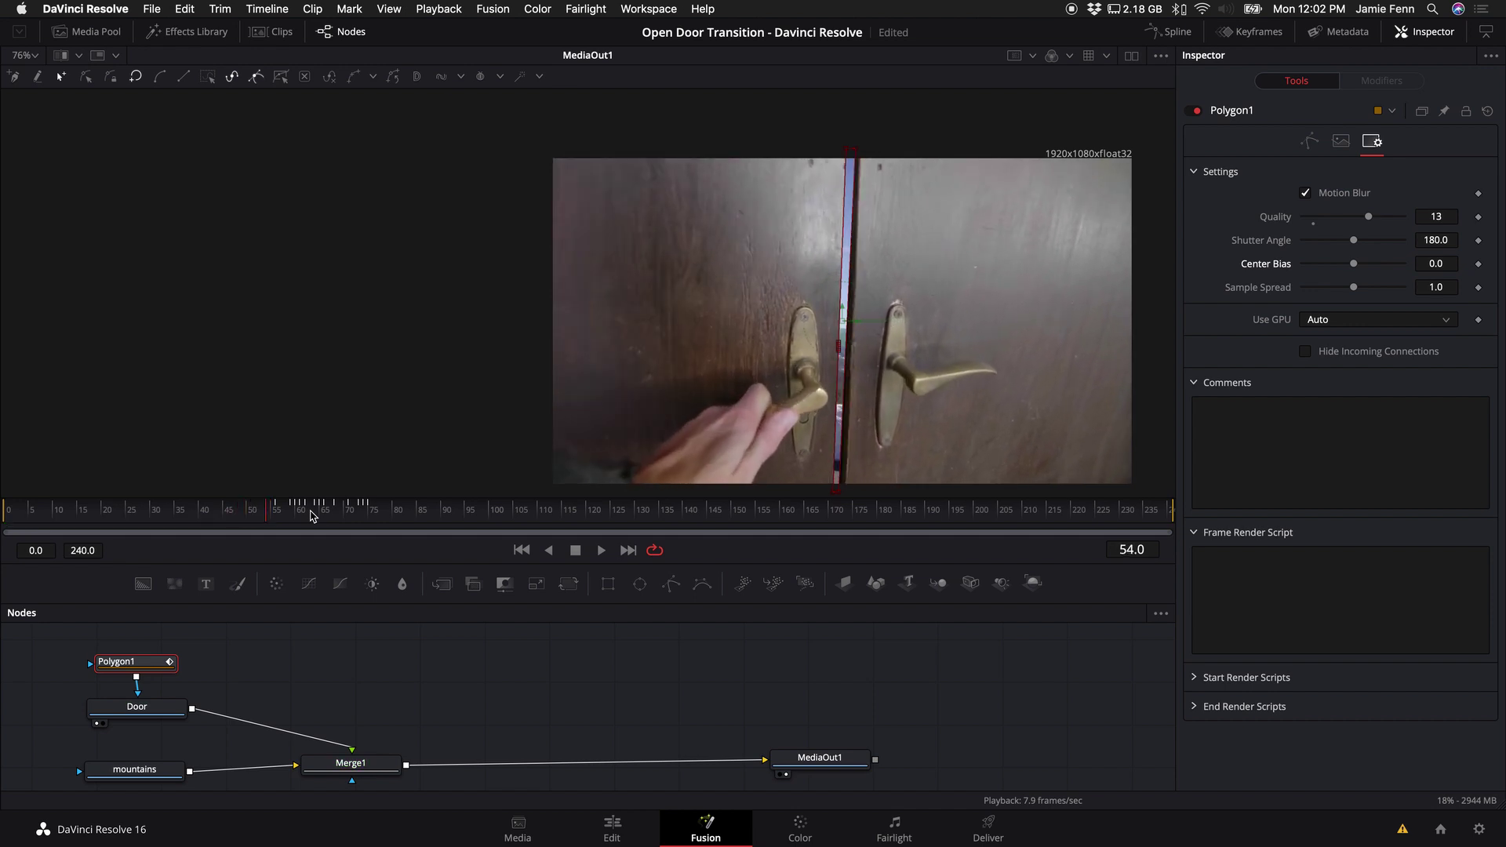
{"action": "key", "text": "Right"}
{"action": "key", "text": "Right"}
{"action": "key", "text": "Right"}
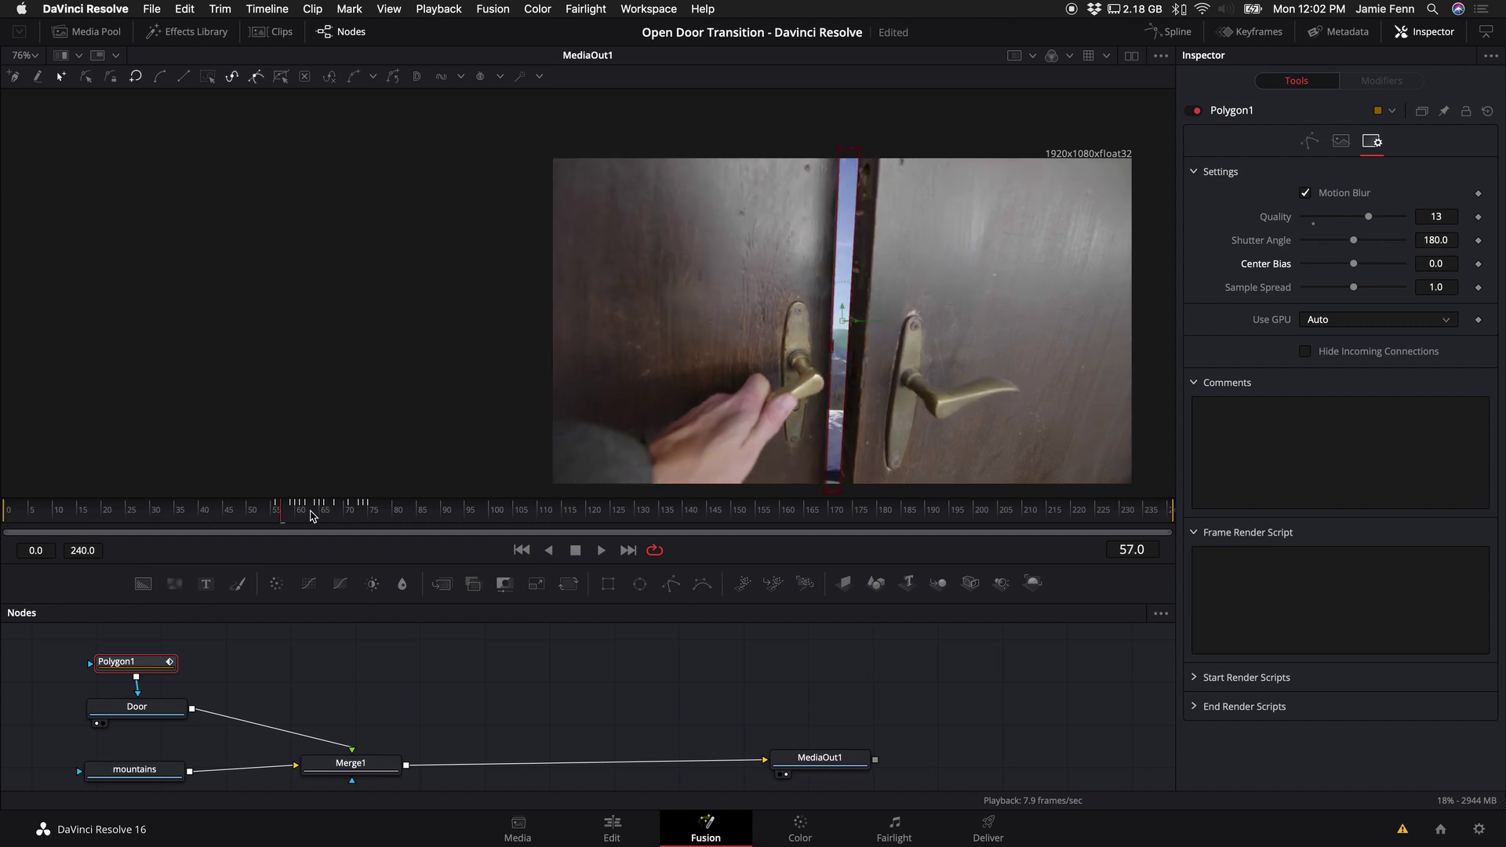
{"action": "key", "text": "Left"}
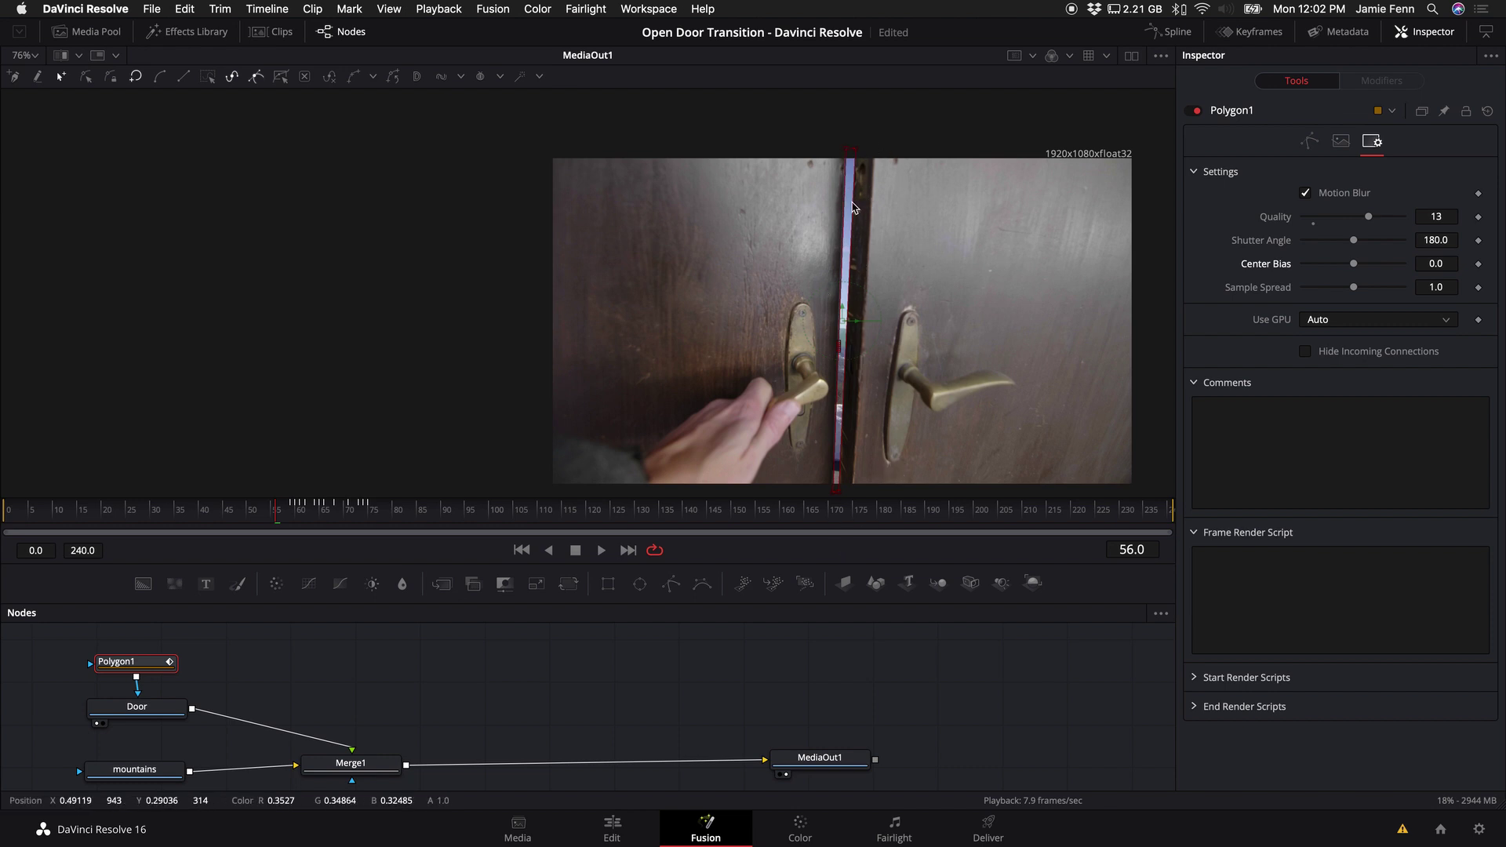
{"action": "scroll", "coordinate": [863, 298], "scroll_direction": "up", "scroll_amount": 1}
{"action": "key", "text": "Left"}
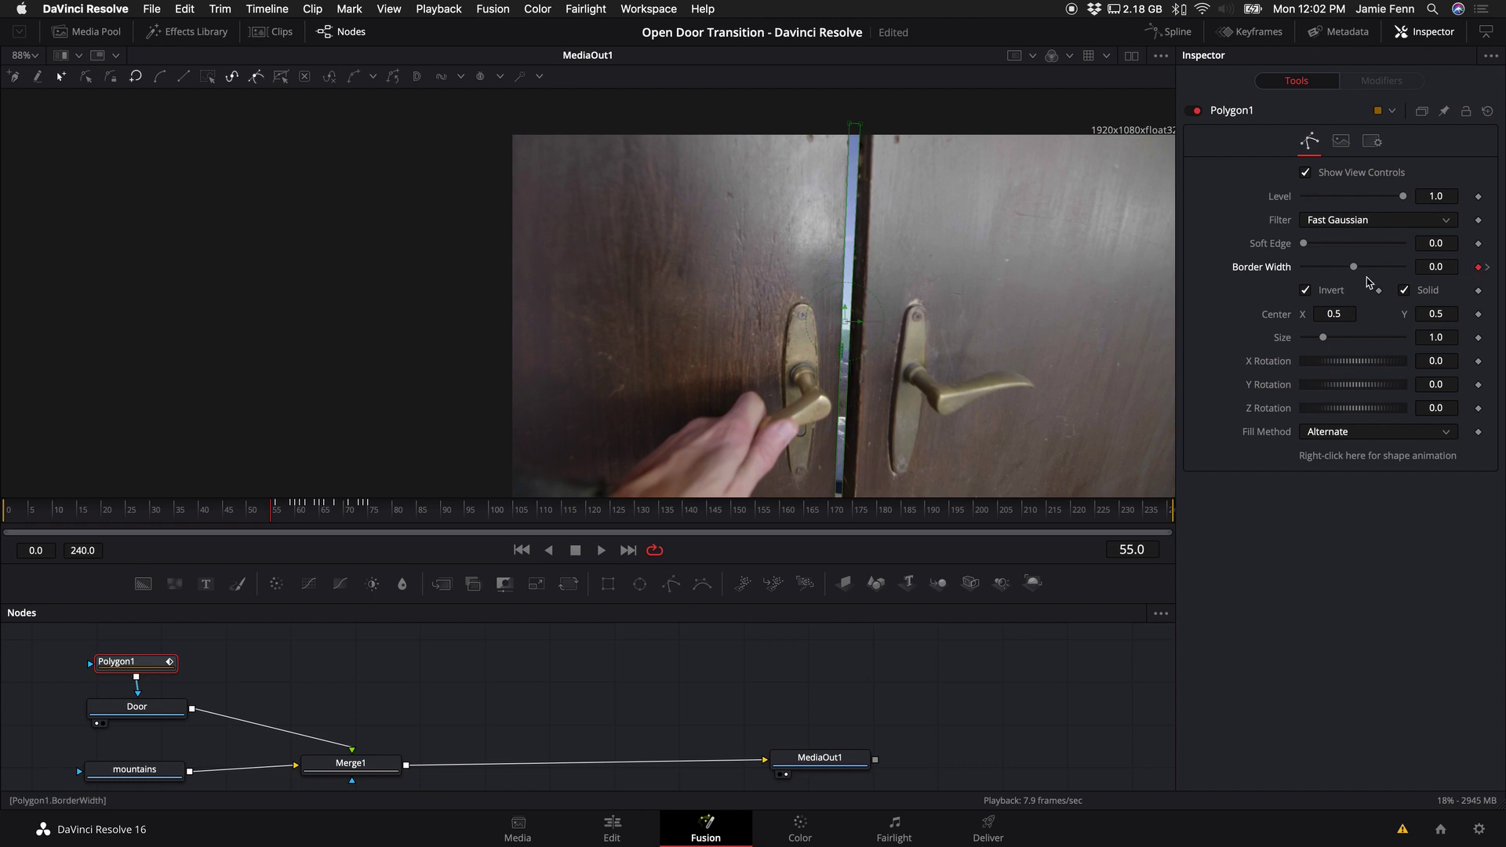
{"action": "left_click_drag", "start_coordinate": [1357, 271], "coordinate": [1184, 282]}
Step: Step to frame 56 to confirm Border Width keys at 0.0 there
{"action": "key", "text": "Right"}
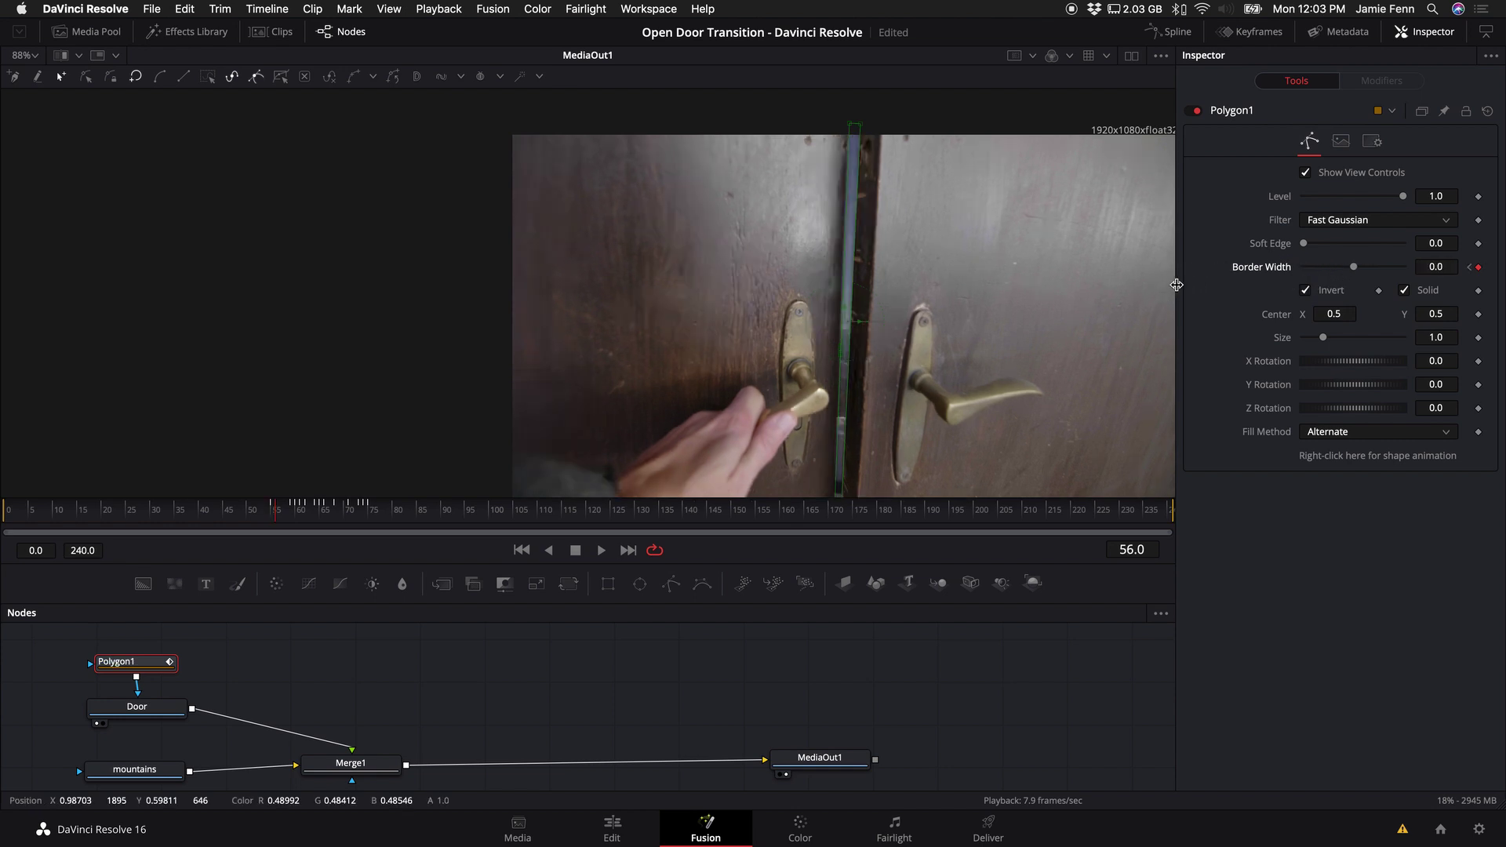
{"action": "key", "text": "Right"}
{"action": "key", "text": "Left"}
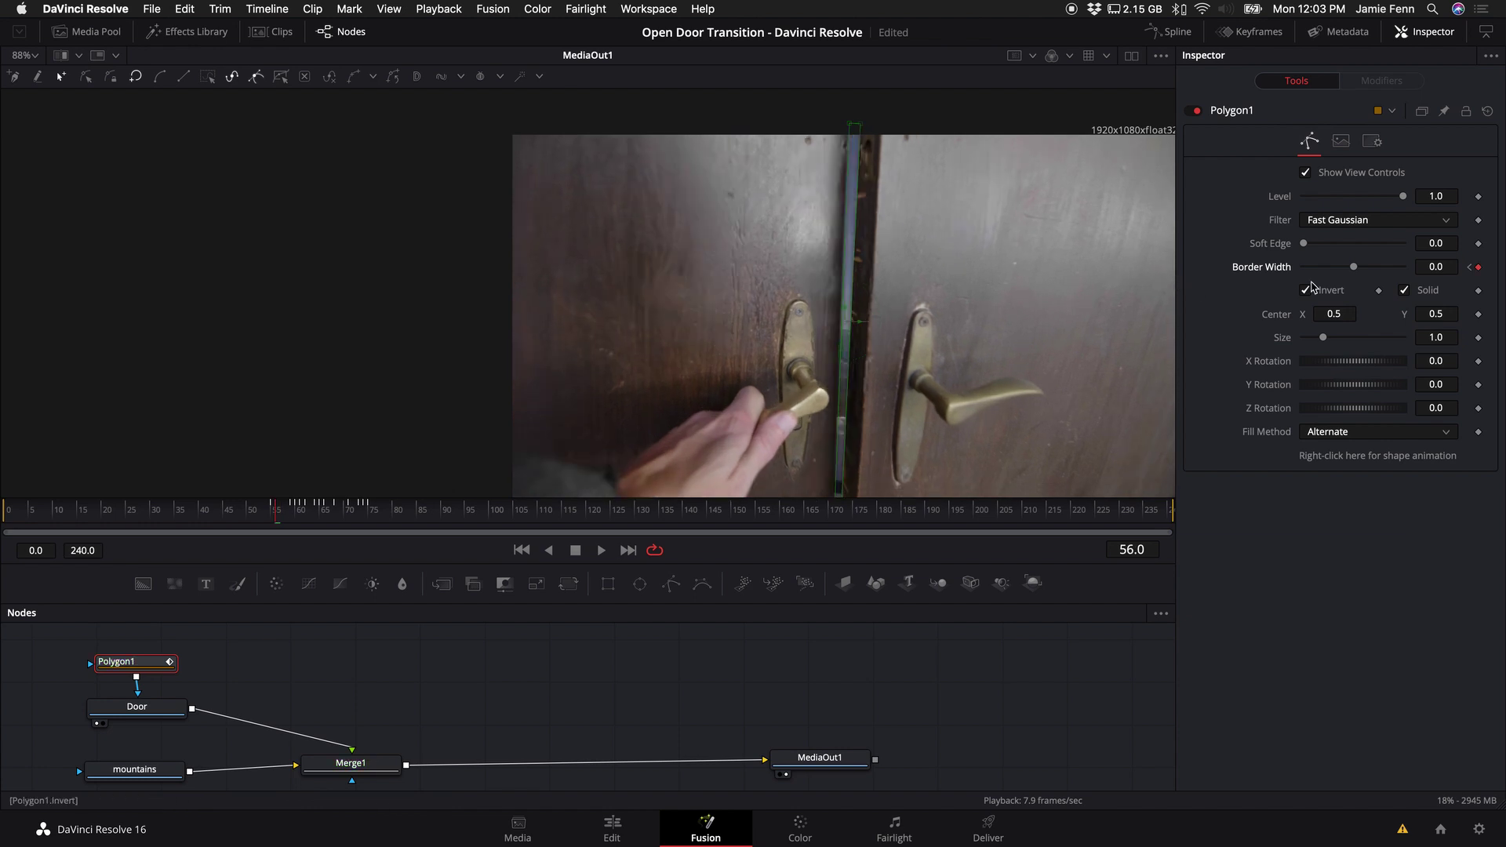
Step: Review the reveal across frames 45–63, then move the MediaOut1 node further right
{"action": "key", "text": "Right"}
{"action": "key", "text": "Right"}
{"action": "key", "text": "Right"}
{"action": "key", "text": "Right"}
{"action": "key", "text": "Right"}
{"action": "key", "text": "Right"}
{"action": "key", "text": "Left"}
{"action": "key", "text": "Left"}
{"action": "key", "text": "Left"}
{"action": "key", "text": "Left"}
{"action": "key", "text": "Left"}
{"action": "key", "text": "Left"}
{"action": "key", "text": "Left"}
{"action": "key", "text": "Left"}
{"action": "key", "text": "Left"}
{"action": "key", "text": "Left"}
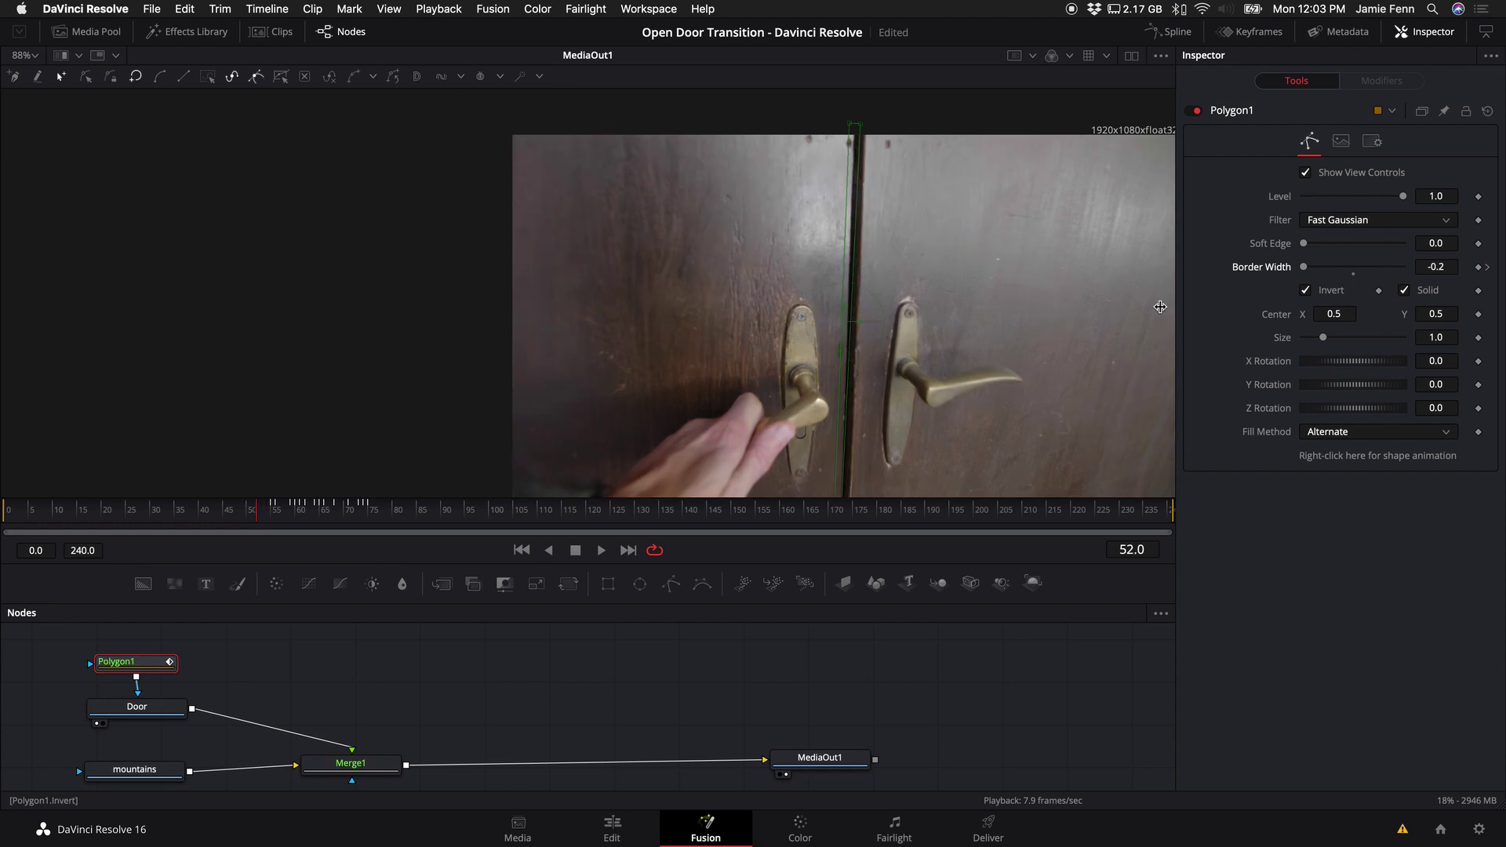
{"action": "key", "text": "Left"}
{"action": "key", "text": "Left"}
{"action": "key", "text": "Left"}
{"action": "key", "text": "Left"}
{"action": "key", "text": "Left"}
{"action": "key", "text": "Left"}
{"action": "key", "text": "Left"}
{"action": "key", "text": "Right"}
{"action": "key", "text": "Right"}
{"action": "key", "text": "Right"}
{"action": "key", "text": "Right"}
{"action": "key", "text": "Right"}
{"action": "key", "text": "Right"}
{"action": "key", "text": "Right"}
{"action": "key", "text": "Right"}
{"action": "key", "text": "Right"}
{"action": "key", "text": "Right"}
{"action": "key", "text": "Right"}
{"action": "key", "text": "Right"}
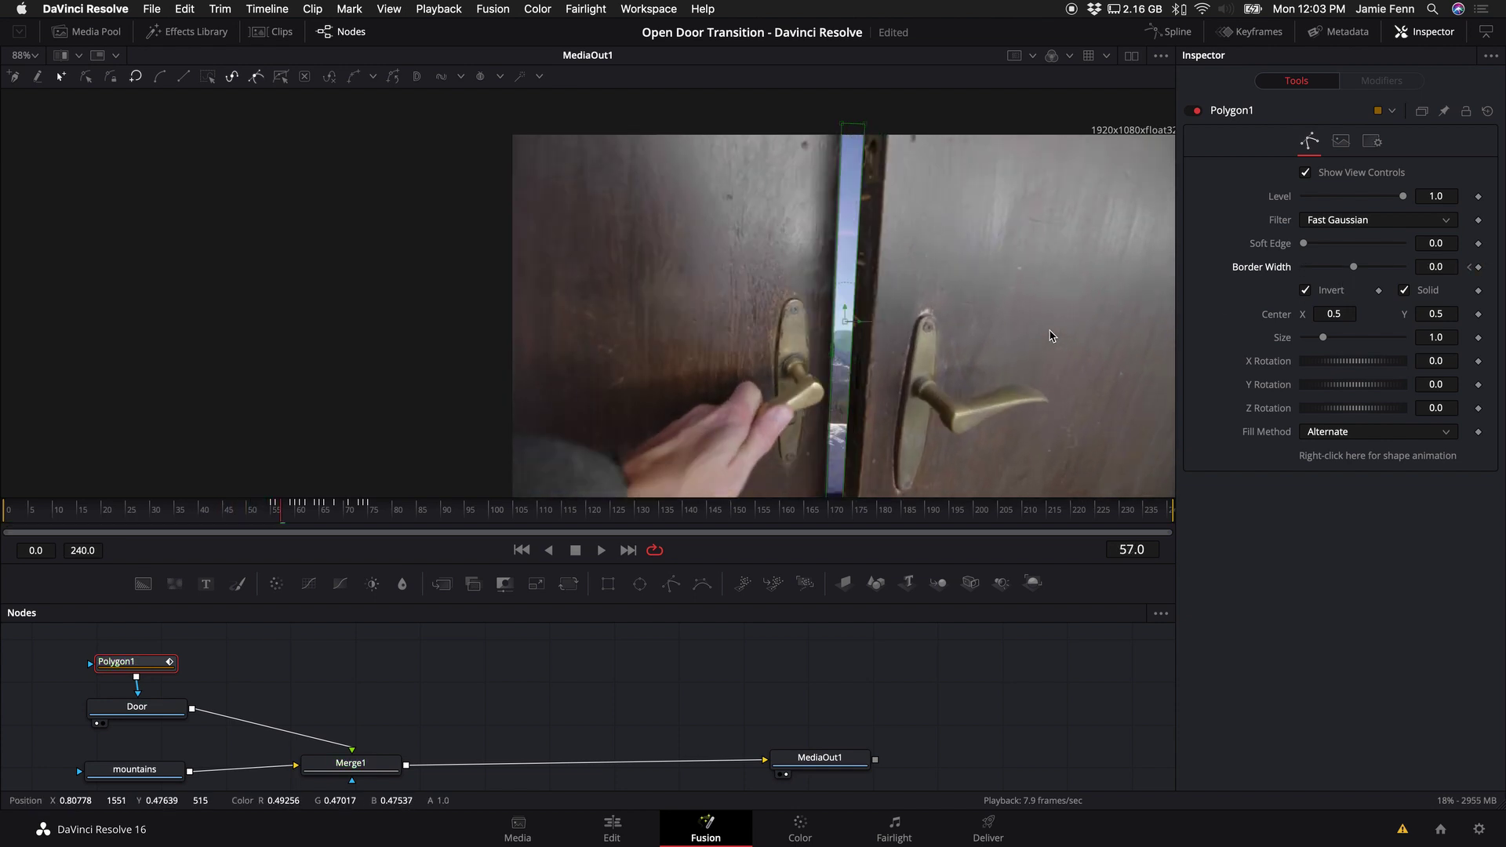
{"action": "key", "text": "Right"}
{"action": "key", "text": "Right"}
{"action": "key", "text": "Right"}
{"action": "key", "text": "Right"}
{"action": "key", "text": "Right"}
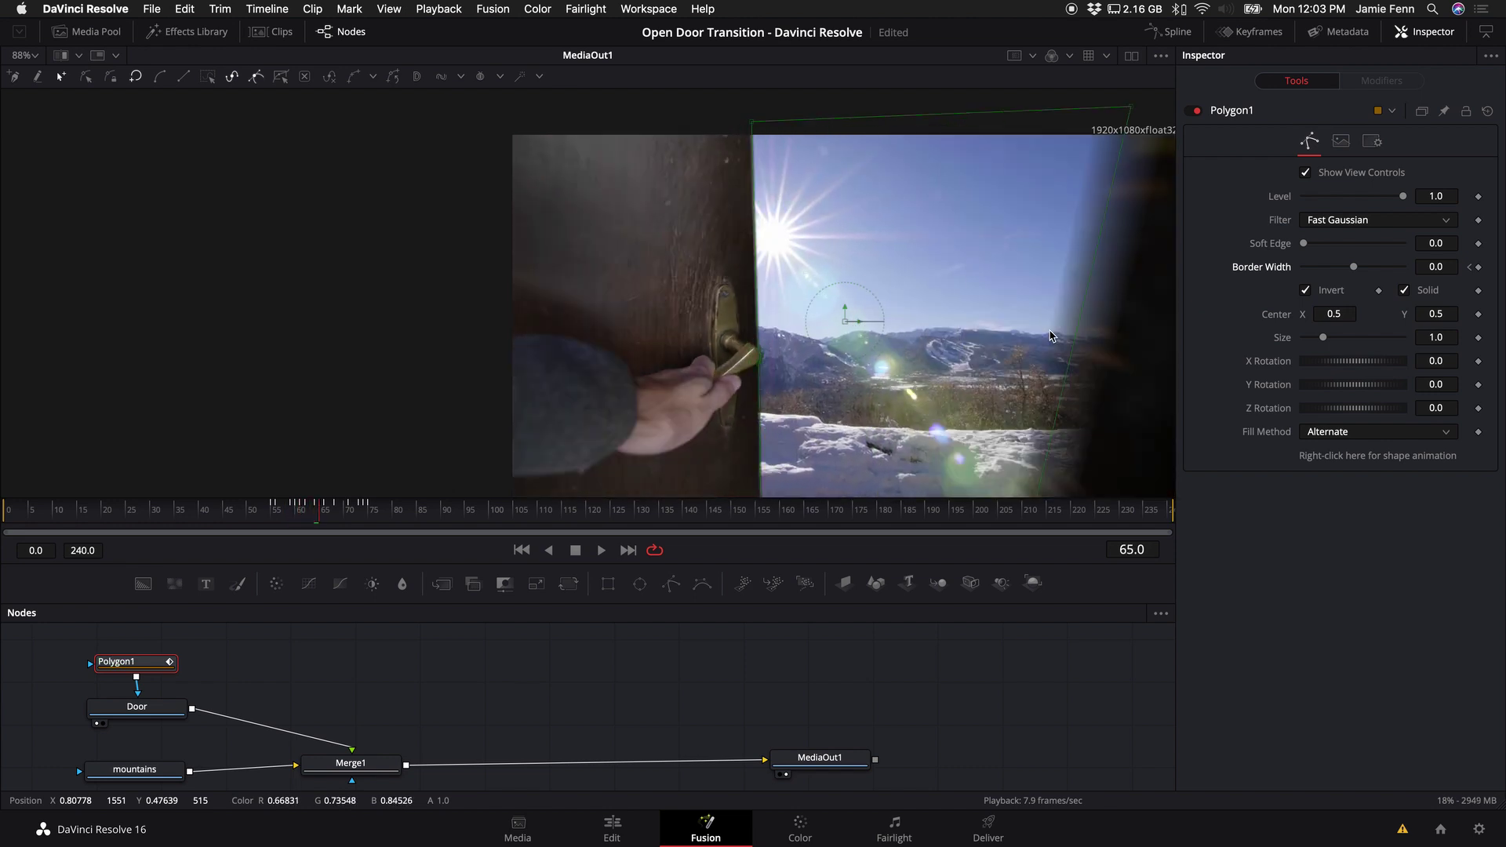
{"action": "key", "text": "Left"}
{"action": "key", "text": "Left"}
{"action": "key", "text": "Left"}
{"action": "key", "text": "Left"}
{"action": "key", "text": "Left"}
{"action": "scroll", "coordinate": [549, 714], "scroll_direction": "down", "scroll_amount": 2}
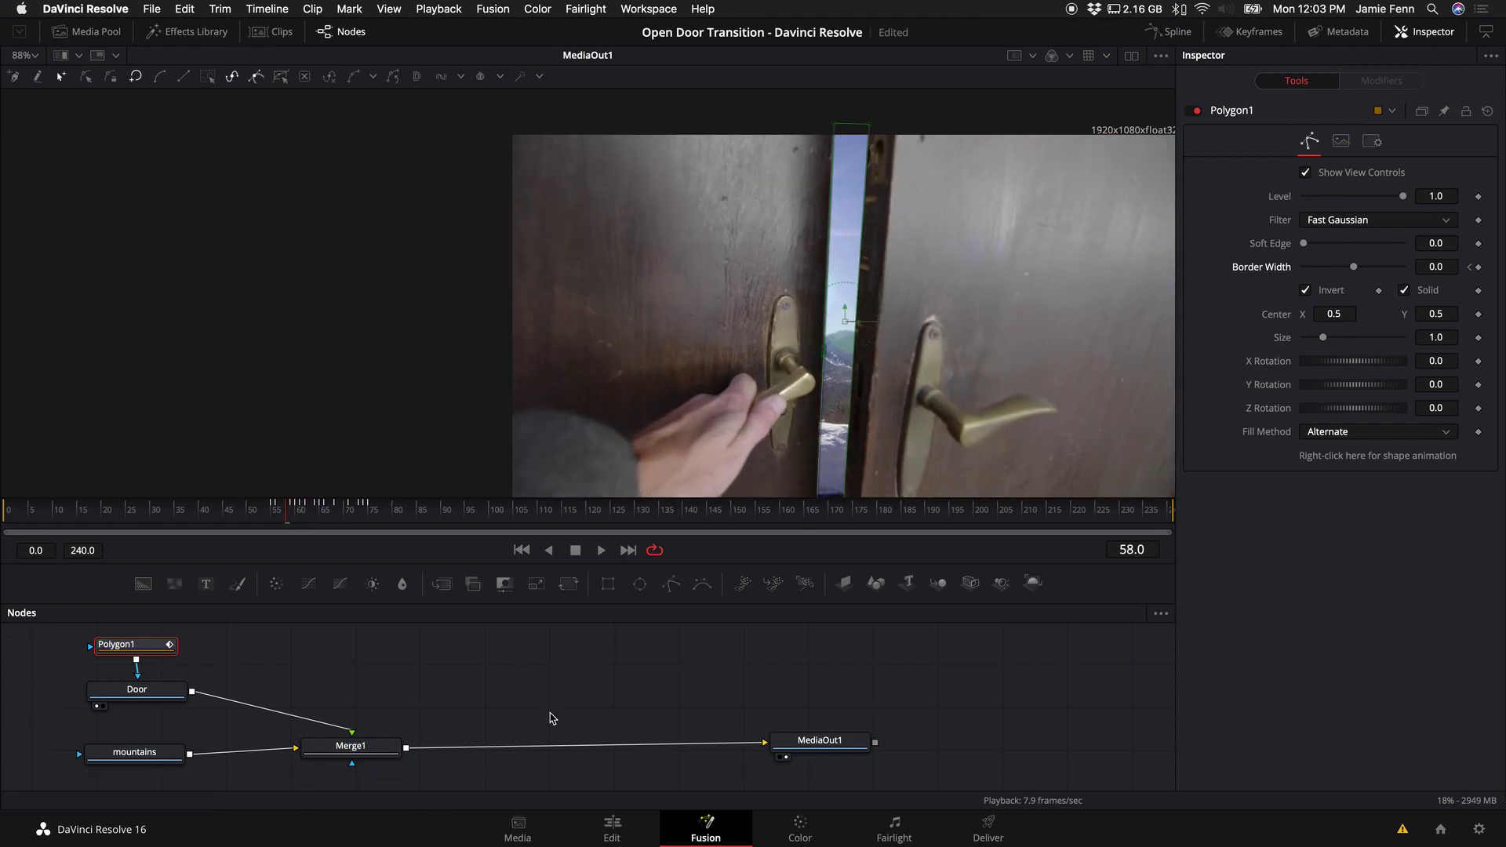
{"action": "left_click_drag", "start_coordinate": [819, 693], "coordinate": [853, 710]}
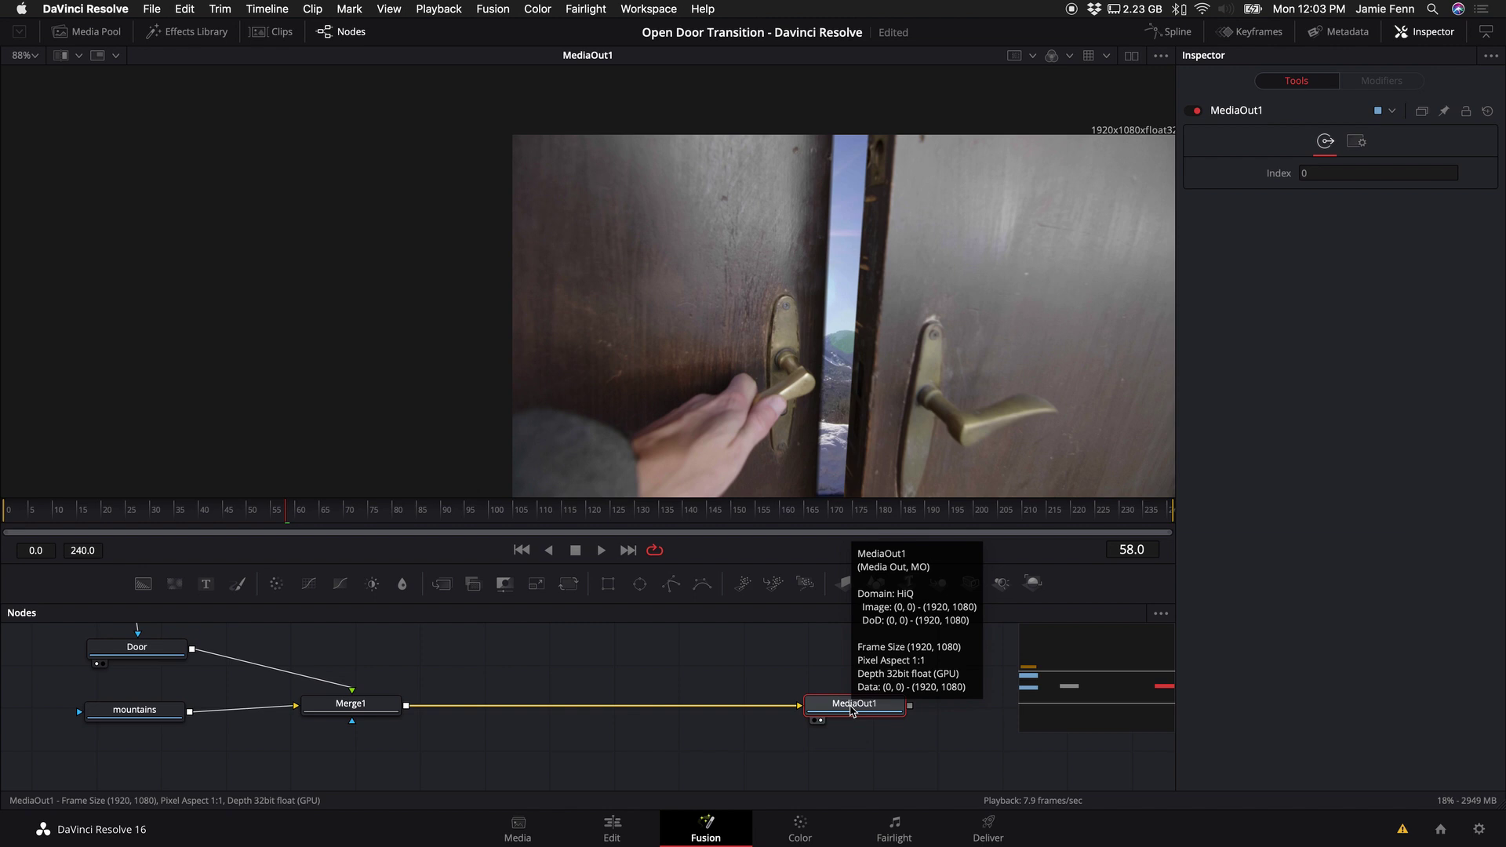
Step: Save the project, then insert a Rays effect after Merge1 by searching 'ray'
{"action": "key", "text": "super+s"}
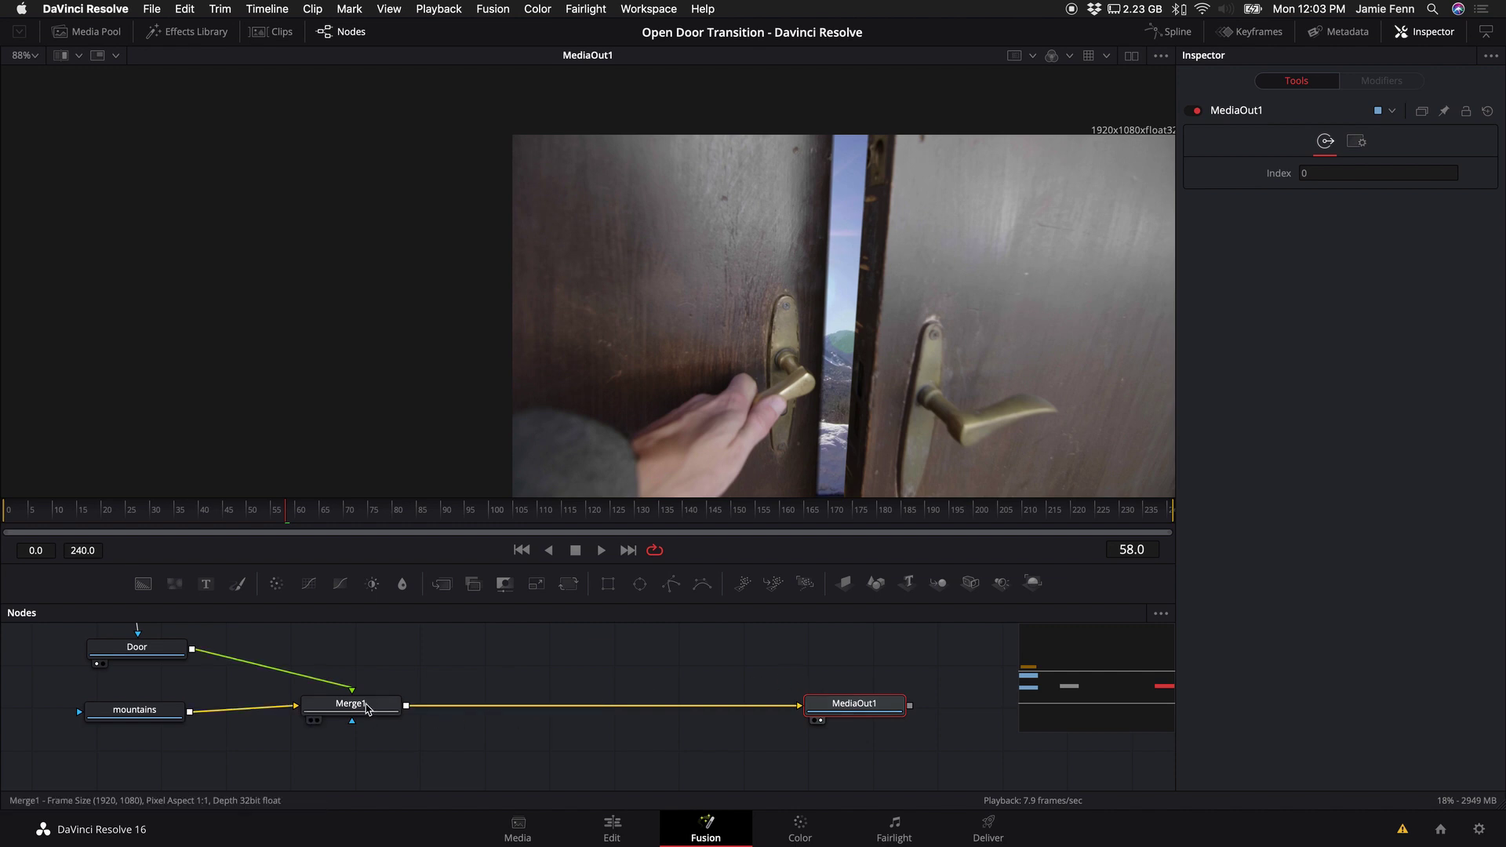
{"action": "left_click", "coordinate": [367, 708]}
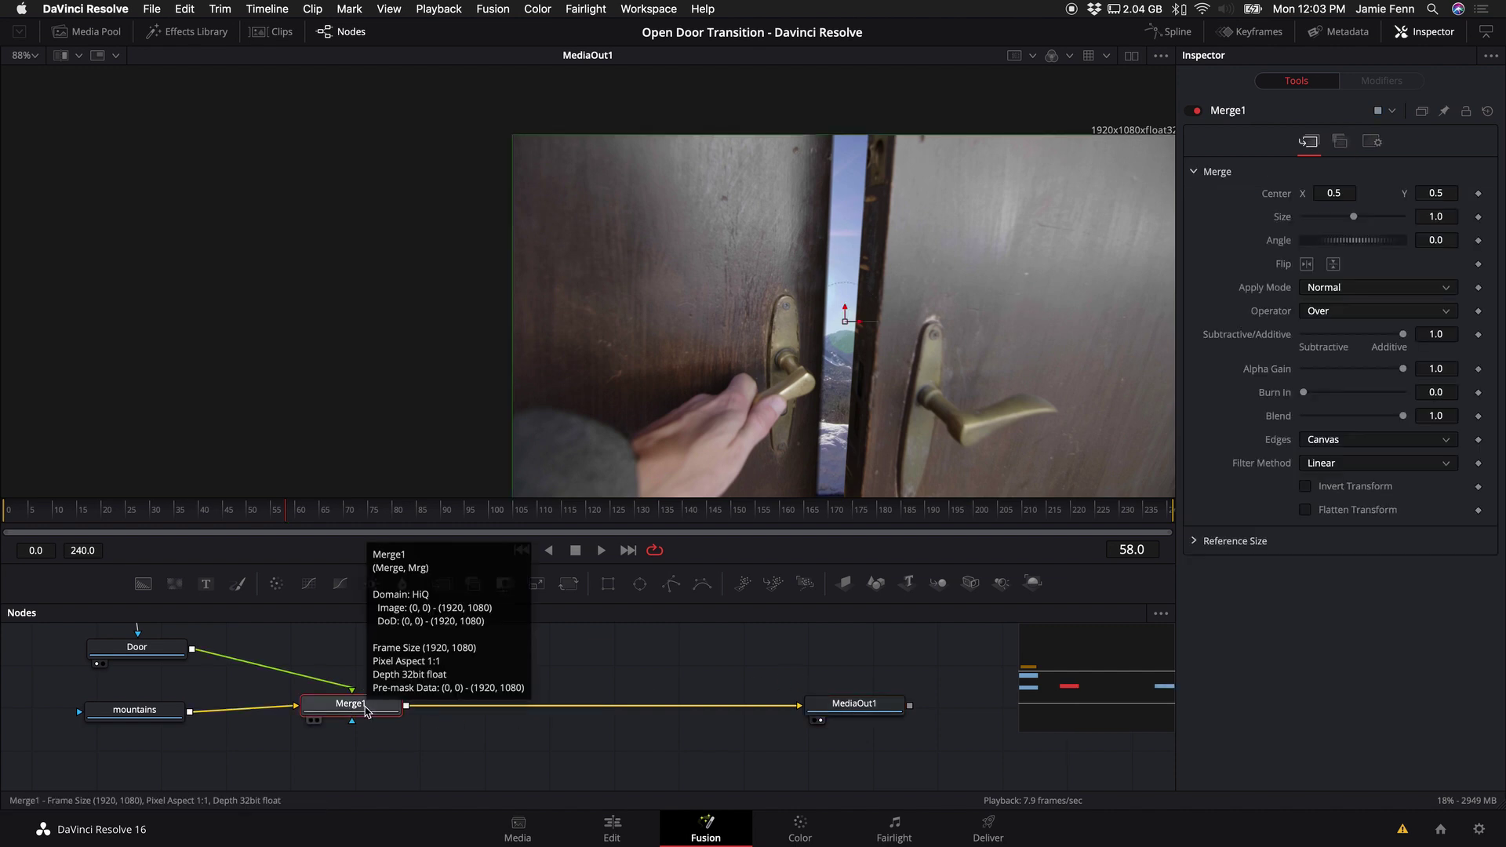
{"action": "key", "text": "shift+space"}
{"action": "type", "text": "light"}
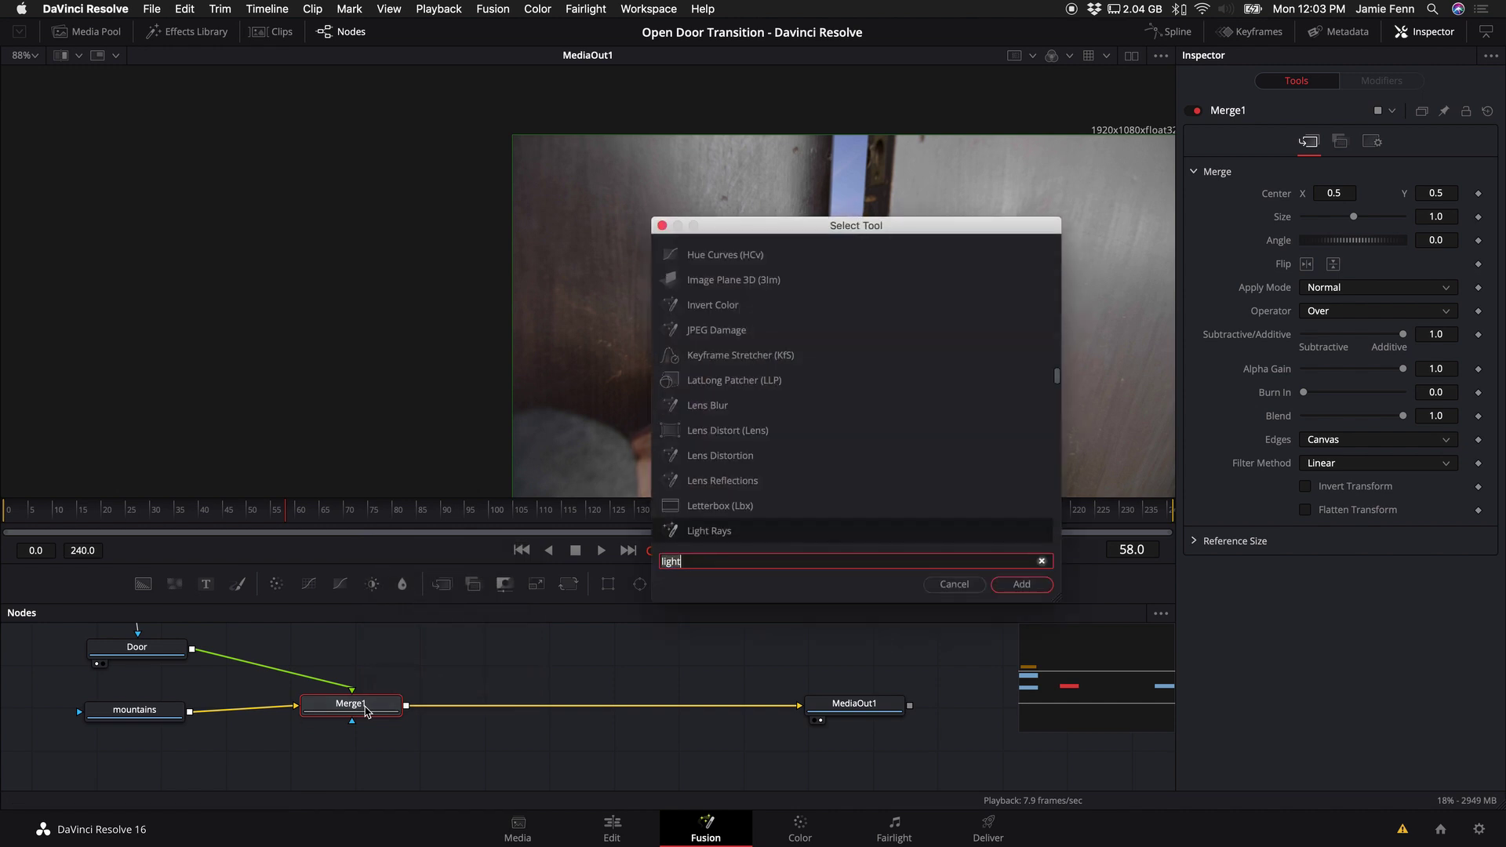
{"action": "key", "text": "BackSpace"}
{"action": "key", "text": "BackSpace"}
{"action": "key", "text": "BackSpace"}
{"action": "key", "text": "BackSpace"}
{"action": "key", "text": "BackSpace"}
{"action": "type", "text": "rays"}
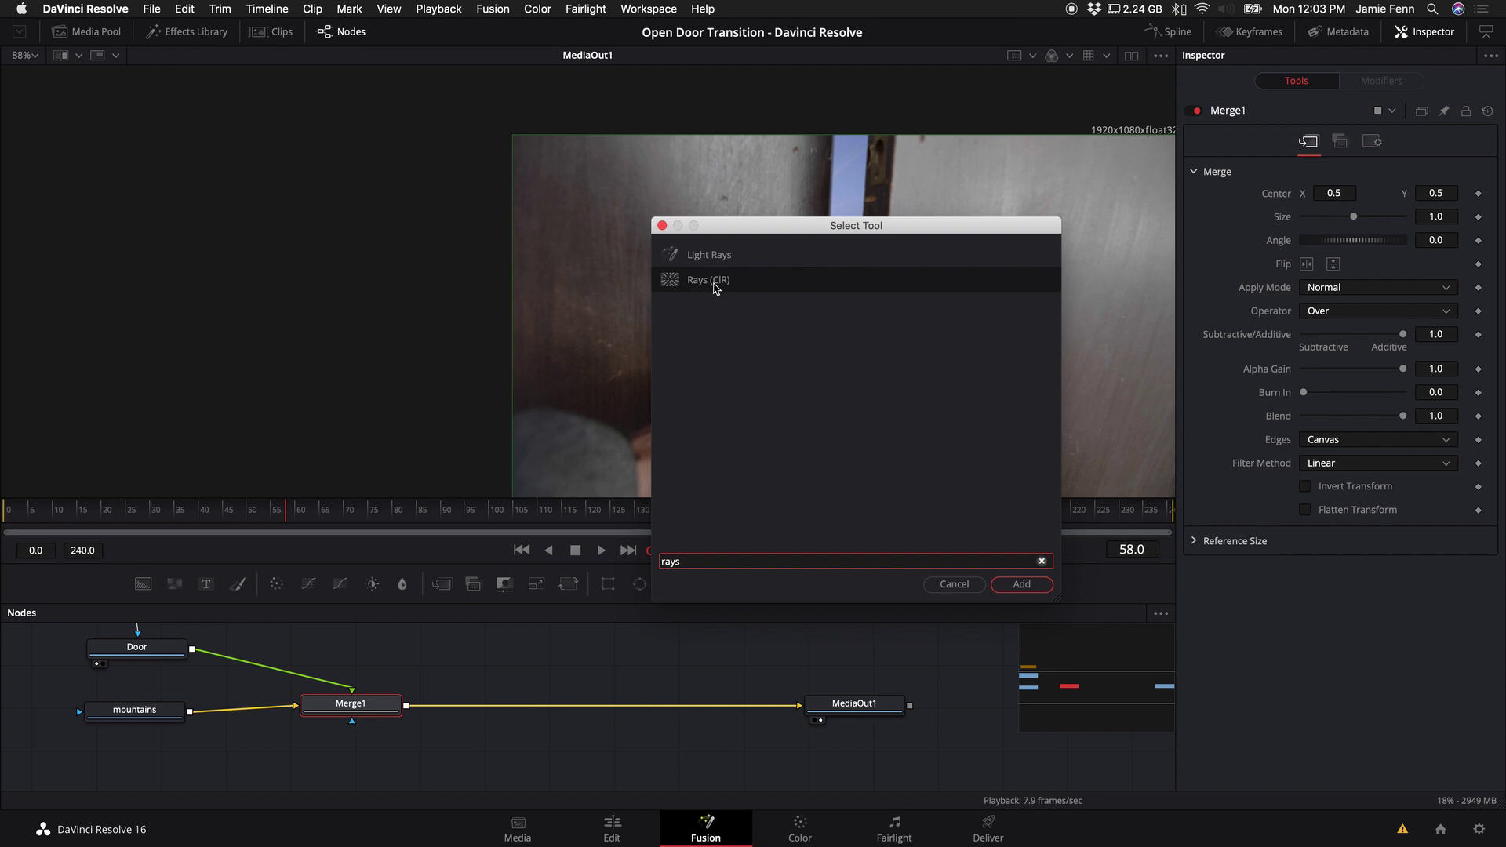
{"action": "left_click", "coordinate": [1018, 586]}
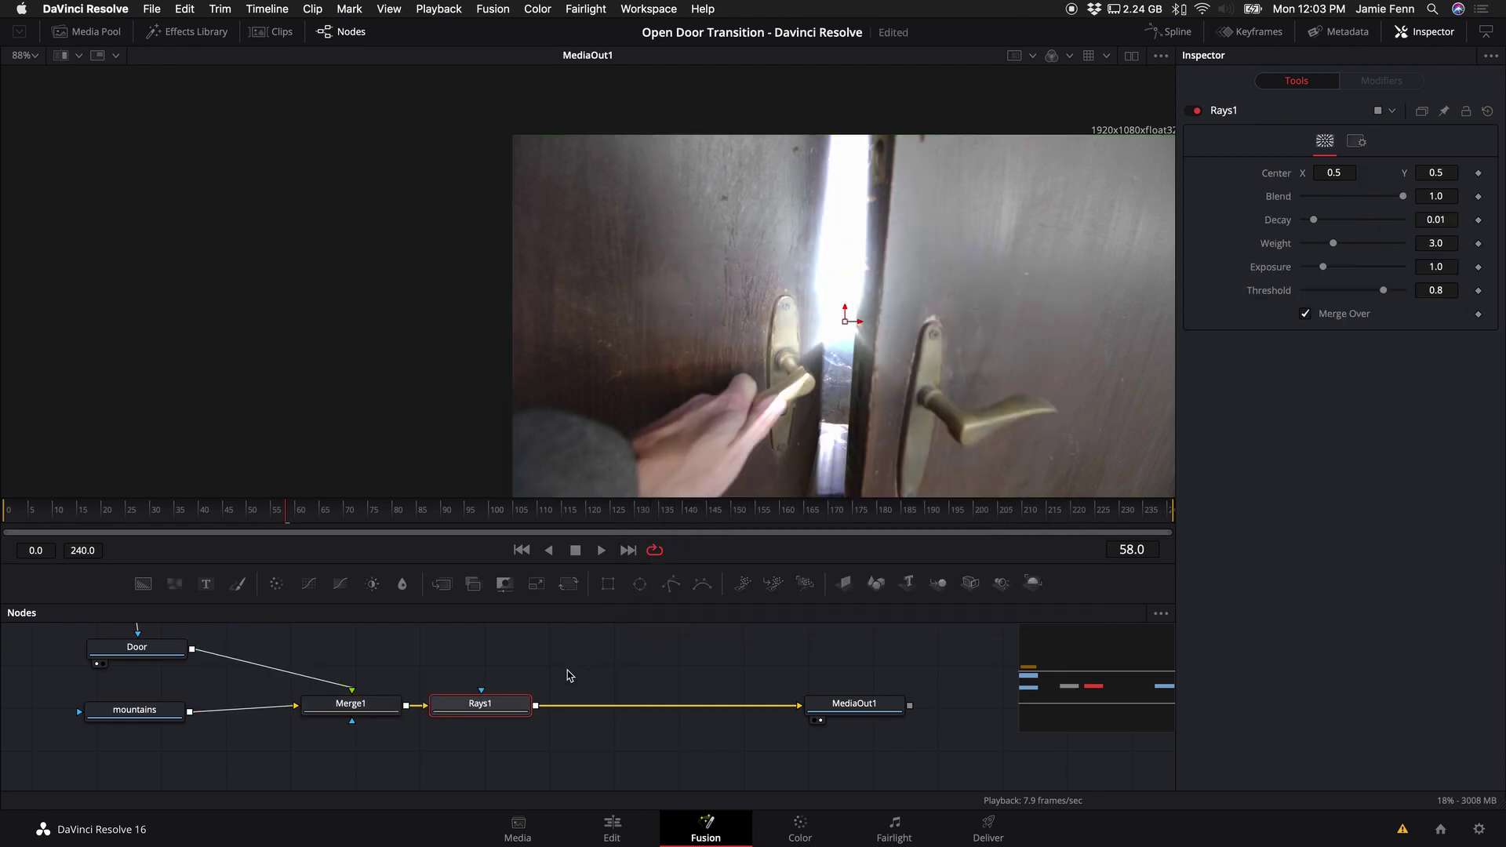
Step: Keyframe the Rays1 Threshold at 0.969 on frame 56, then lower it to 0.882 later
{"action": "key", "text": "j"}
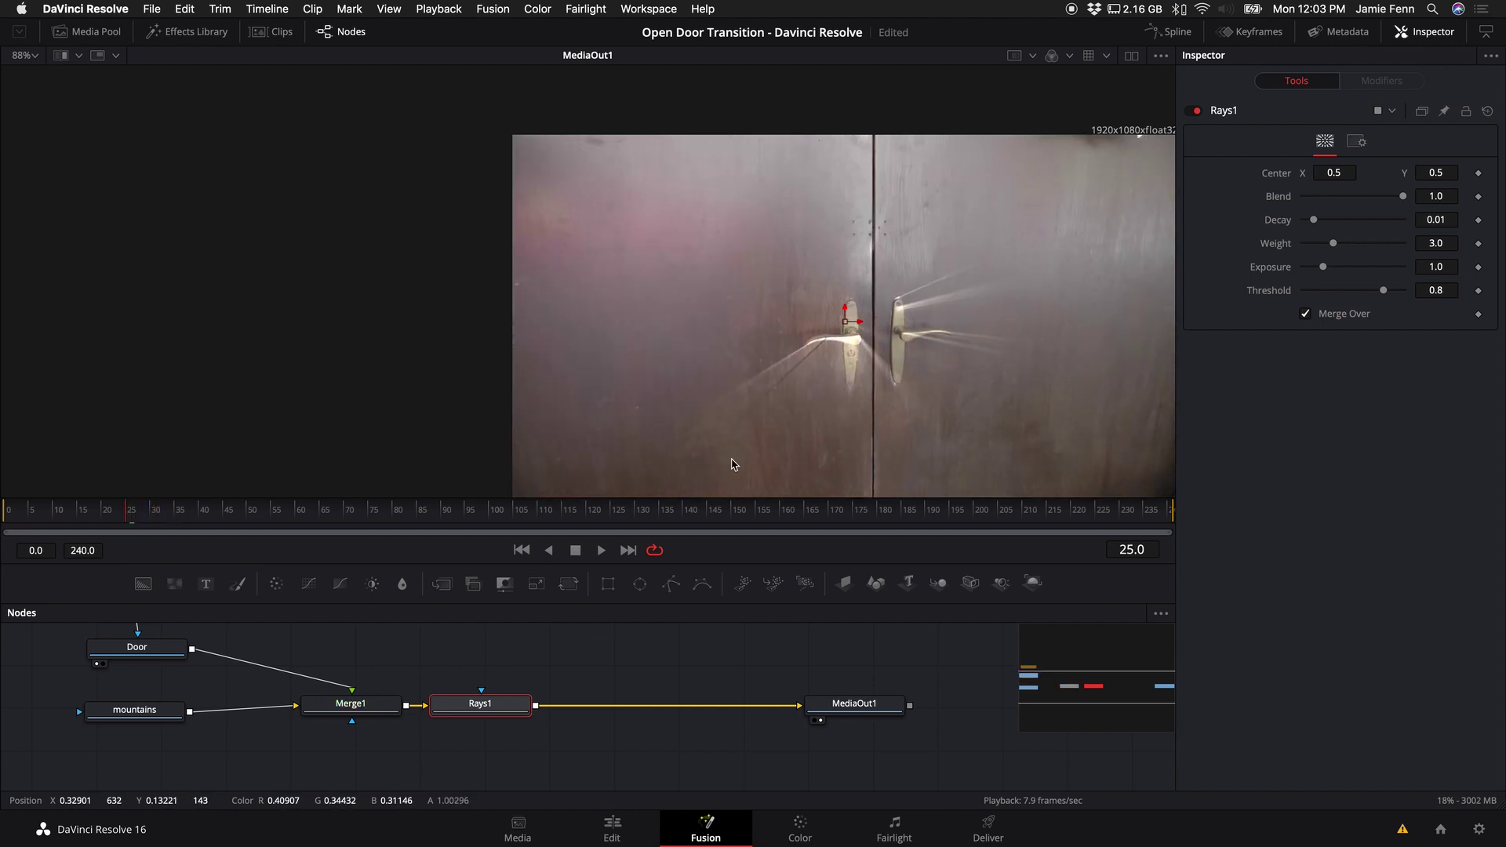
{"action": "left_click_drag", "start_coordinate": [121, 512], "coordinate": [29, 524]}
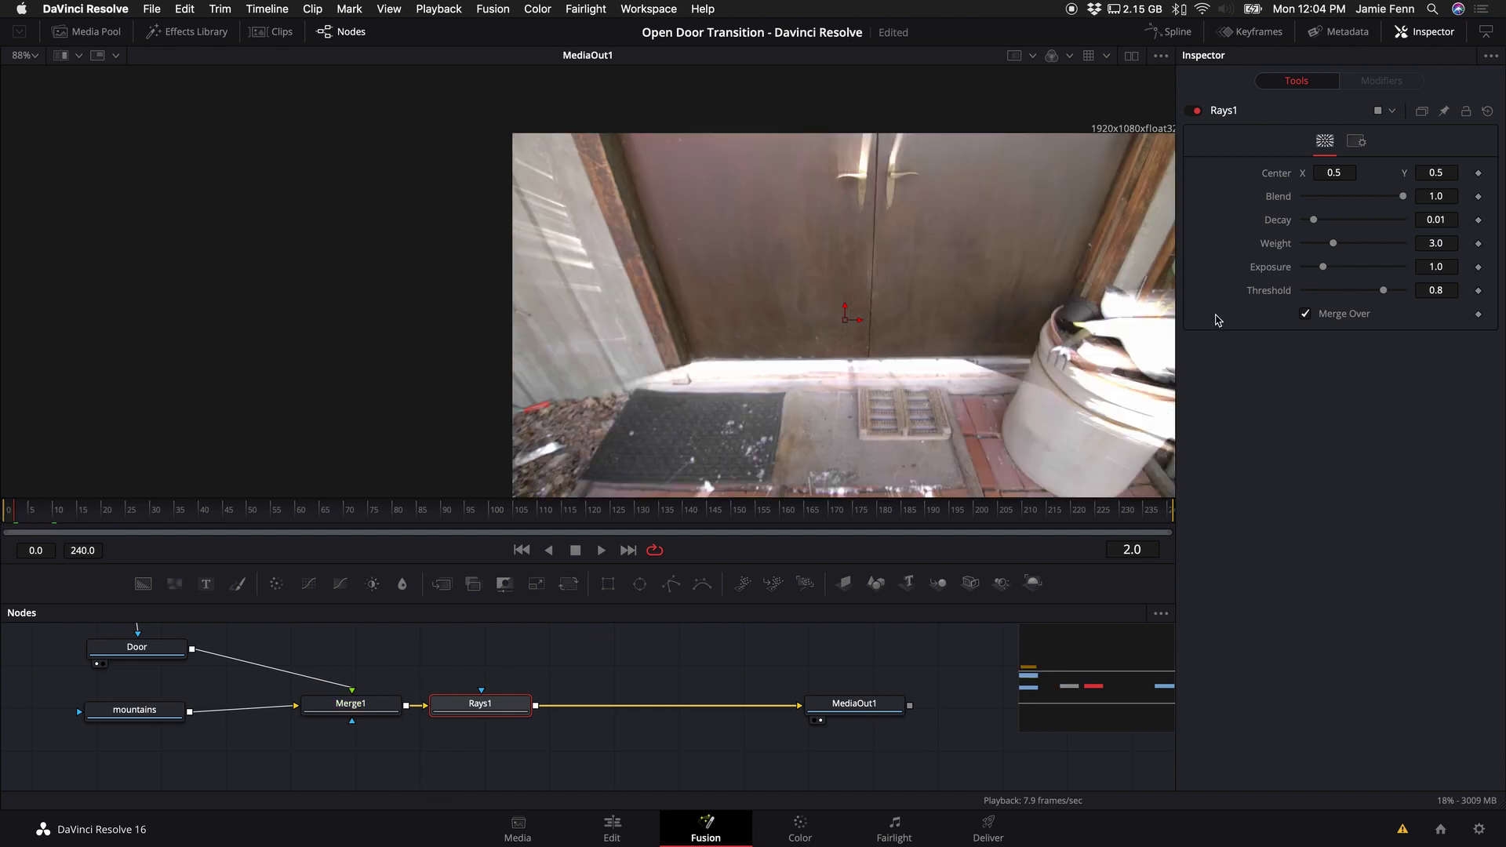
{"action": "key", "text": "Left"}
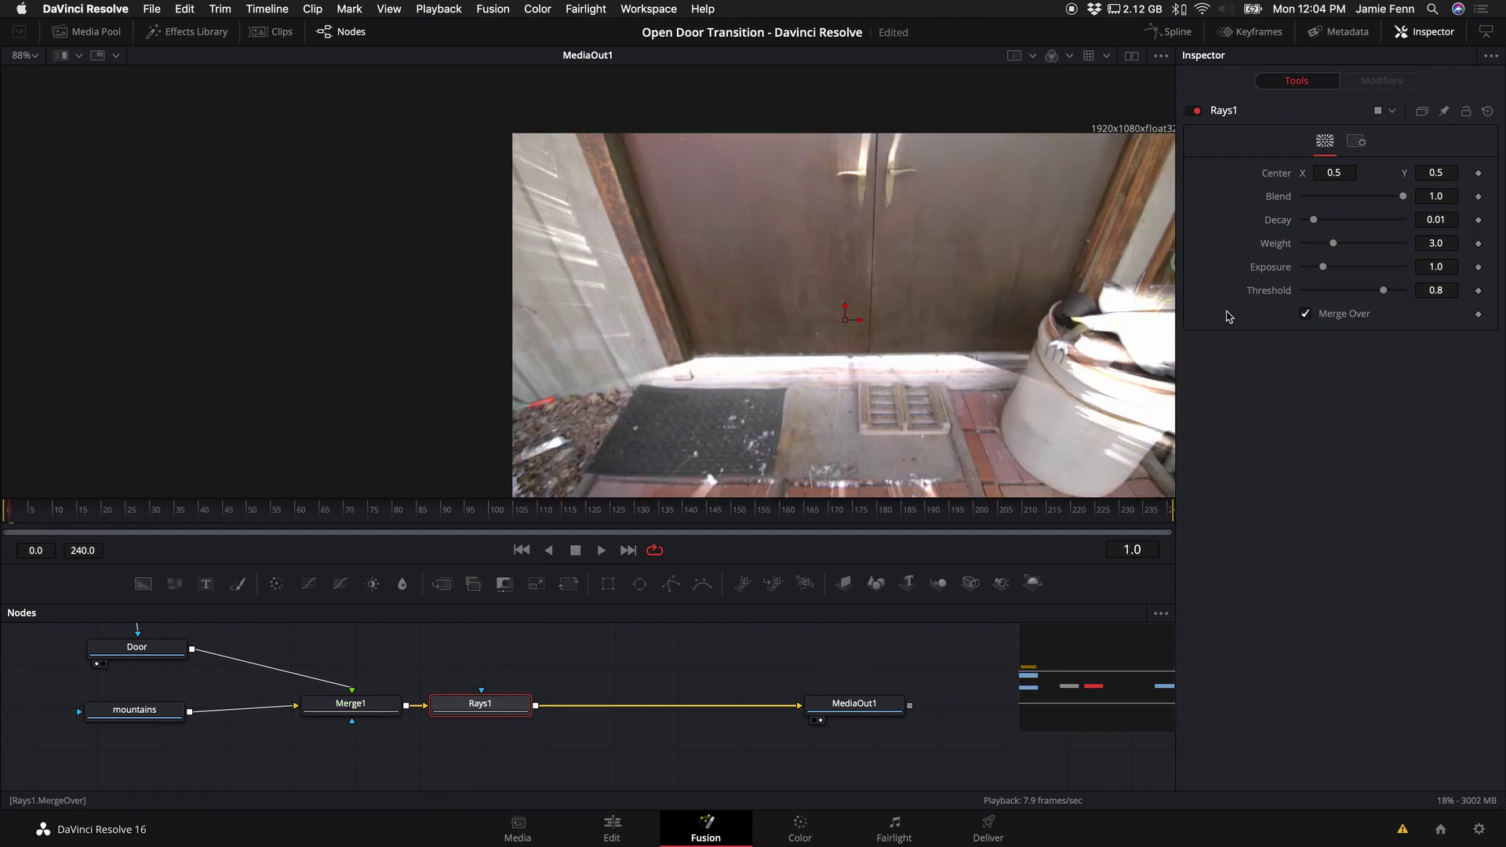
{"action": "left_click_drag", "start_coordinate": [1386, 294], "coordinate": [1401, 296]}
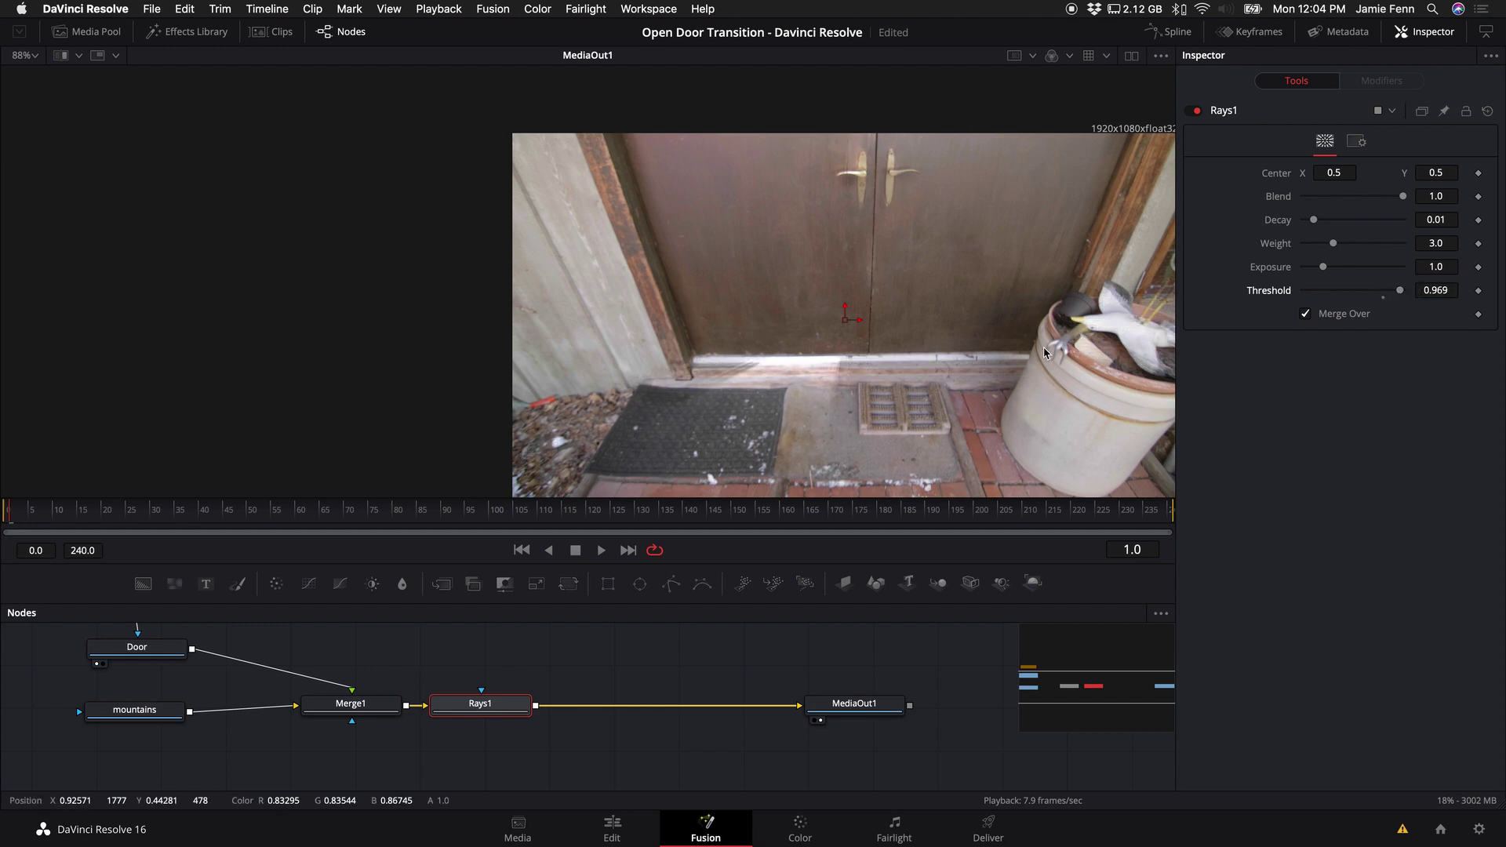
{"action": "key", "text": "space"}
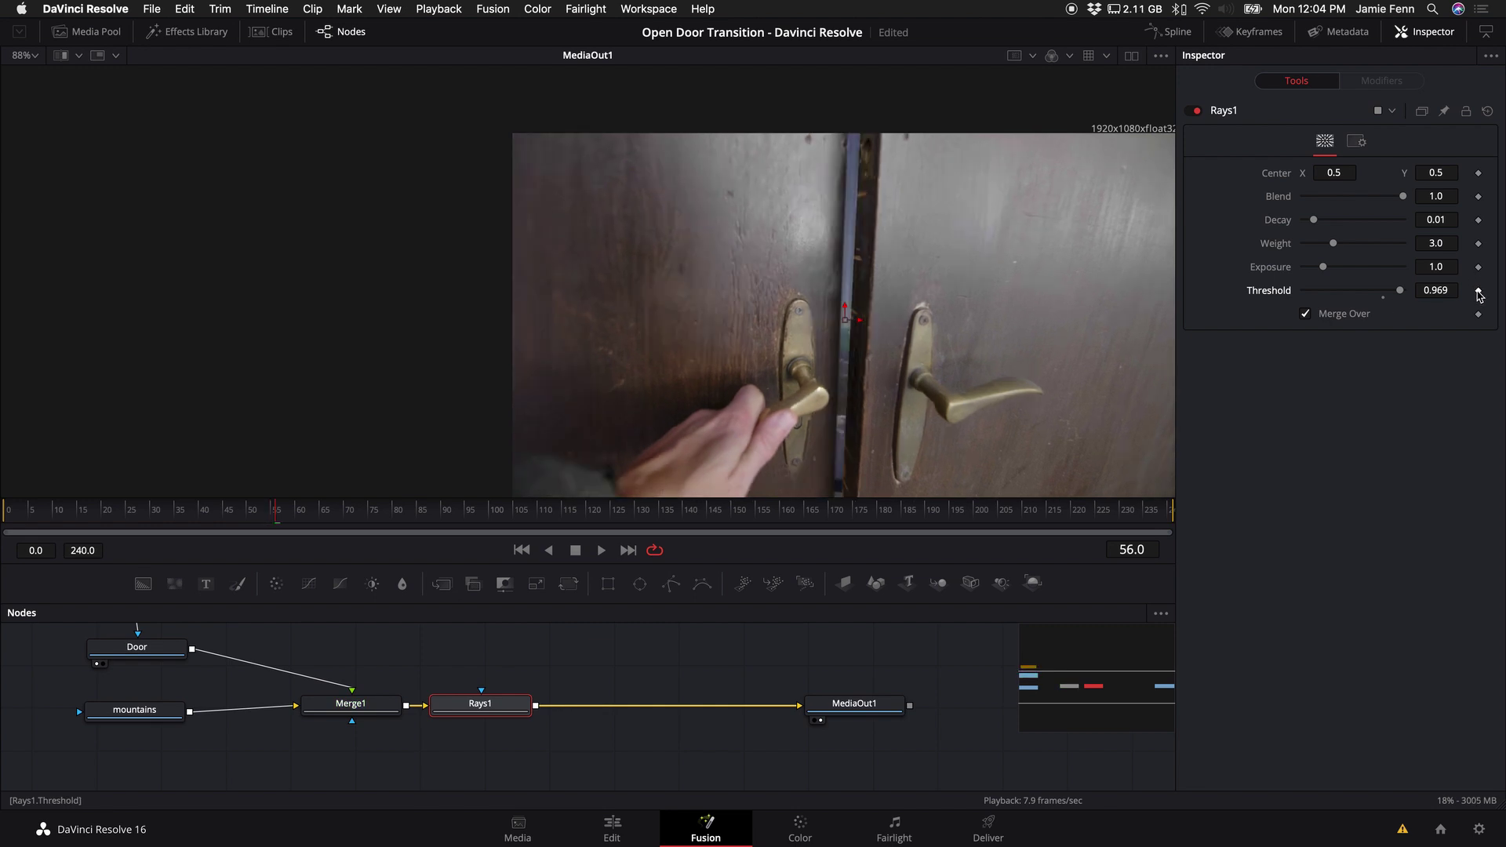
{"action": "left_click", "coordinate": [1480, 291]}
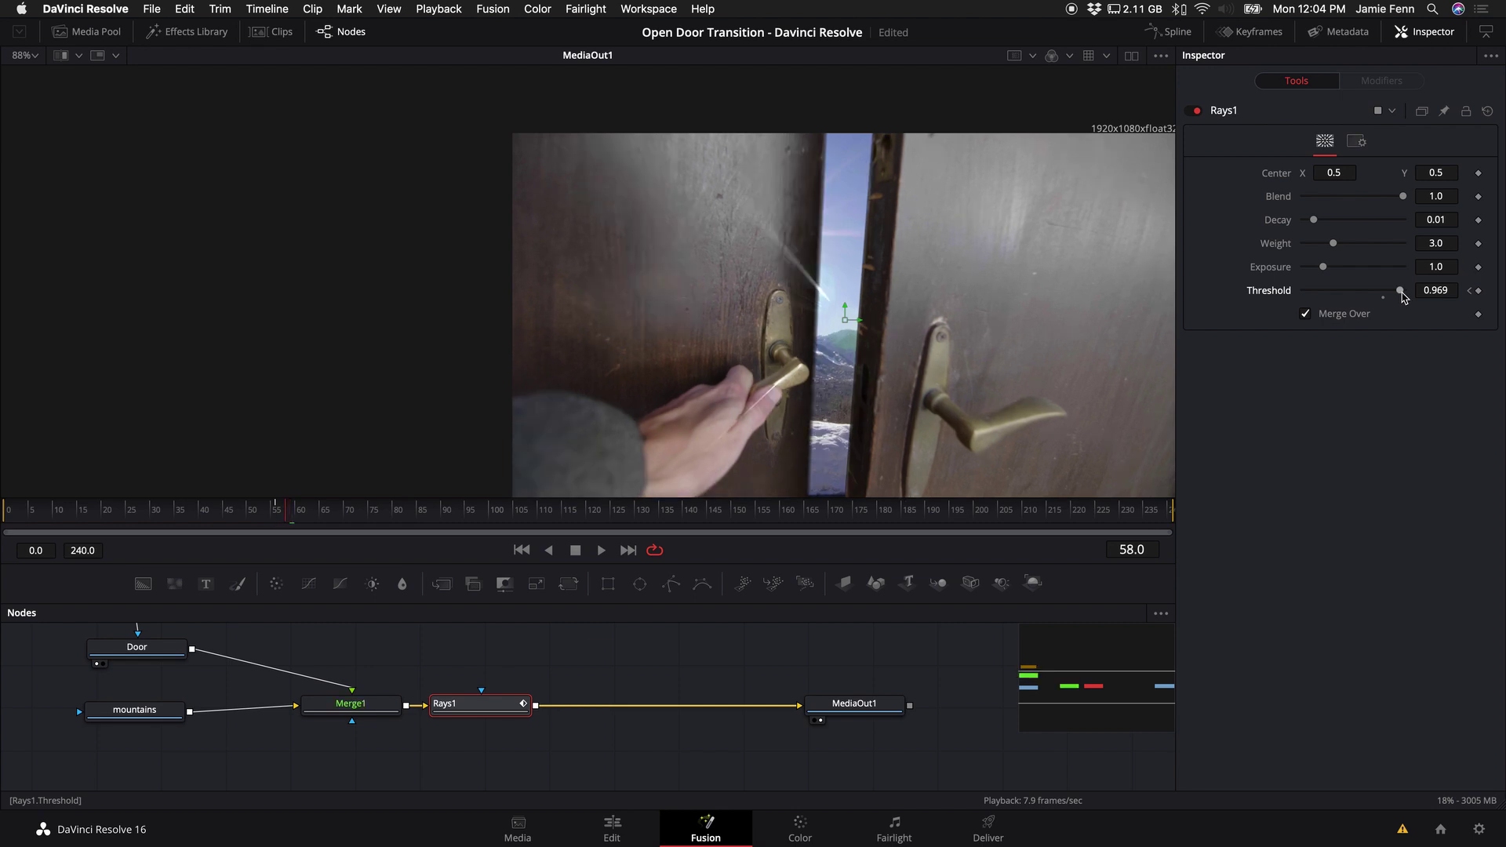
{"action": "left_click_drag", "start_coordinate": [1402, 295], "coordinate": [1395, 300]}
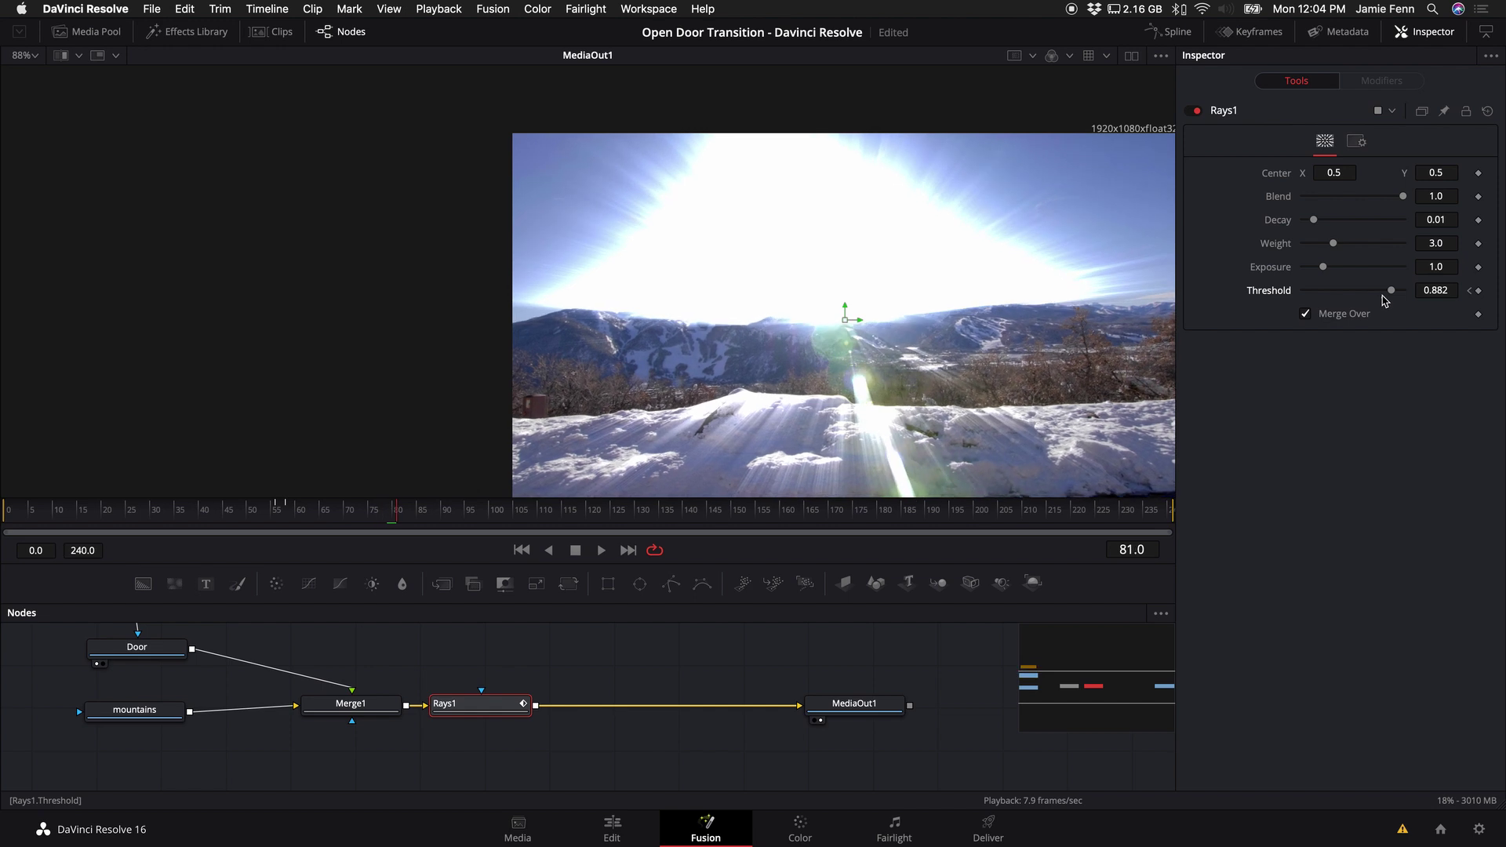
Step: Raise Threshold to about 1.0, set the rays' Center to X 0.39, Y 0.773, and lower Blend slightly
{"action": "left_click_drag", "start_coordinate": [1392, 292], "coordinate": [1424, 293]}
{"action": "key", "text": "j"}
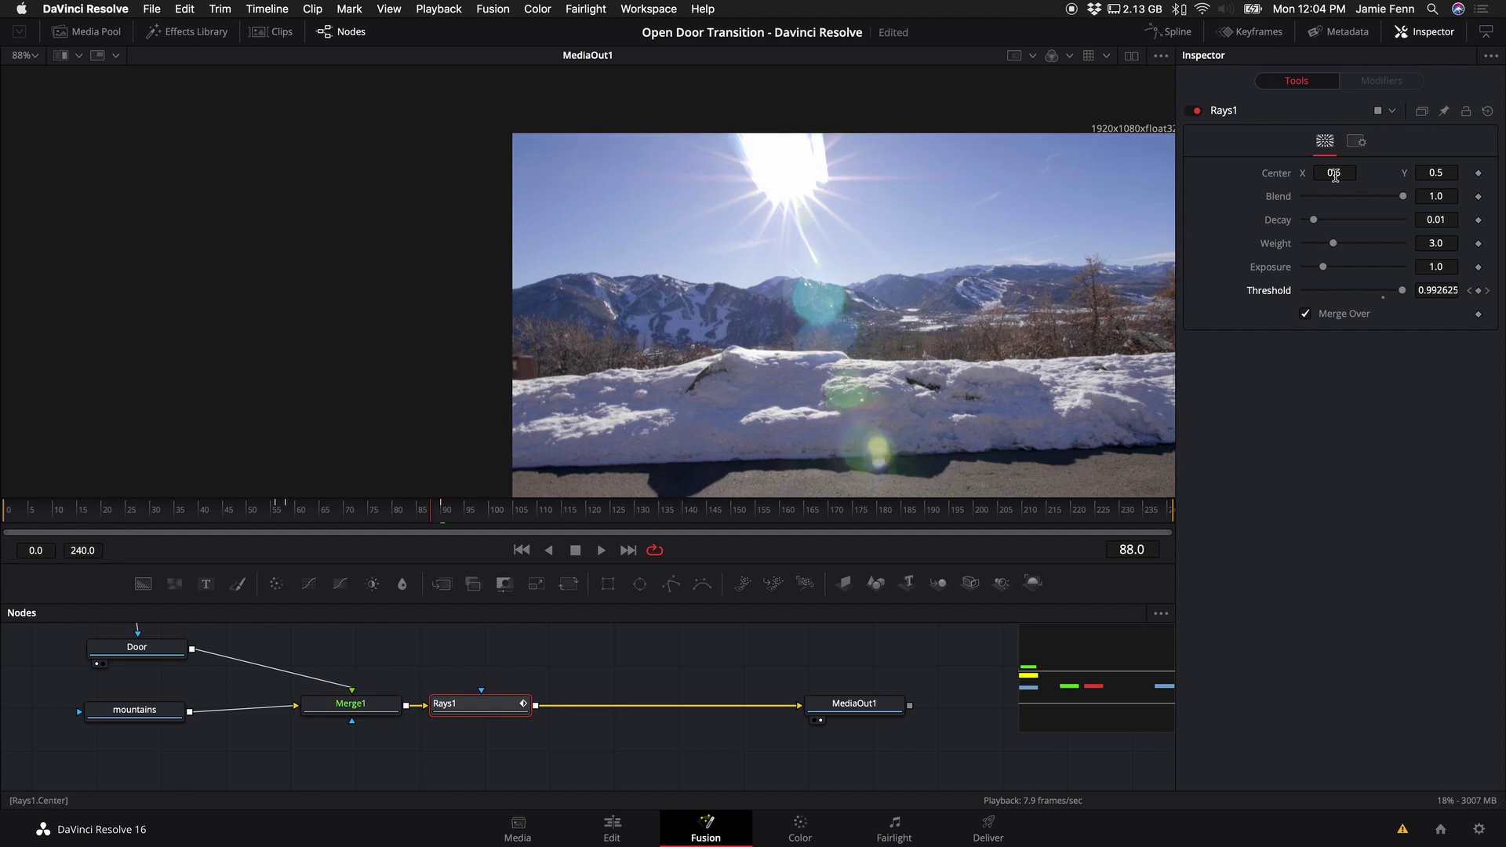
{"action": "left_click_drag", "start_coordinate": [1334, 172], "coordinate": [1261, 181]}
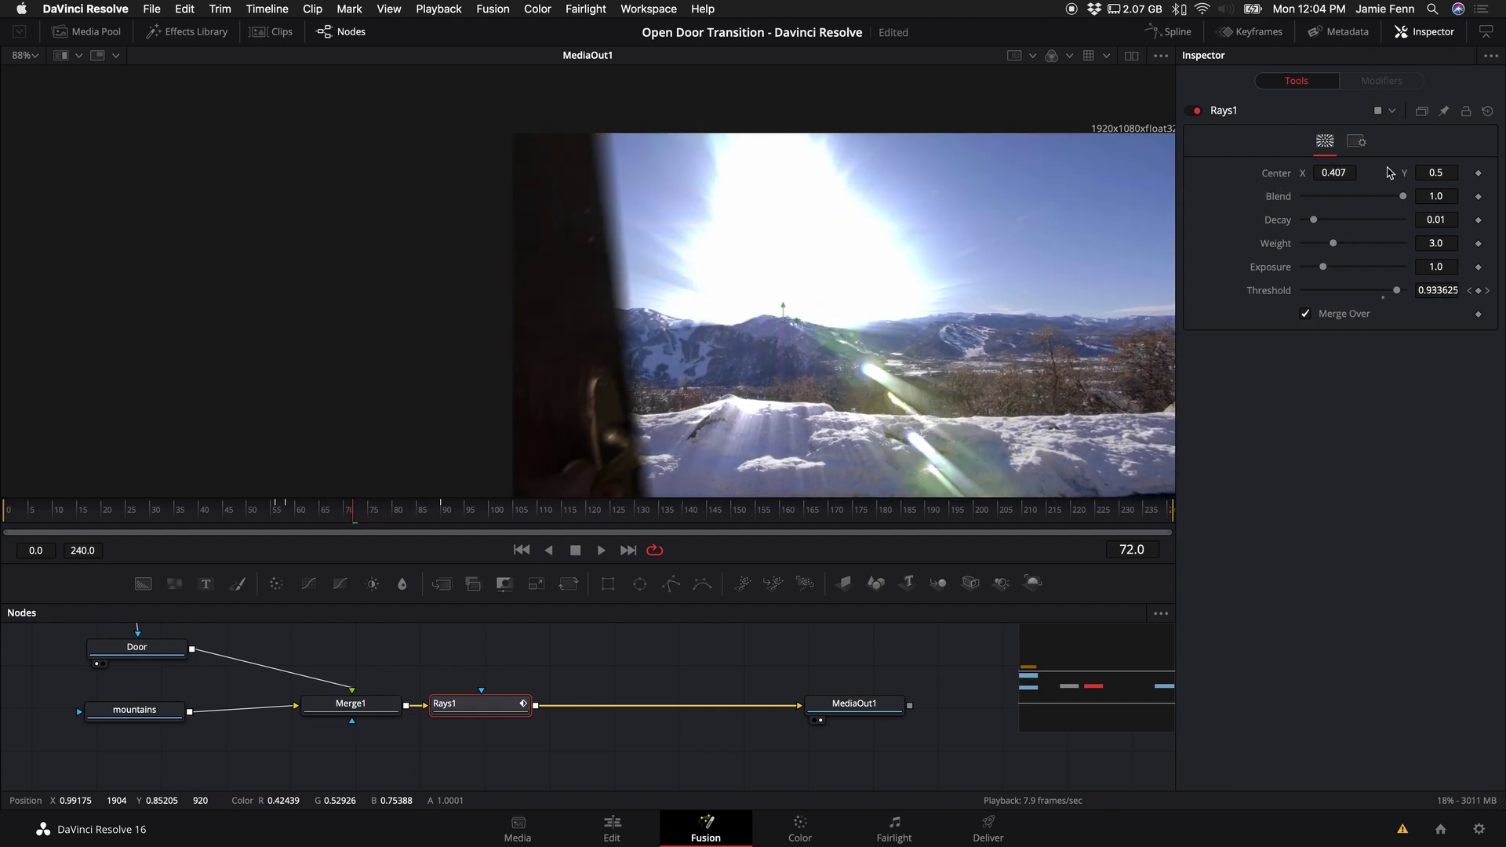
{"action": "left_click_drag", "start_coordinate": [1430, 167], "coordinate": [907, 178]}
{"action": "mouse_move", "coordinate": [1334, 173]}
{"action": "left_mouse_down"}
{"action": "mouse_move", "coordinate": [1234, 172]}
{"action": "mouse_move", "coordinate": [1311, 175]}
{"action": "left_mouse_up"}
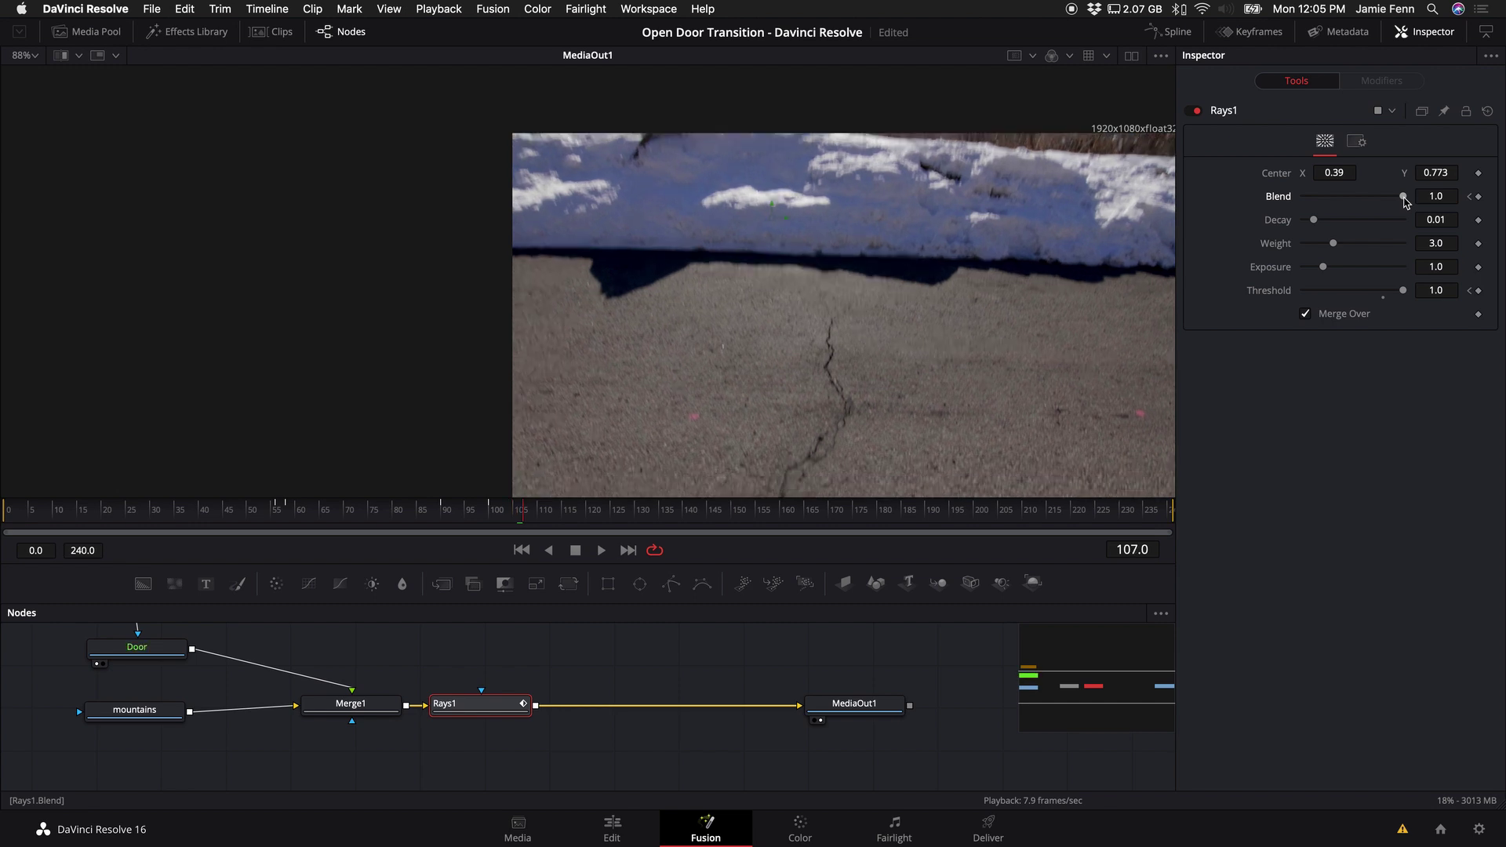
{"action": "left_click_drag", "start_coordinate": [1404, 202], "coordinate": [1181, 214]}
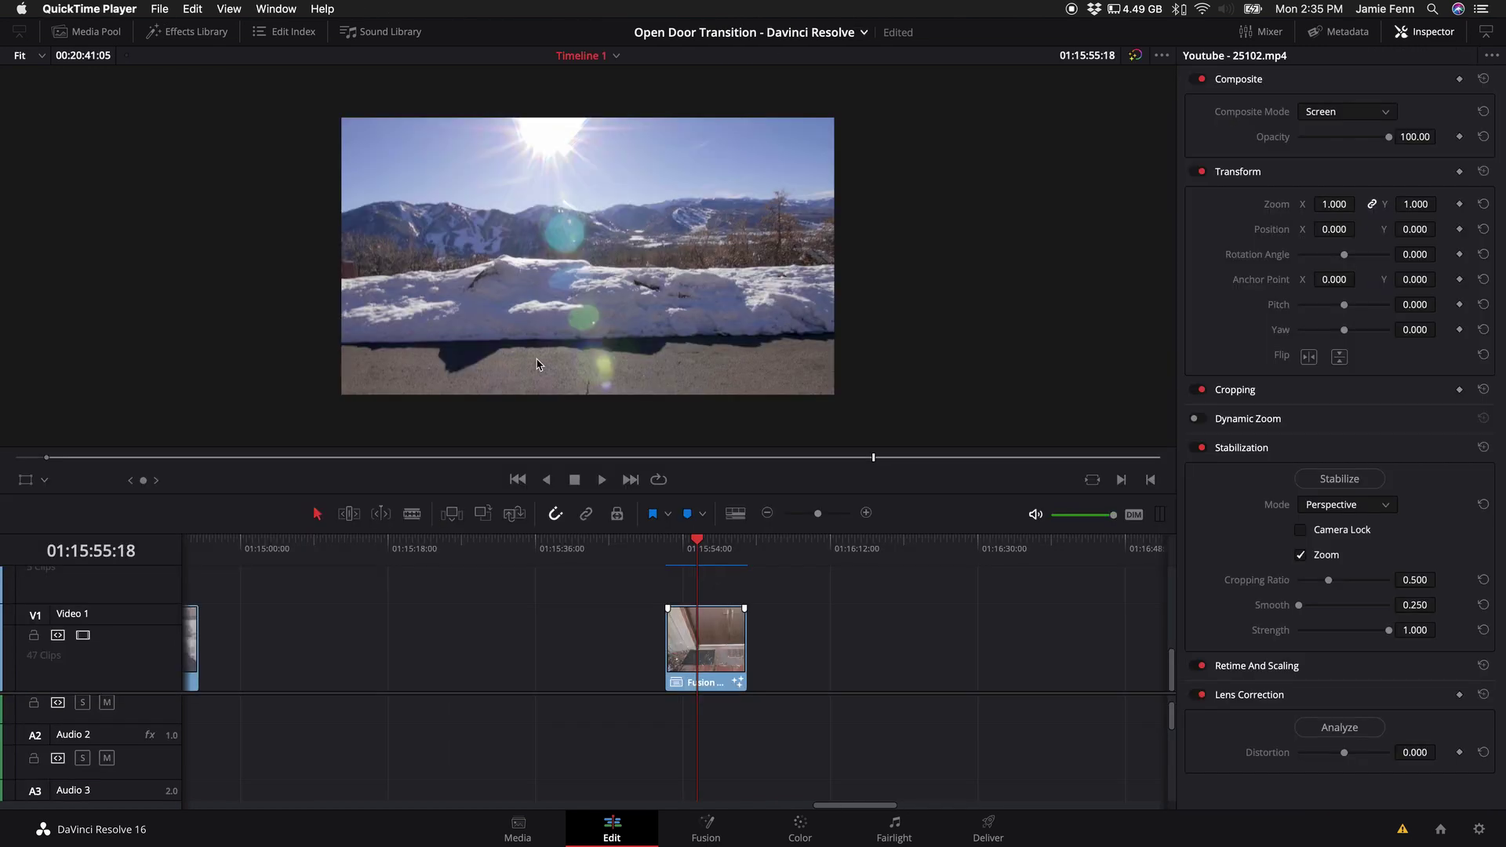
Step: Drag an Adjustment Clip from the Effects Library onto the track above the door clip
{"action": "left_click", "coordinate": [197, 33]}
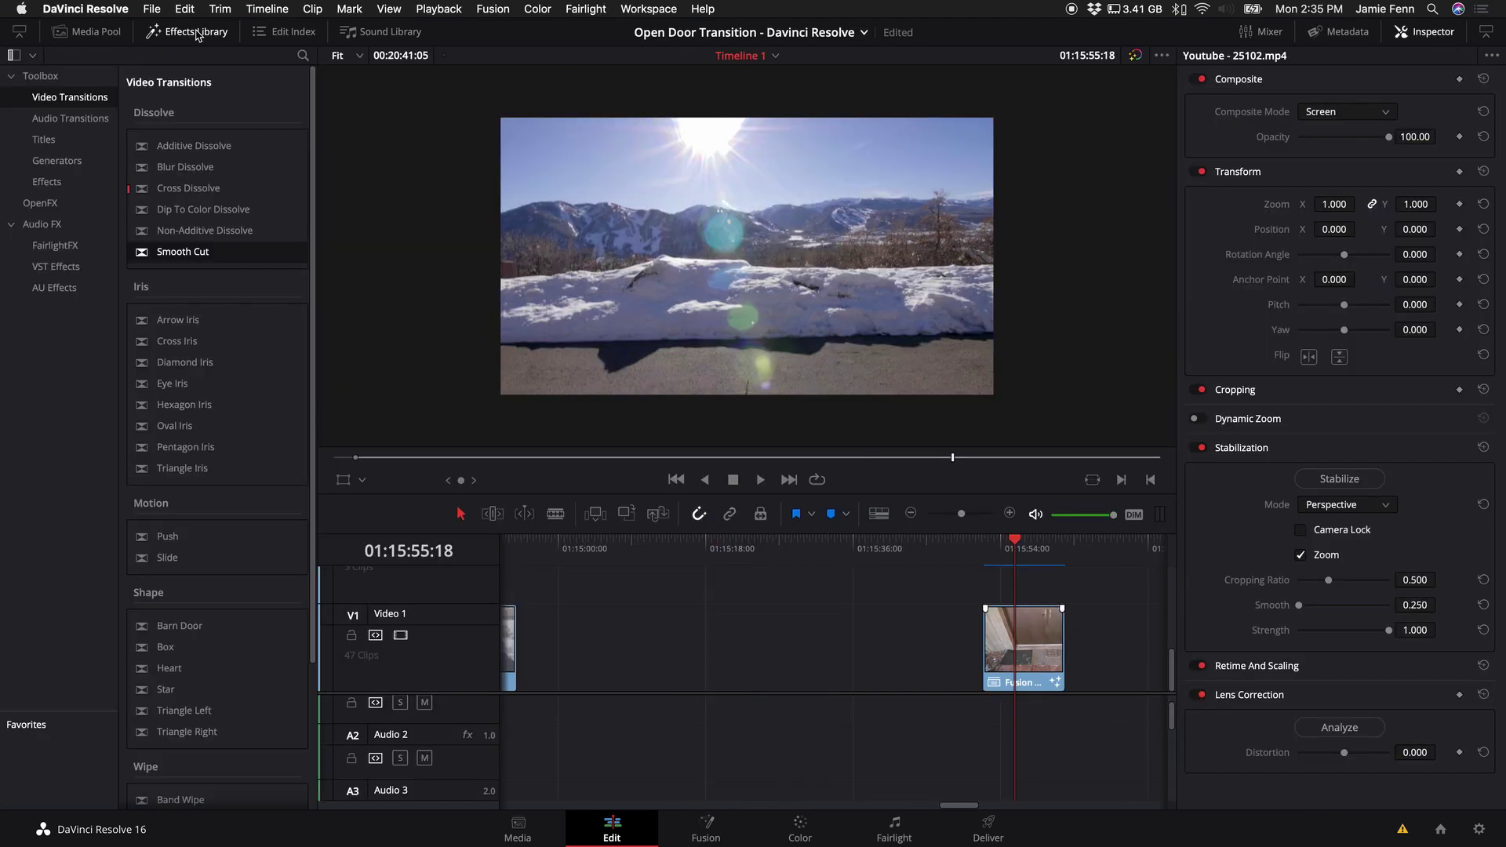
{"action": "left_click", "coordinate": [67, 183]}
{"action": "left_click_drag", "start_coordinate": [210, 124], "coordinate": [985, 545]}
{"action": "left_click", "coordinate": [987, 585]}
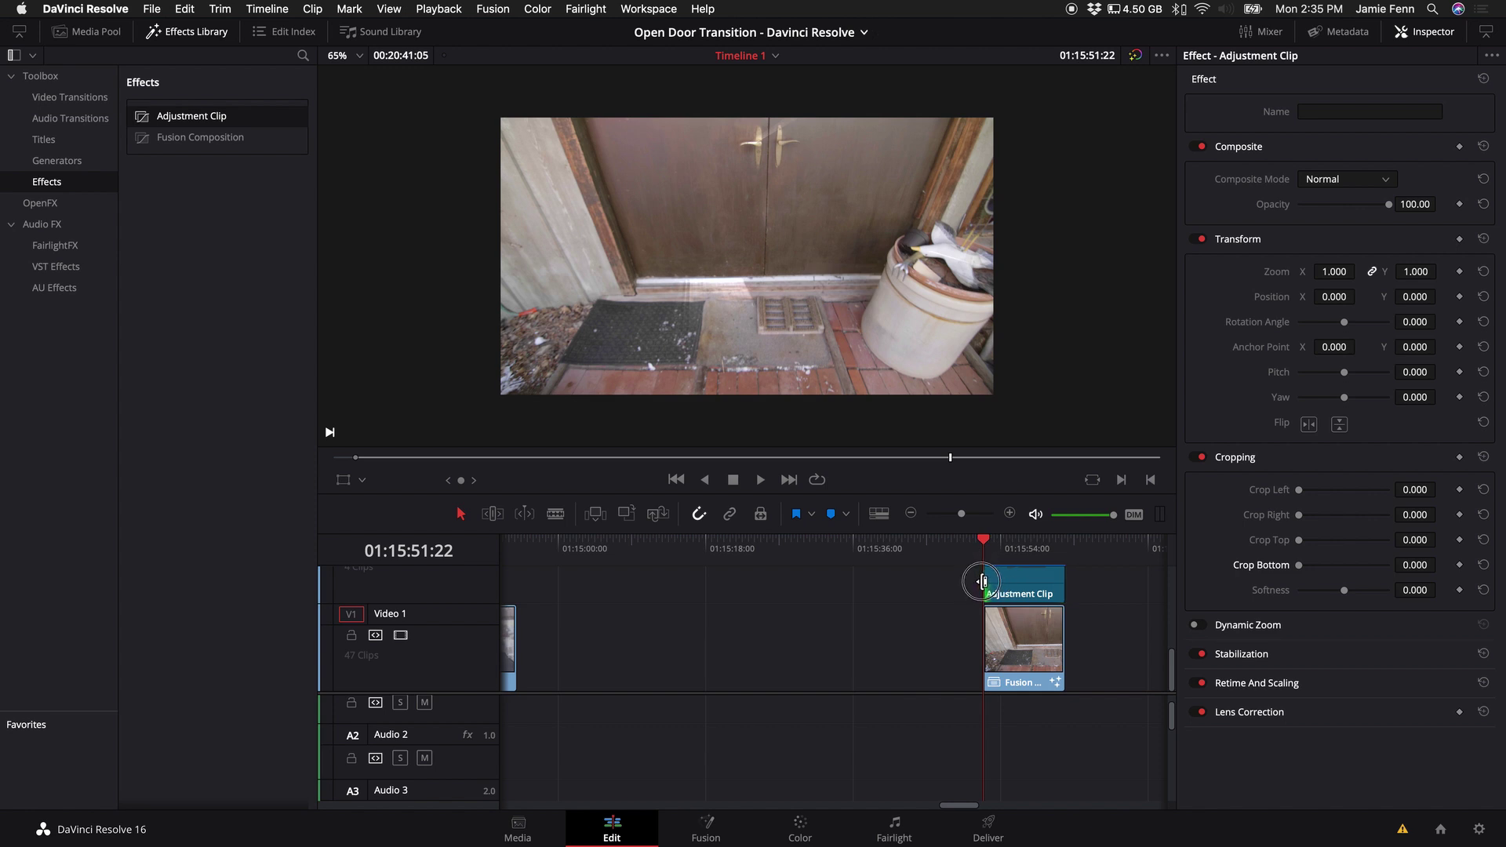
{"action": "left_click_drag", "start_coordinate": [961, 514], "coordinate": [974, 515]}
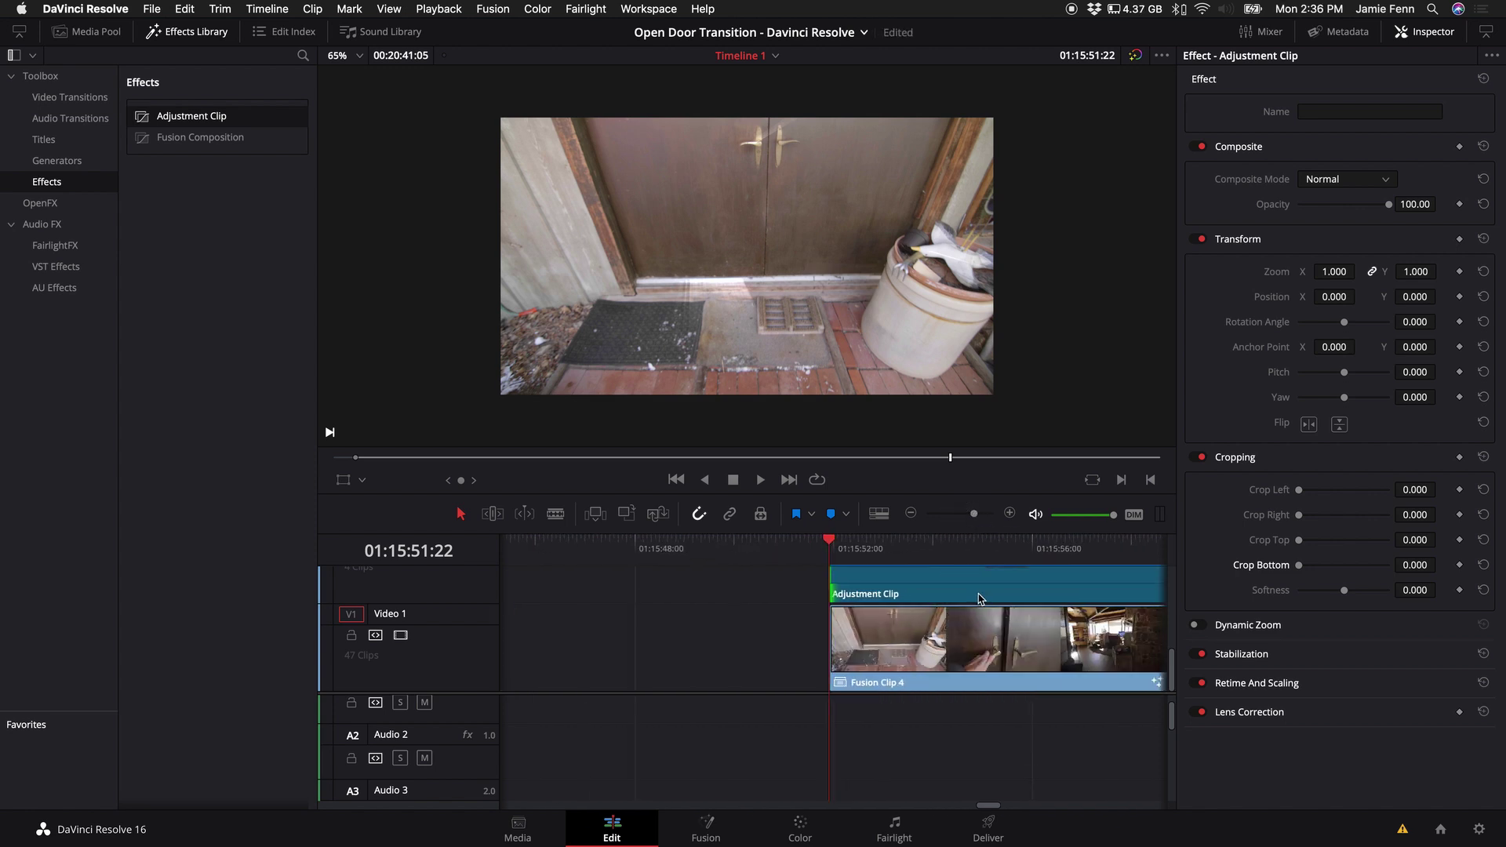
{"action": "scroll", "coordinate": [975, 602], "scroll_direction": "up", "scroll_amount": 1}
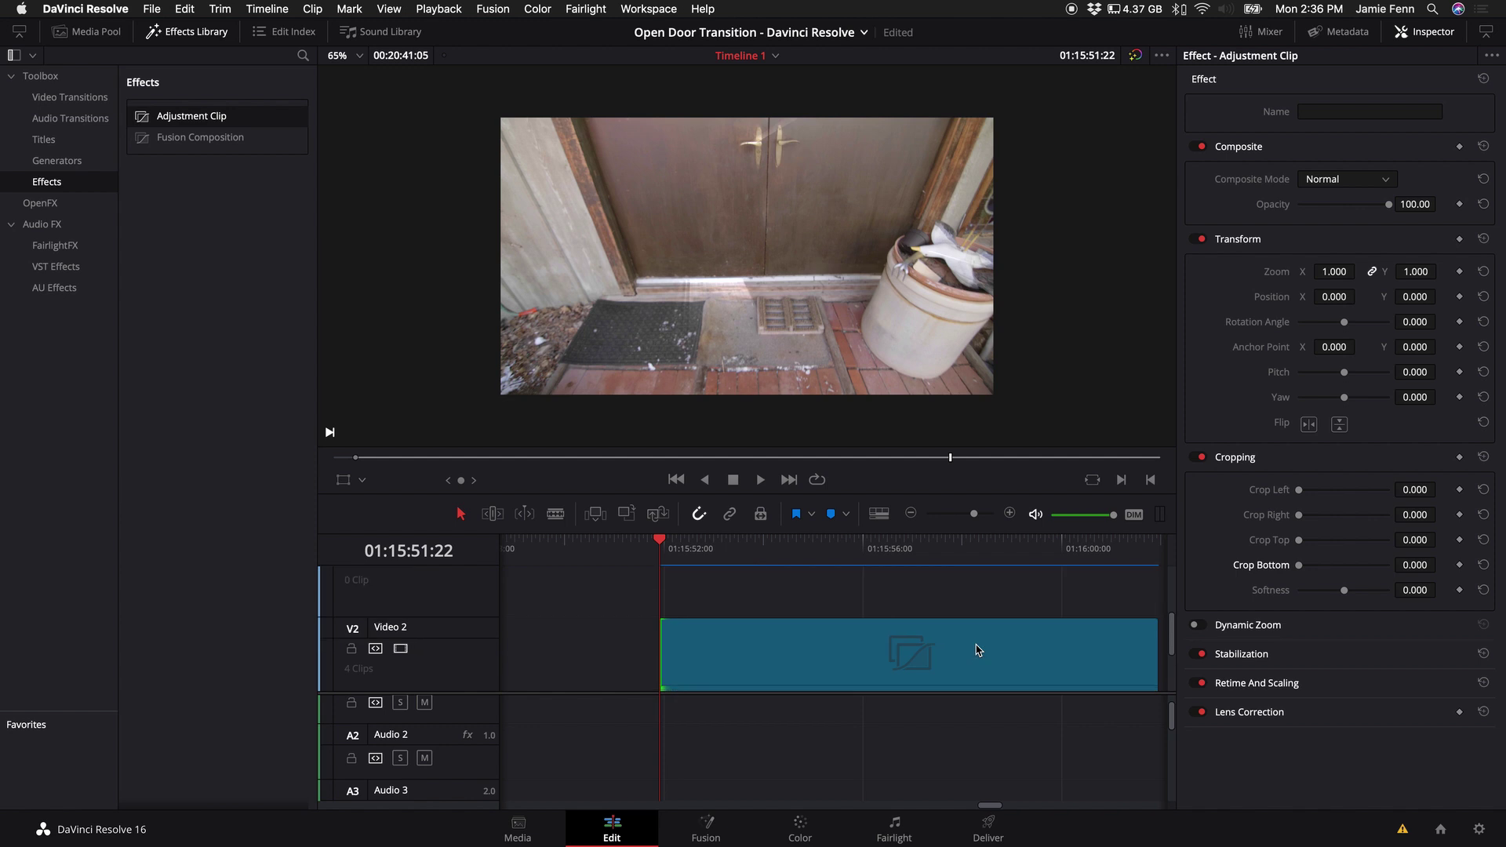
Step: Close the Effects Library, select the Adjustment Clip, and switch to the Color page
{"action": "left_click", "coordinate": [213, 33]}
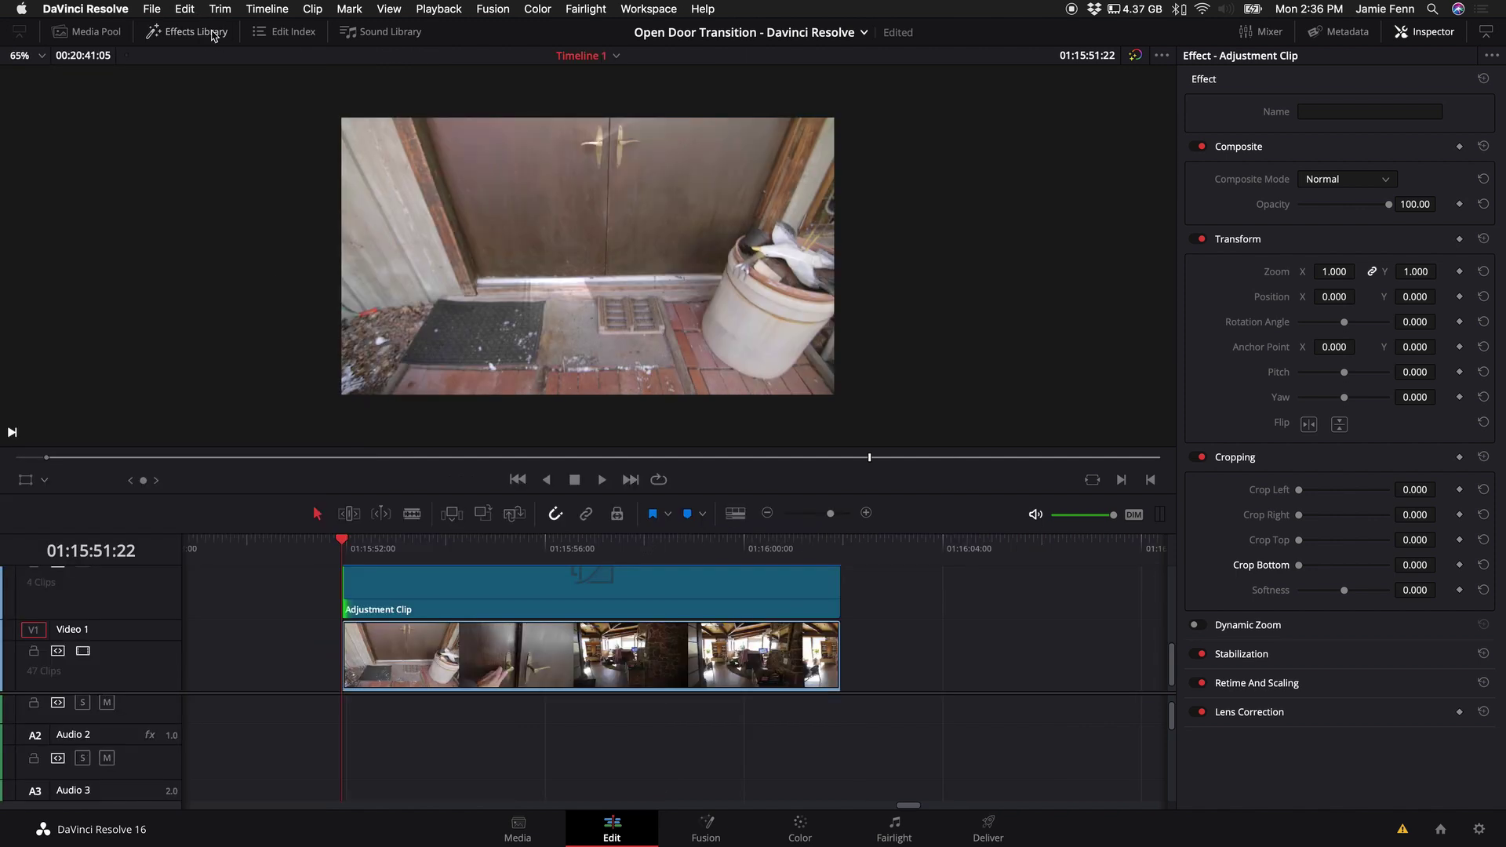
{"action": "left_click", "coordinate": [510, 589]}
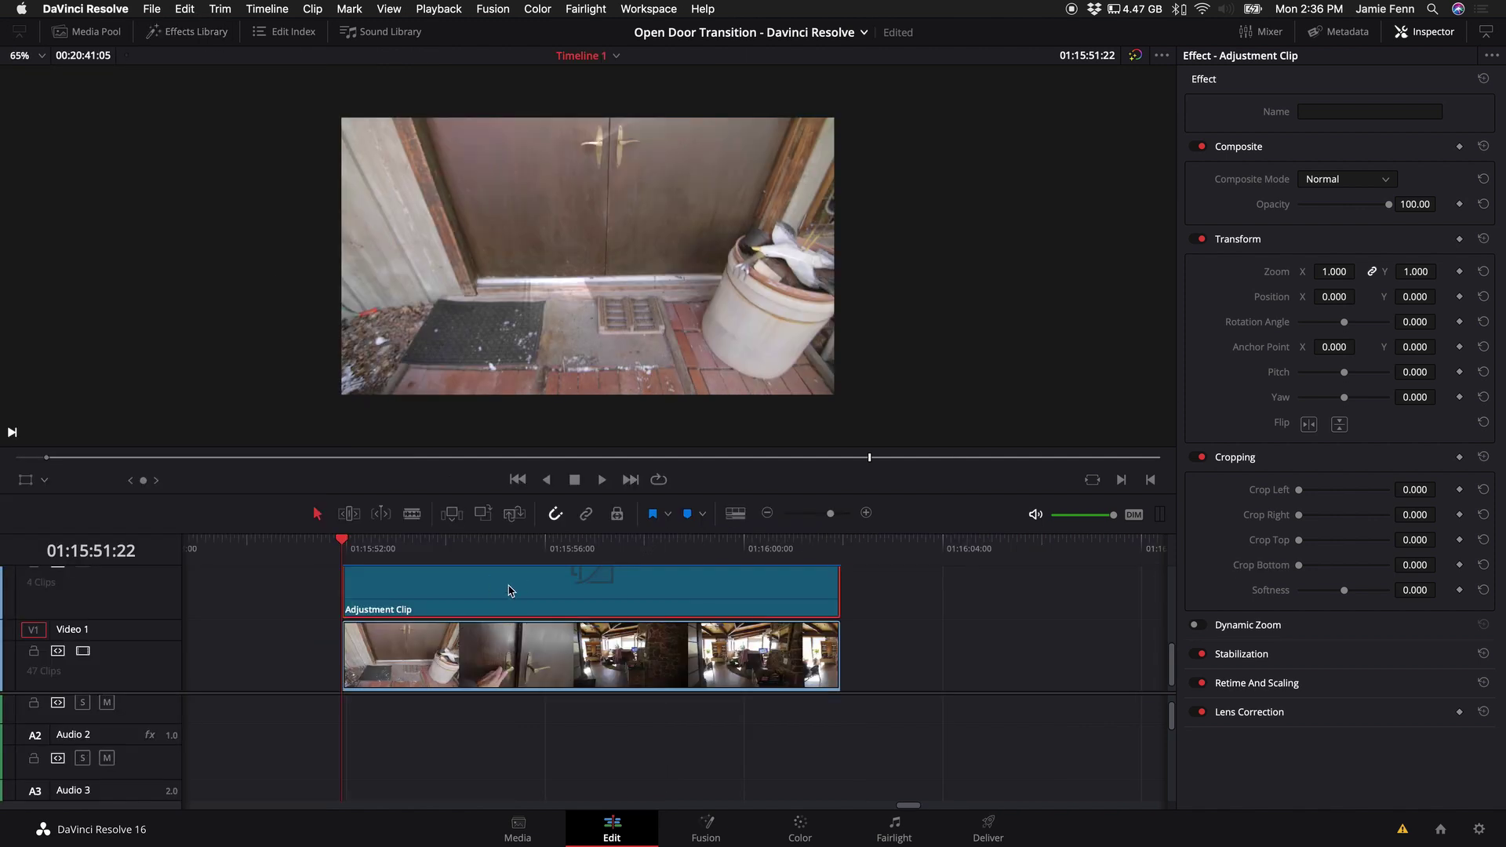
{"action": "left_click", "coordinate": [801, 830]}
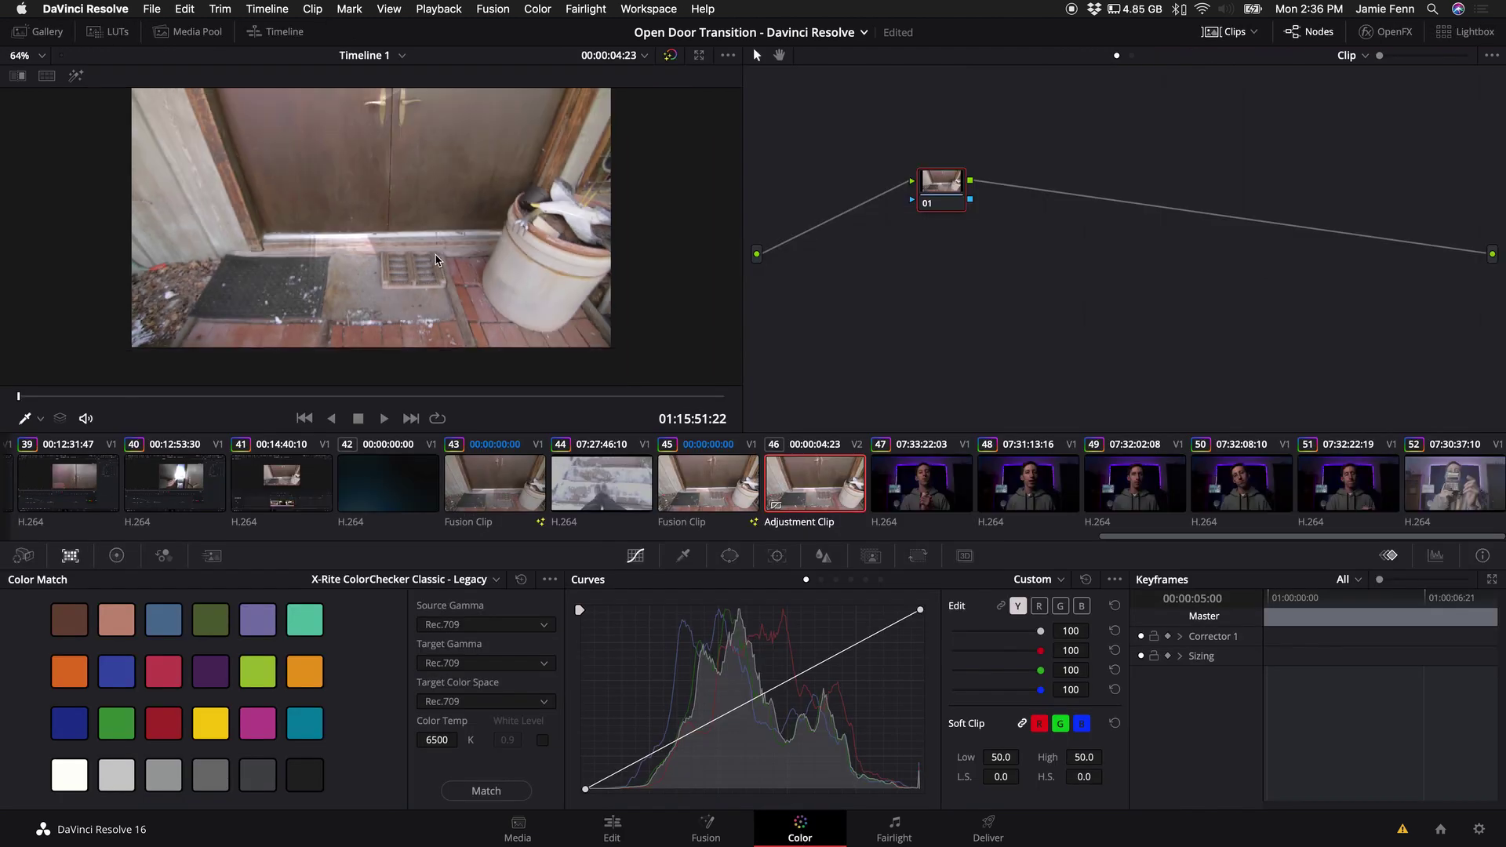
Step: Browse the 3D LUT folders from node 01's context menu without applying a LUT
{"action": "scroll", "coordinate": [437, 260], "scroll_direction": "down", "scroll_amount": 3}
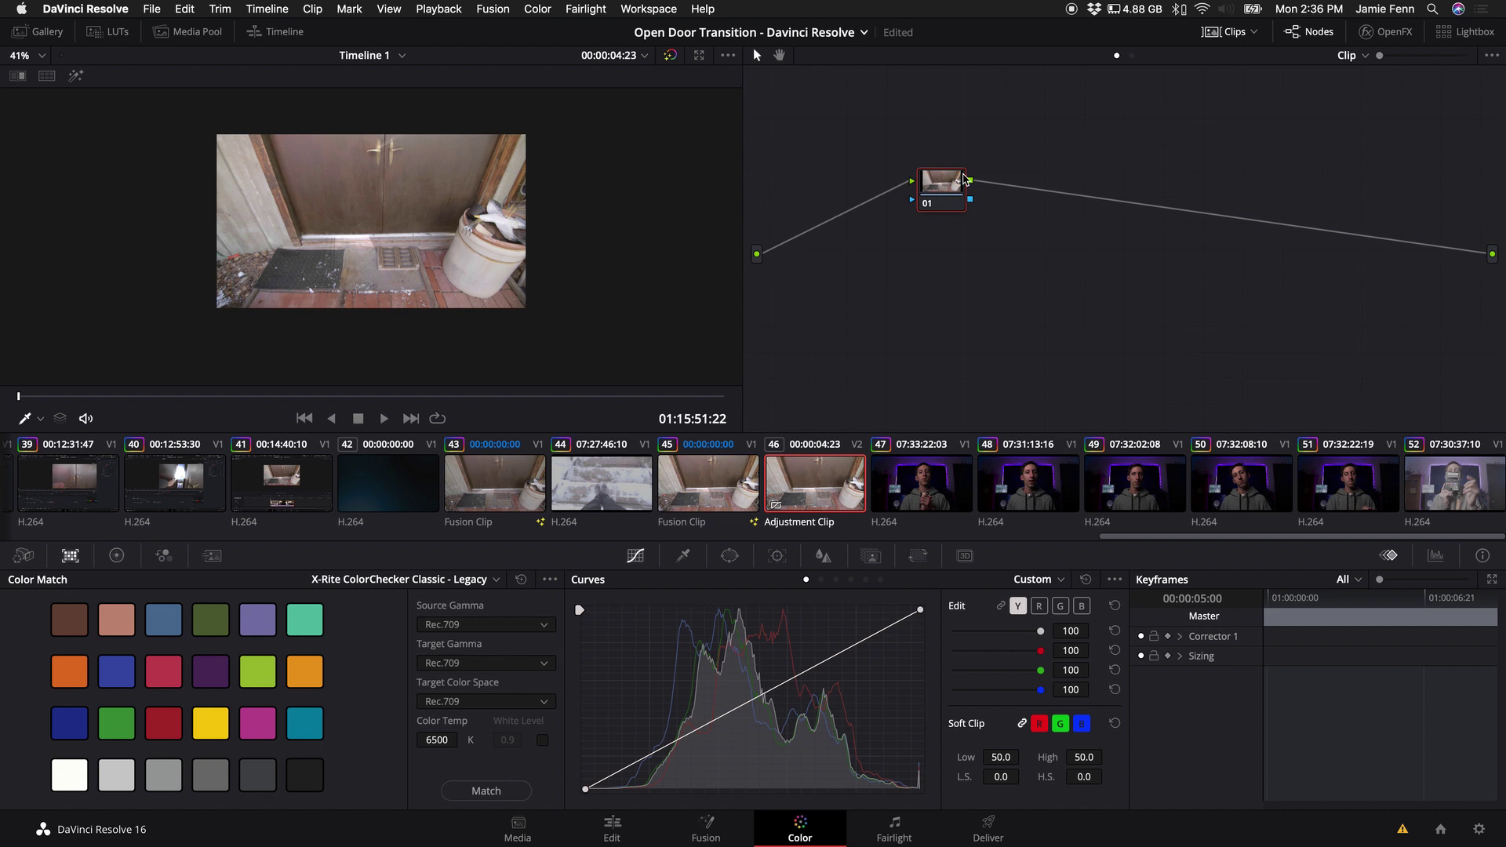
{"action": "right_click", "coordinate": [964, 179]}
{"action": "mouse_move", "coordinate": [1012, 354]}
{"action": "mouse_move", "coordinate": [1135, 406]}
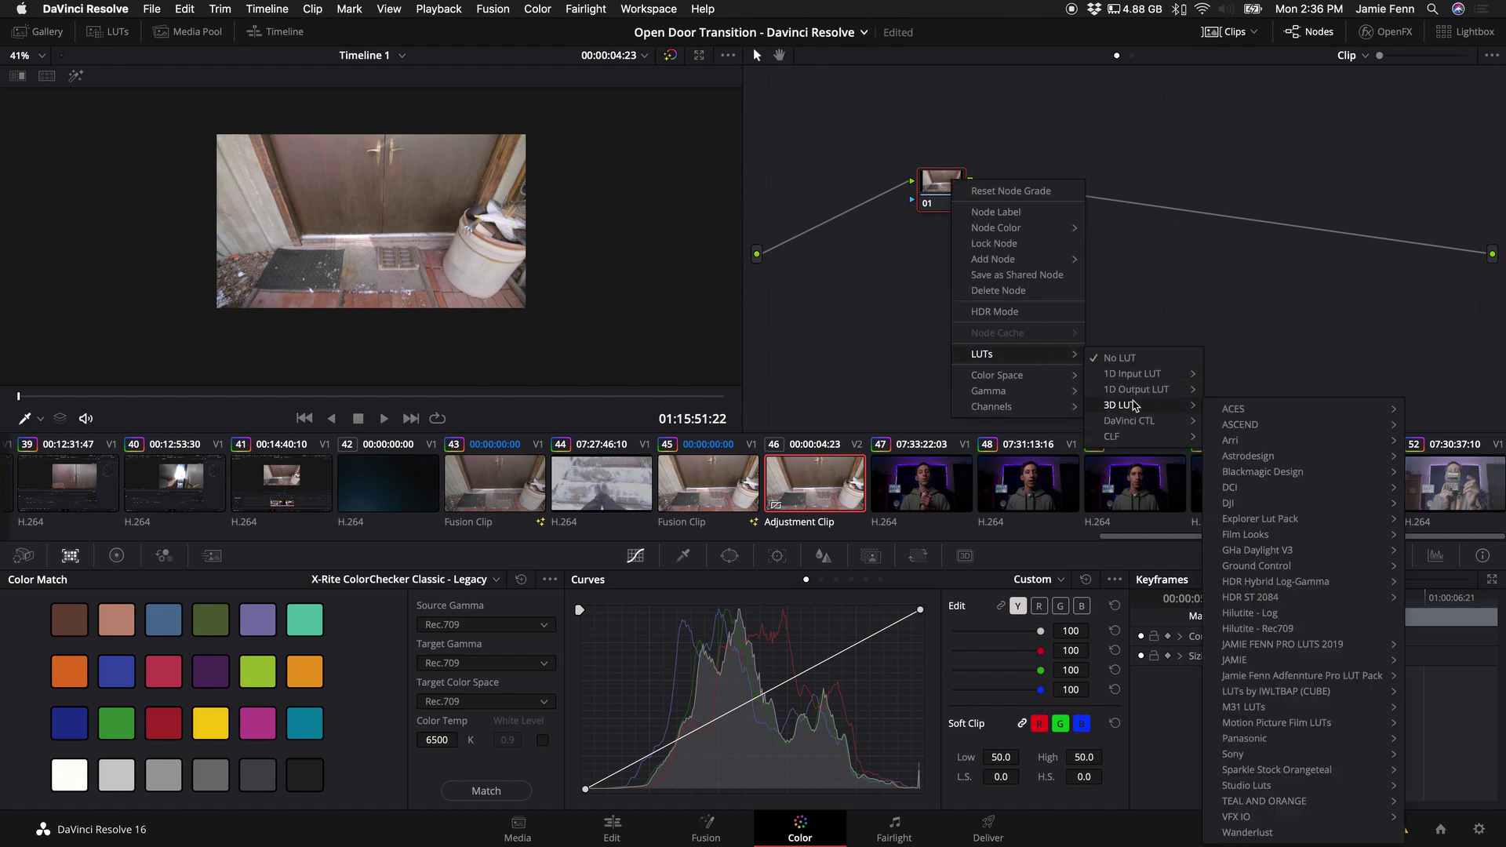
{"action": "mouse_move", "coordinate": [1275, 692]}
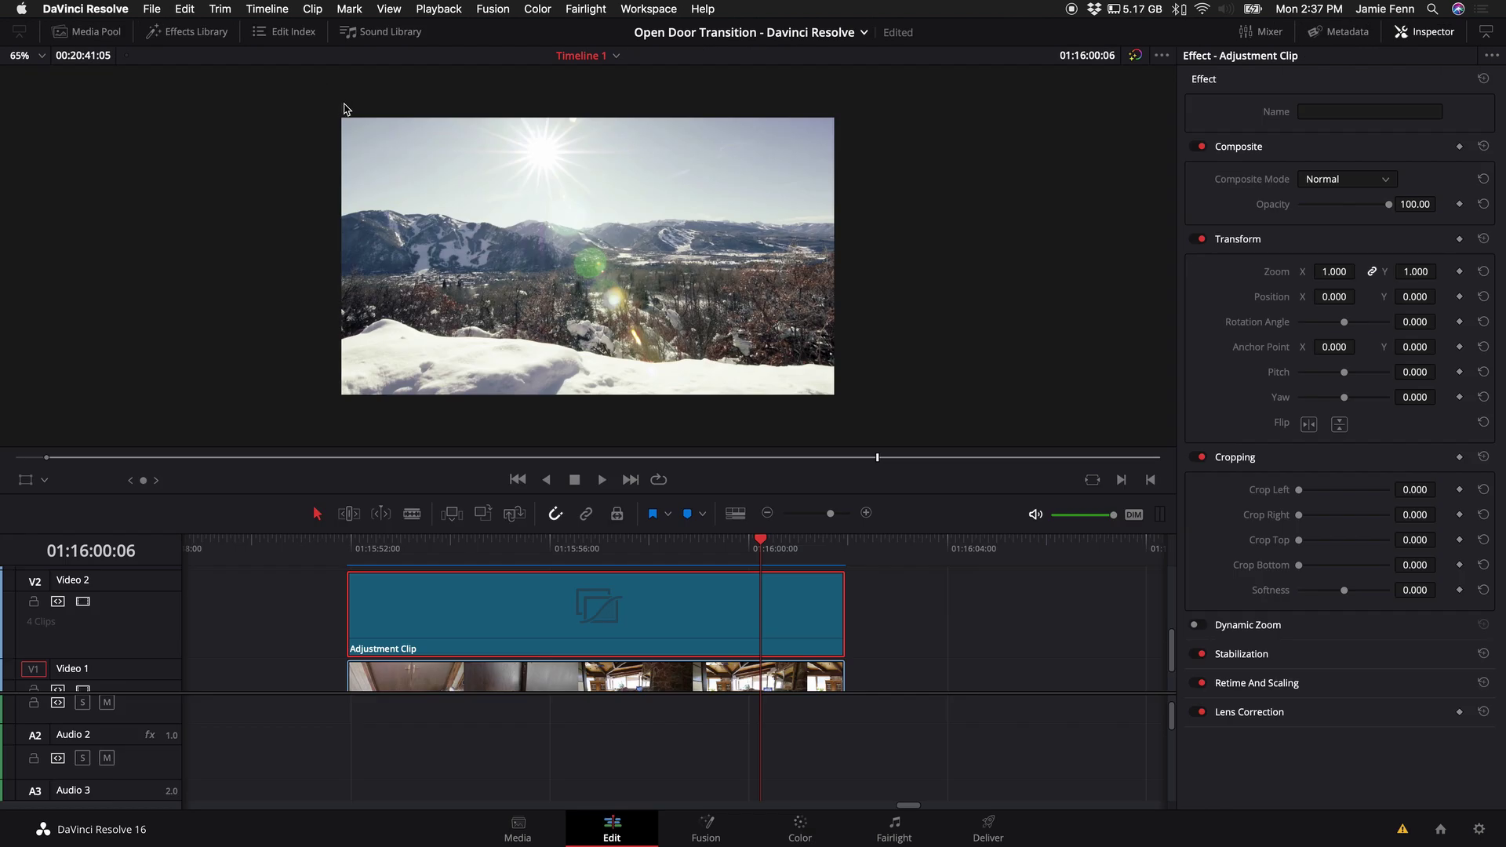
Step: Check the Timeline Output Blanking options, dismiss them, and scrub back through the transition
{"action": "left_click", "coordinate": [267, 8]}
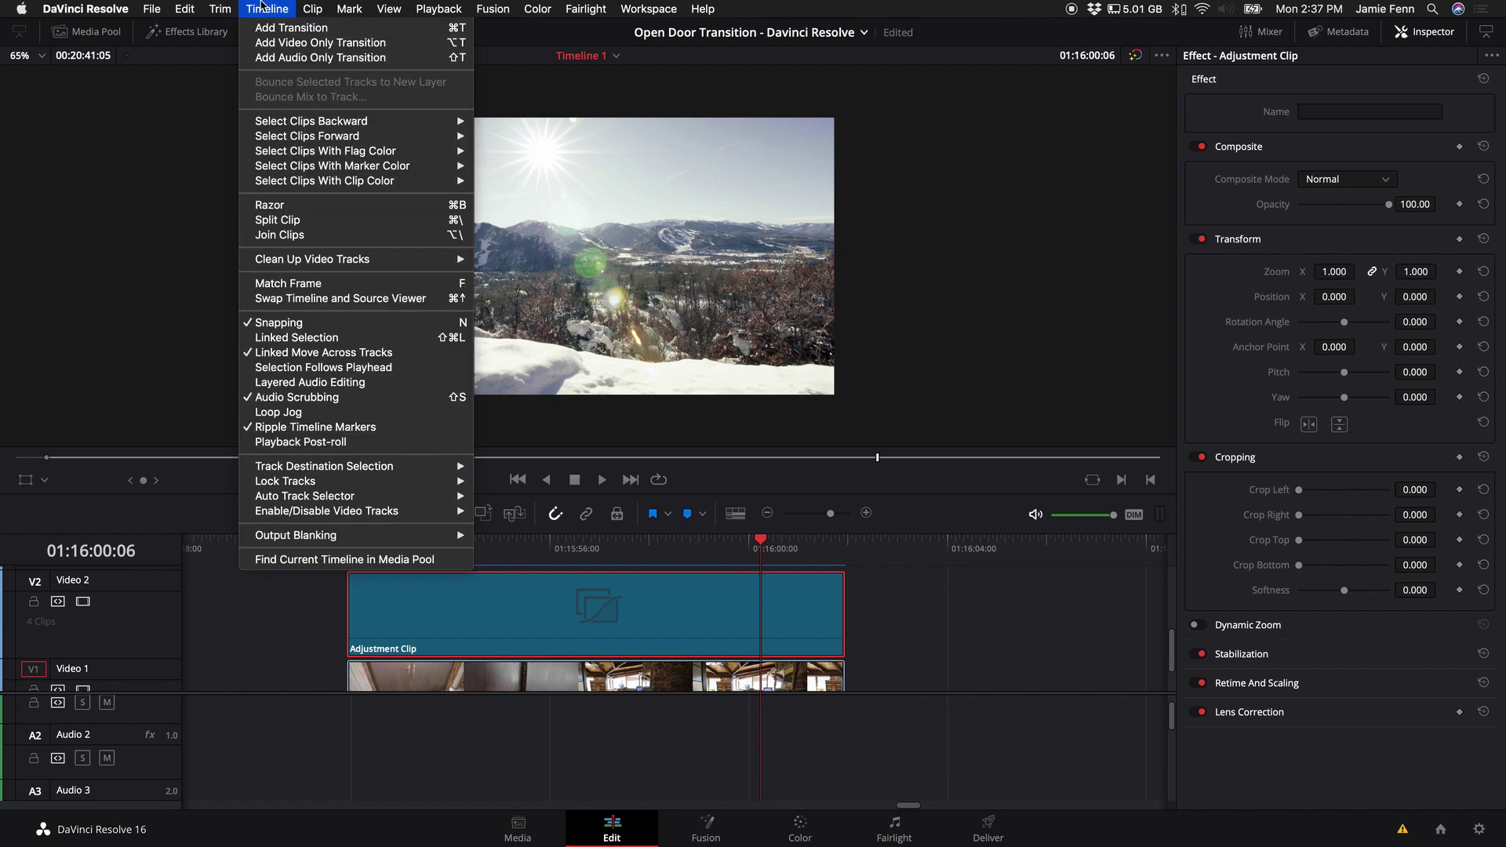
{"action": "mouse_move", "coordinate": [451, 535]}
{"action": "left_click", "coordinate": [315, 625]}
{"action": "left_click_drag", "start_coordinate": [412, 549], "coordinate": [346, 549]}
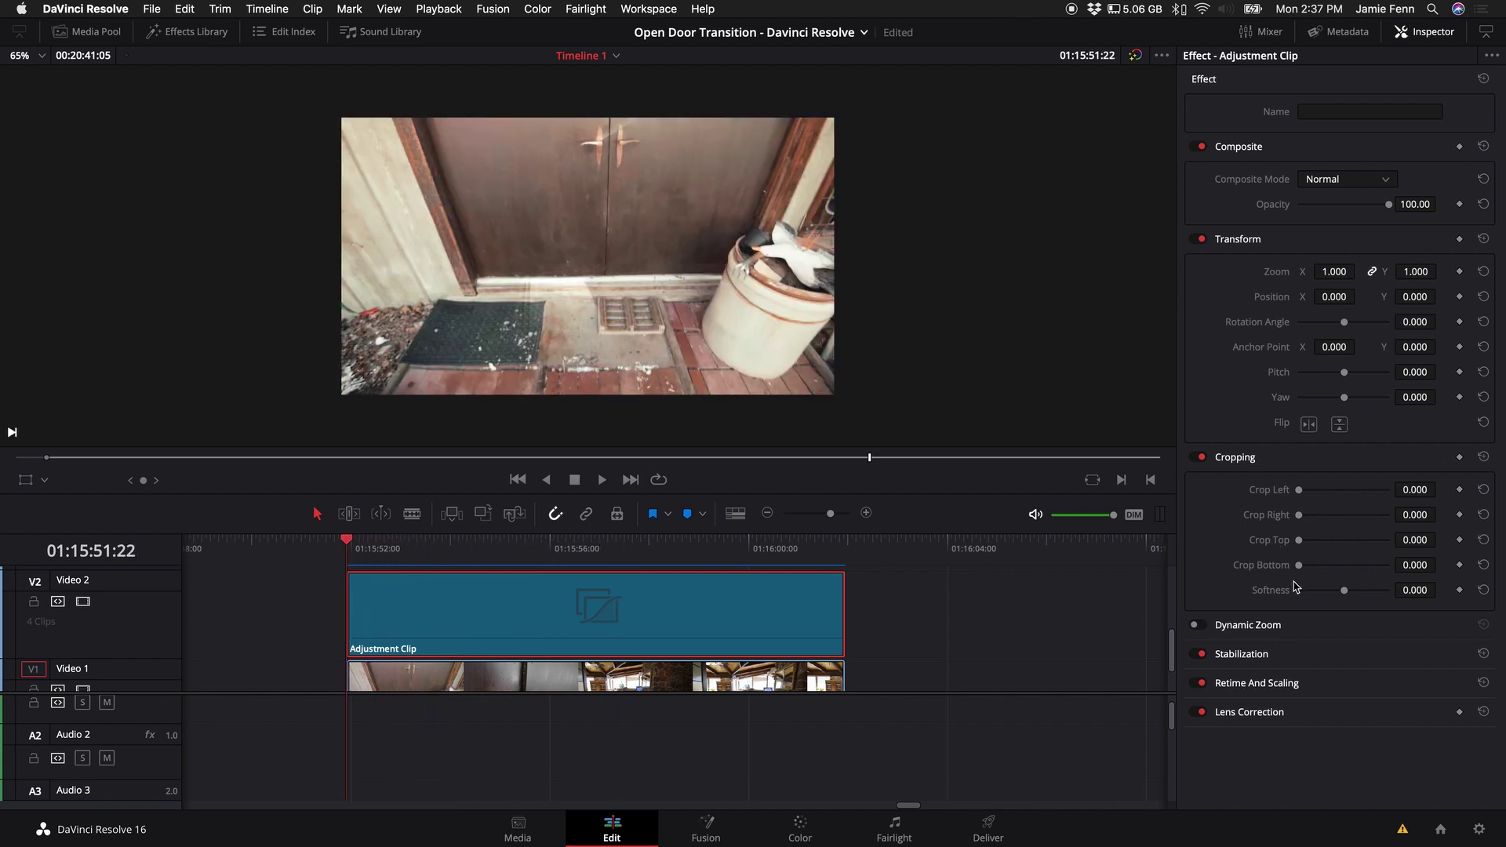
Step: Set the Adjustment Clip's Crop Top and Crop Bottom to 140
{"action": "left_click", "coordinate": [1424, 539]}
{"action": "left_click", "coordinate": [1430, 542]}
{"action": "type", "text": "140"}
{"action": "key", "text": "Return"}
{"action": "left_click", "coordinate": [1416, 566]}
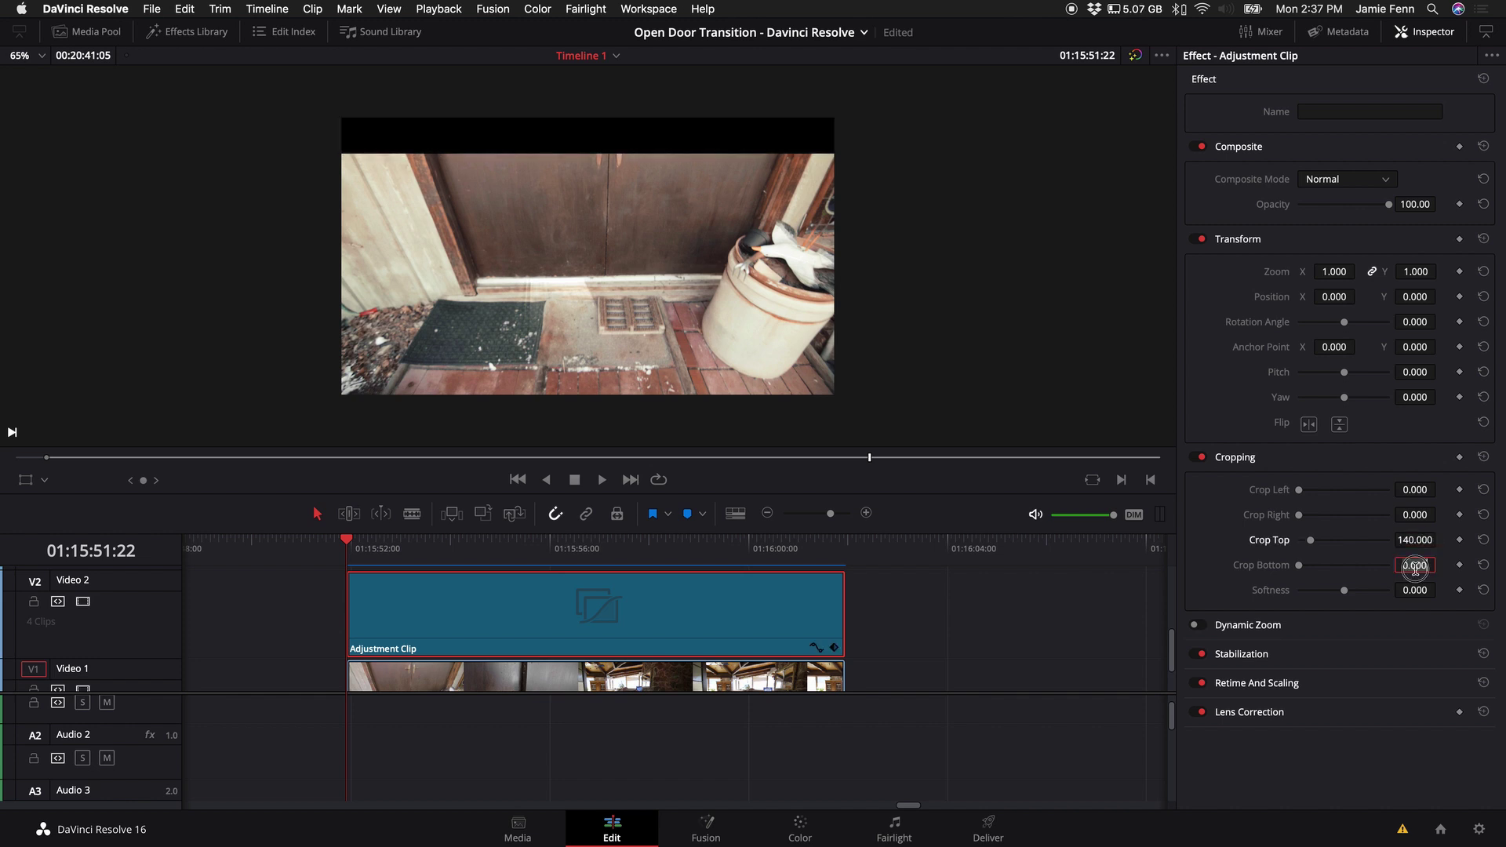
{"action": "type", "text": "140"}
{"action": "key", "text": "Return"}
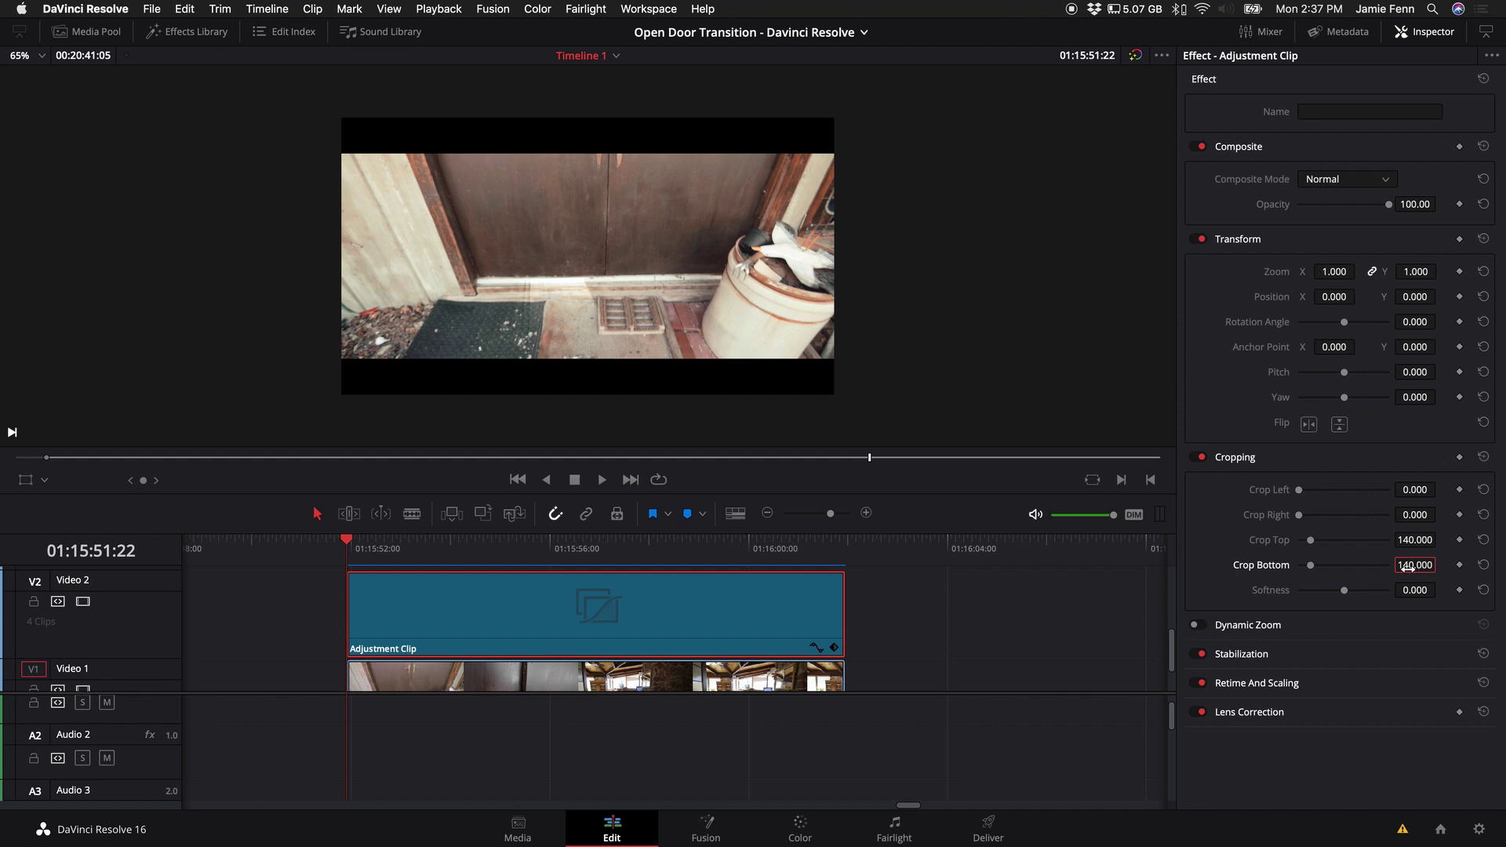
Step: Drag the crop values around, returning Crop Top and Crop Bottom to 0
{"action": "left_click_drag", "start_coordinate": [1417, 565], "coordinate": [869, 443]}
{"action": "left_click_drag", "start_coordinate": [1416, 539], "coordinate": [565, 467]}
{"action": "left_click_drag", "start_coordinate": [1409, 564], "coordinate": [1415, 565]}
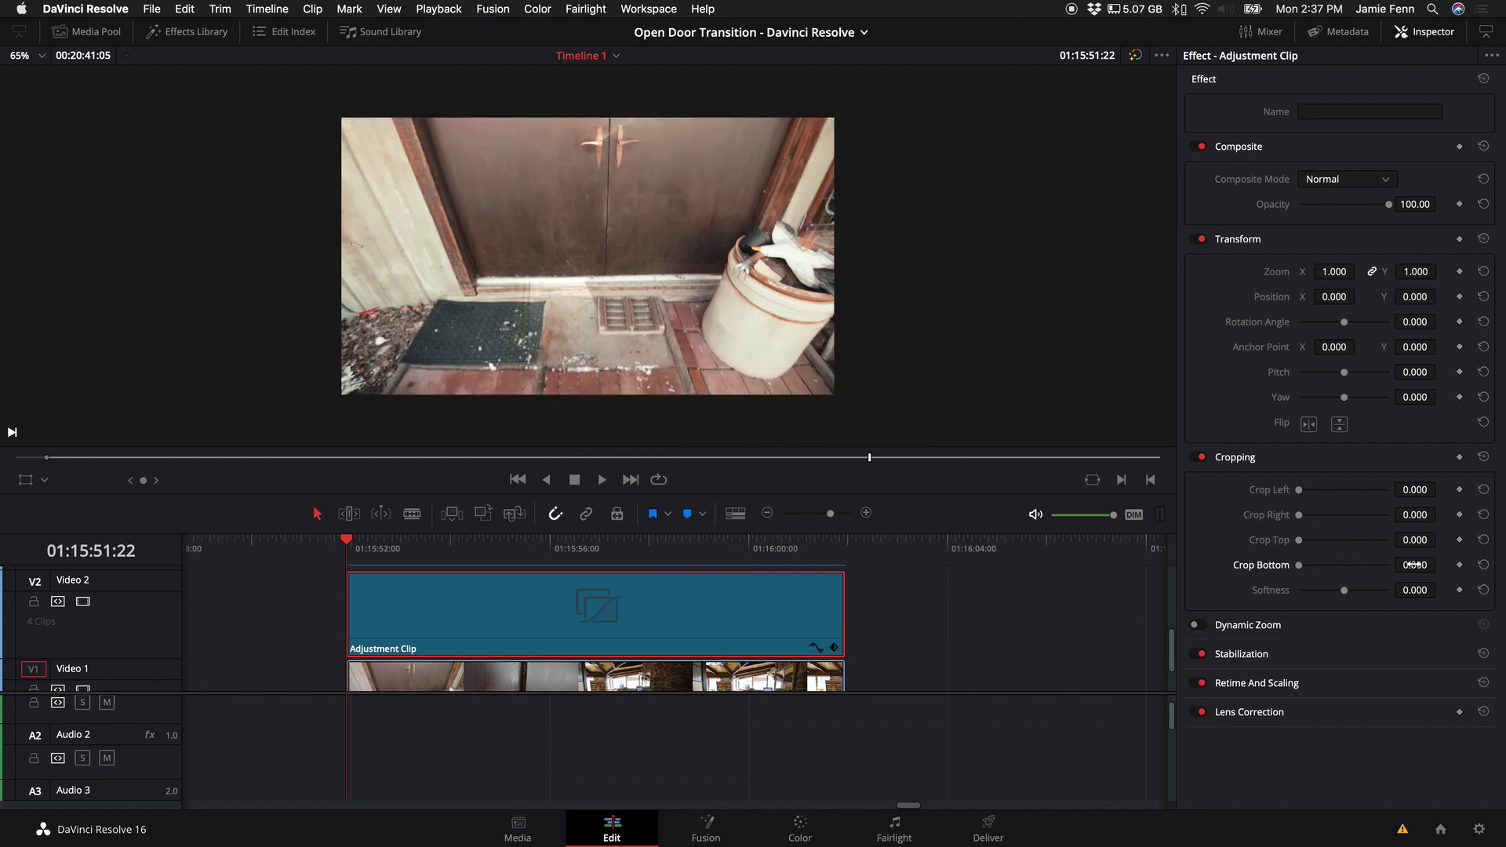